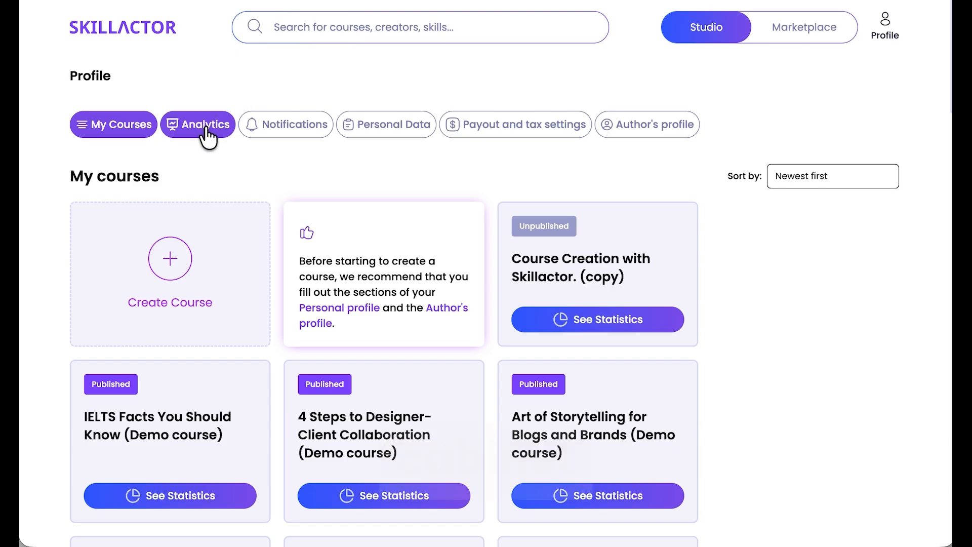
Step: Review the author account's Analytics page, from the sales and ratings figures down to the device and student location statistics
{"action": "left_click", "coordinate": [209, 135]}
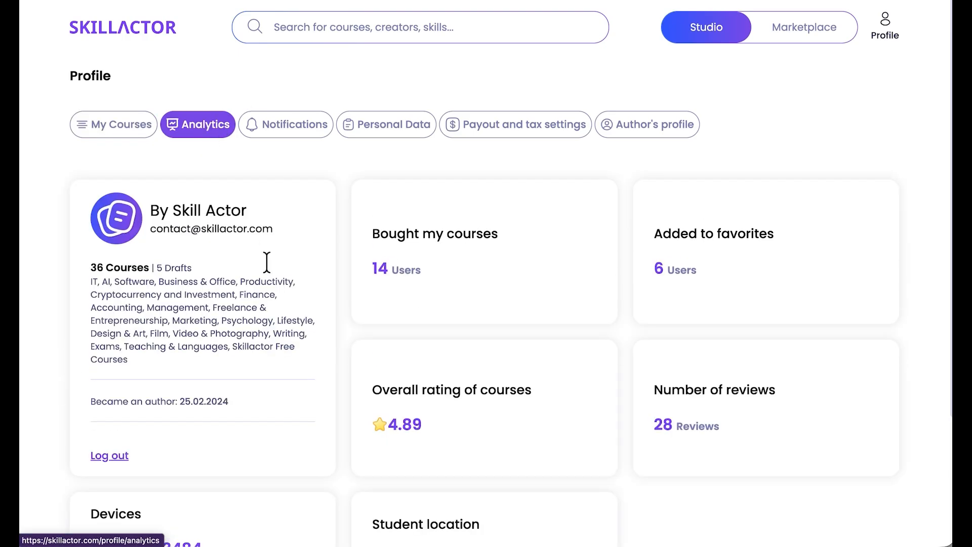
{"action": "scroll", "coordinate": [278, 310], "scroll_direction": "down", "scroll_amount": 4}
{"action": "scroll", "coordinate": [280, 313], "scroll_direction": "up", "scroll_amount": 4}
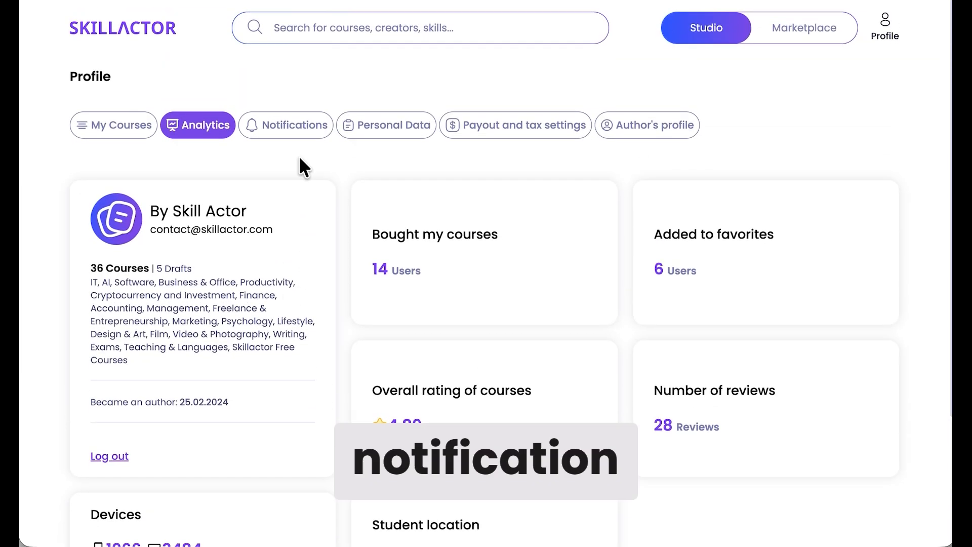
Step: Delete every notification except "hello my dear!!! happy to see you"
{"action": "left_click", "coordinate": [296, 126]}
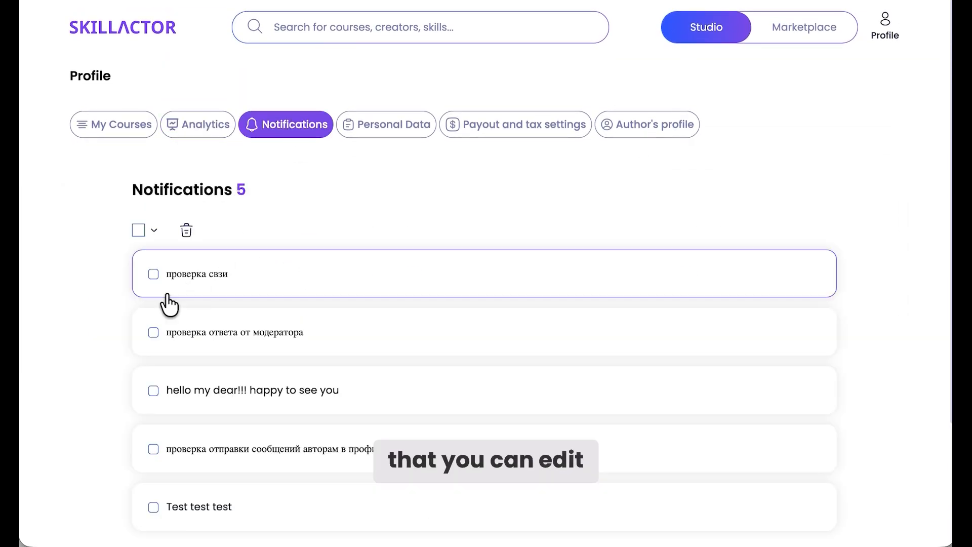
{"action": "left_click", "coordinate": [153, 274]}
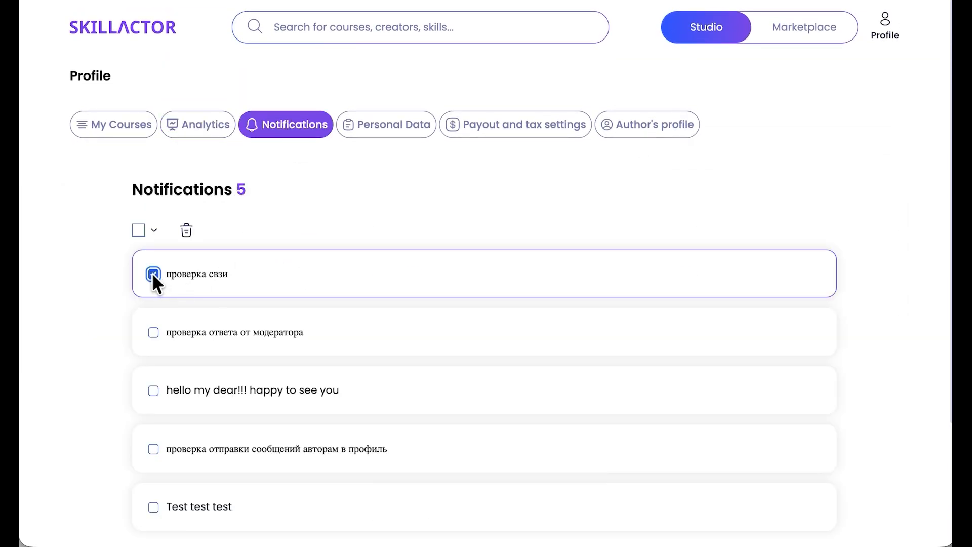
{"action": "left_click", "coordinate": [154, 332]}
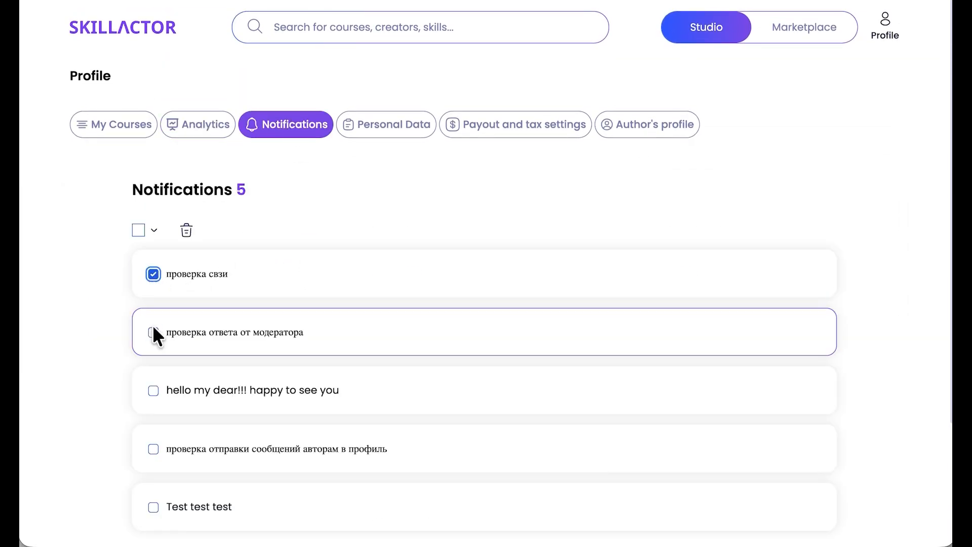
{"action": "left_click", "coordinate": [153, 449]}
{"action": "left_click", "coordinate": [153, 506]}
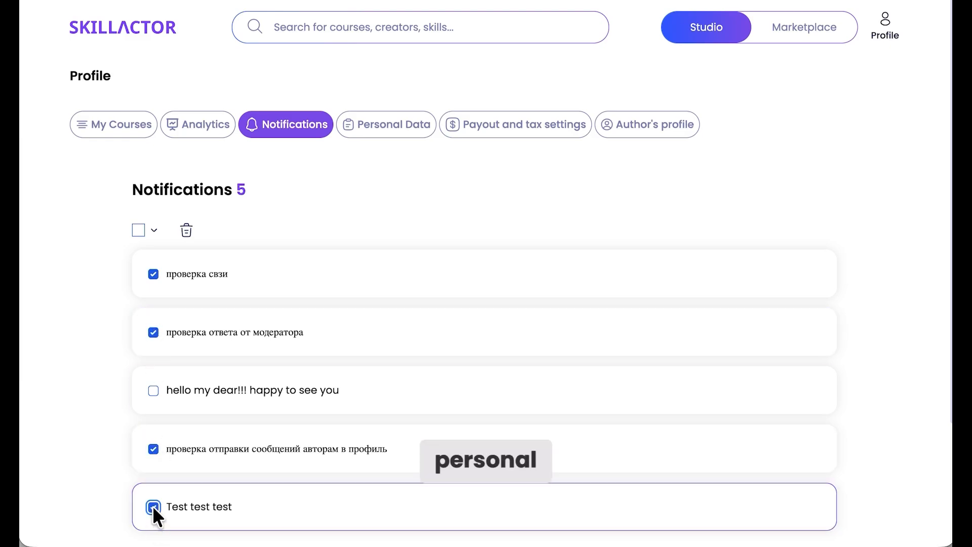
{"action": "left_click", "coordinate": [187, 226]}
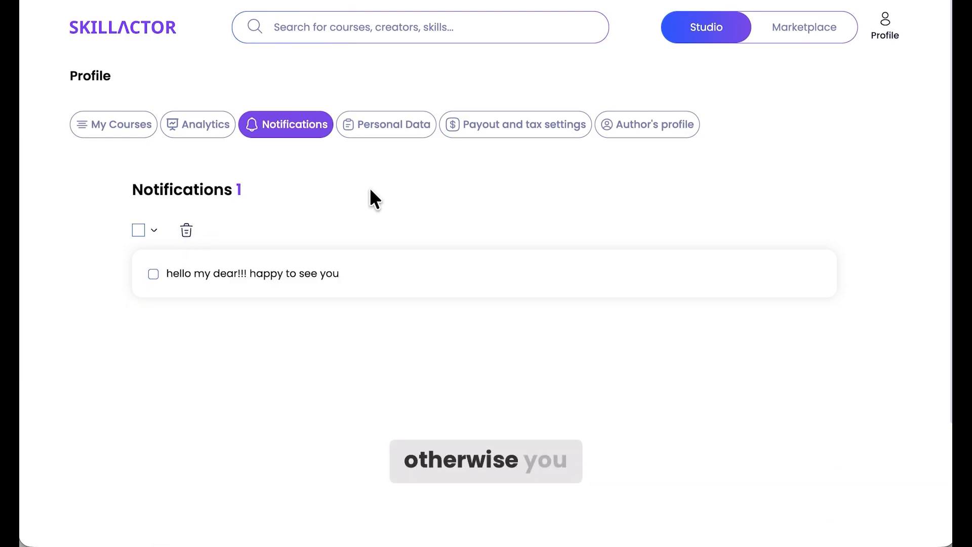
Step: Review the Personal Data form, including its contact, password and location fields
{"action": "left_click", "coordinate": [399, 133]}
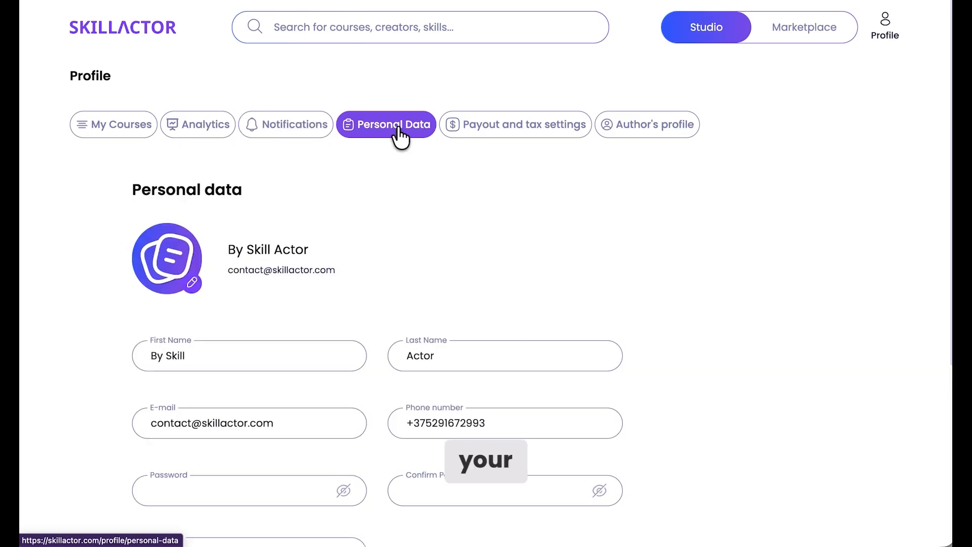
{"action": "scroll", "coordinate": [354, 283], "scroll_direction": "down", "scroll_amount": 4}
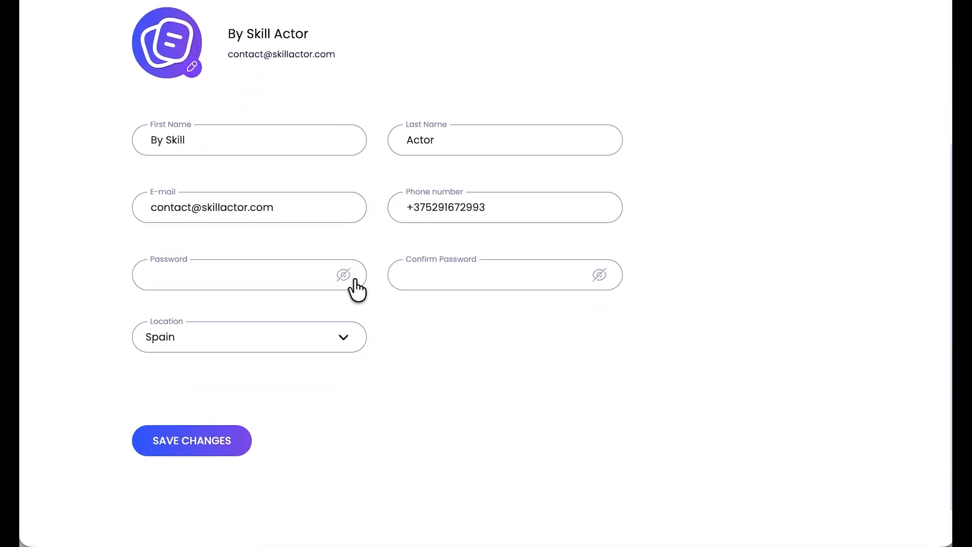
{"action": "scroll", "coordinate": [354, 360], "scroll_direction": "up", "scroll_amount": 5}
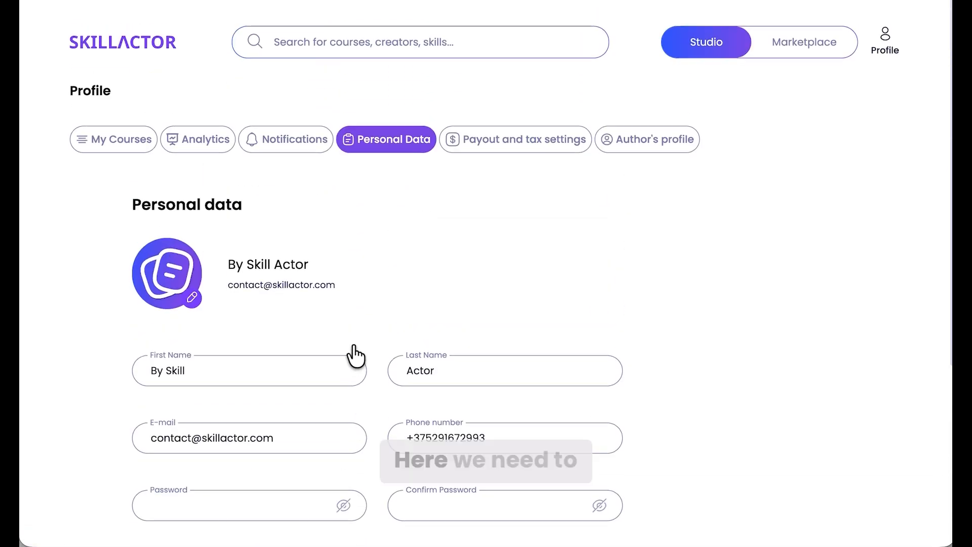
{"action": "left_click", "coordinate": [513, 136]}
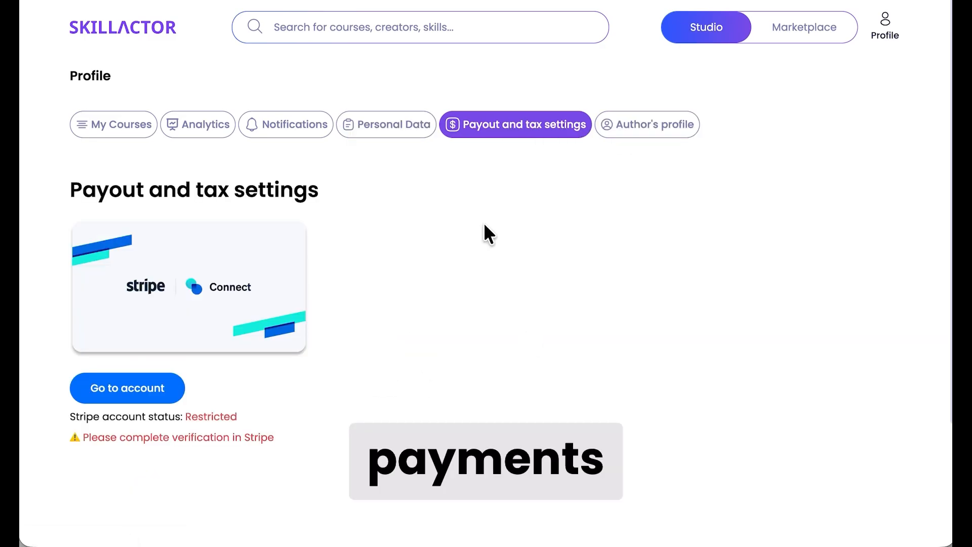
{"action": "left_click", "coordinate": [653, 131]}
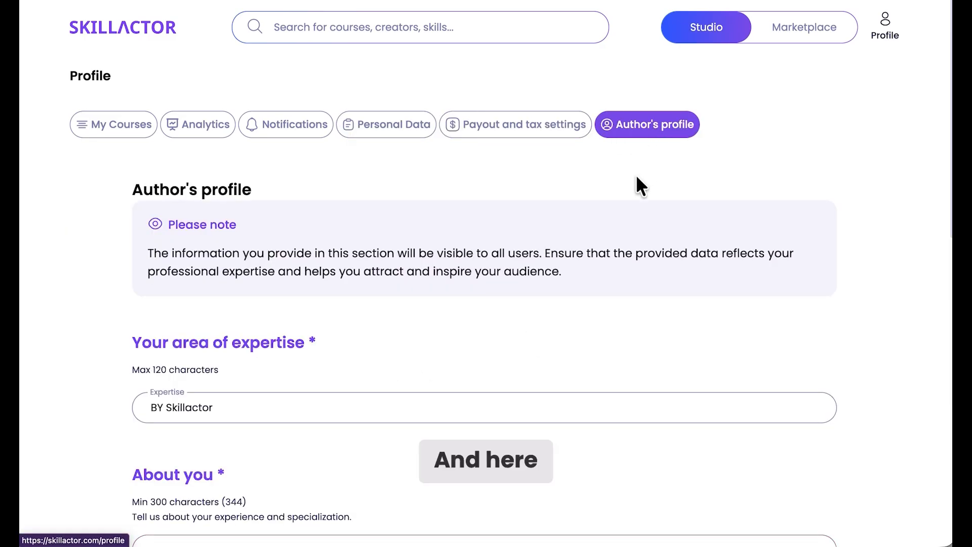
{"action": "scroll", "coordinate": [455, 310], "scroll_direction": "down", "scroll_amount": 10}
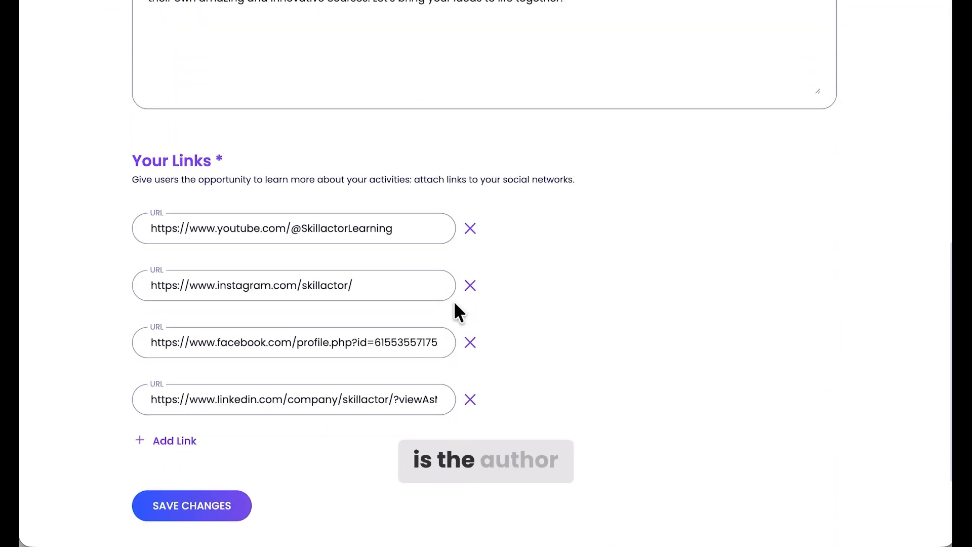
{"action": "scroll", "coordinate": [454, 301], "scroll_direction": "down", "scroll_amount": 2}
{"action": "scroll", "coordinate": [454, 301], "scroll_direction": "up", "scroll_amount": 12}
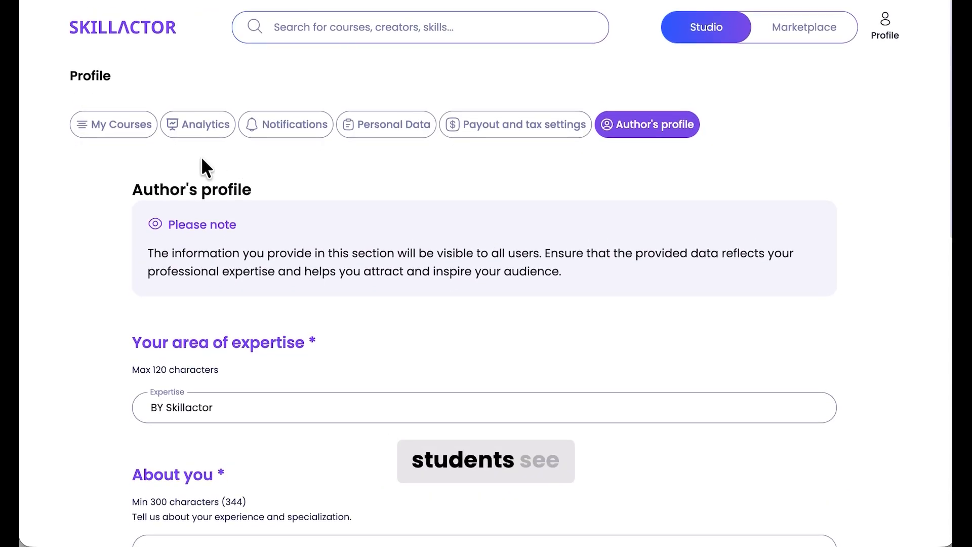
Step: Start a new course from My Courses and name it "Mastering Course Creation with Skillactor"
{"action": "left_click", "coordinate": [121, 129]}
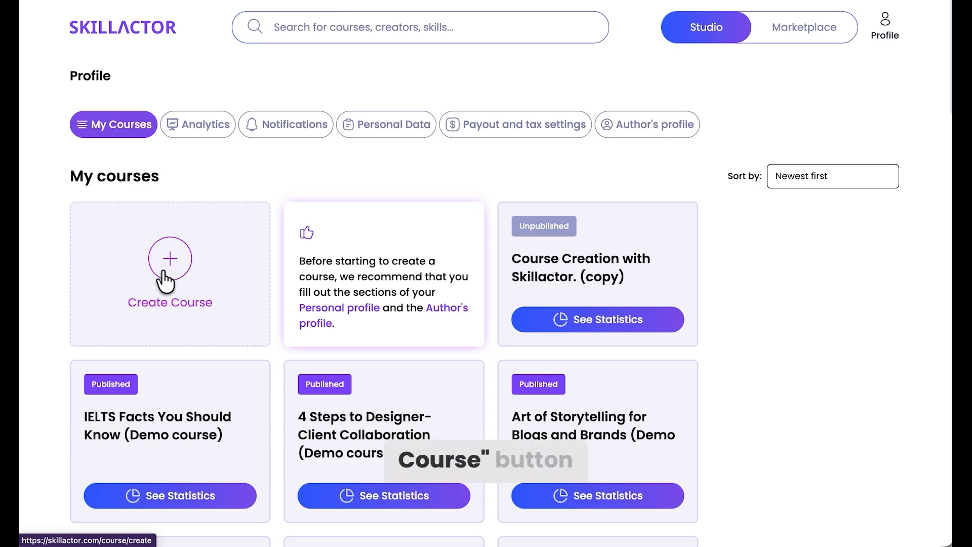
{"action": "left_click", "coordinate": [165, 280]}
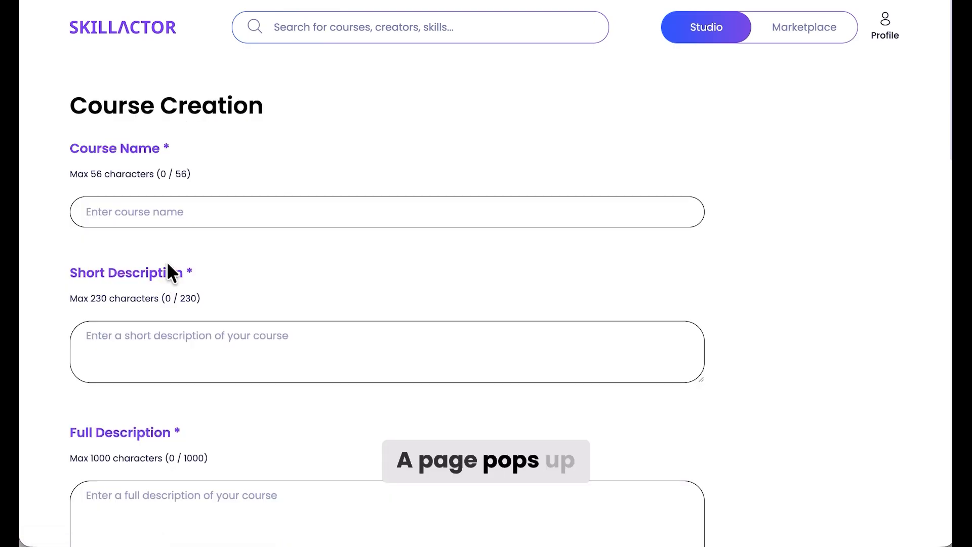
{"action": "left_click", "coordinate": [171, 207]}
{"action": "type", "text": "Mastering Course Creation with Skillactor"}
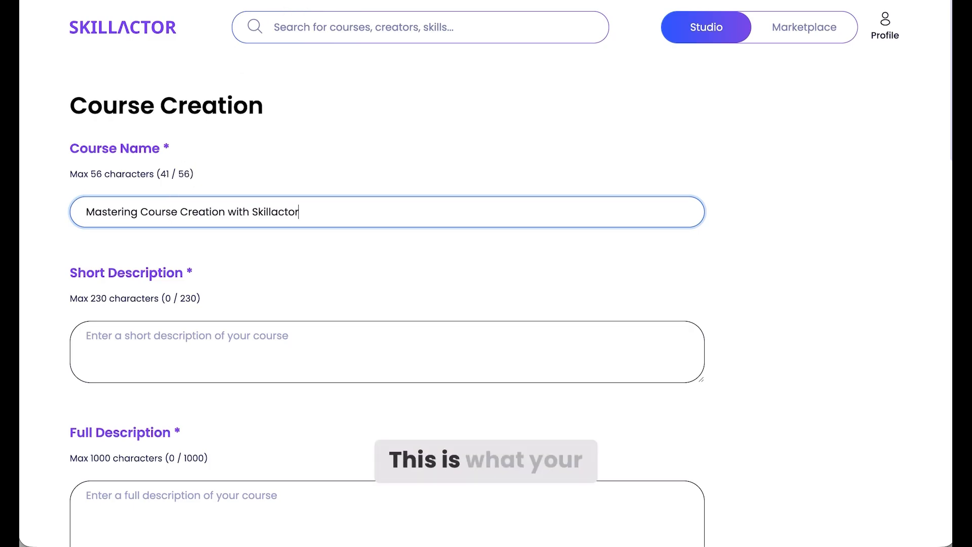
Step: Copy the short description text from the Google Docs course outline into the course's Short Description field
{"action": "key", "text": "super+Tab"}
{"action": "left_click", "coordinate": [483, 223]}
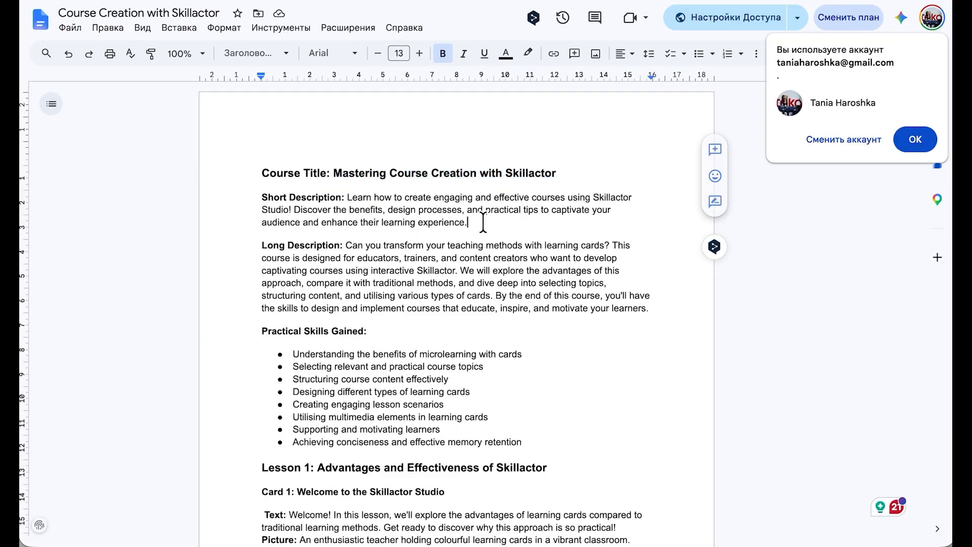
{"action": "left_click_drag", "start_coordinate": [483, 223], "coordinate": [350, 190]}
{"action": "key", "text": "ctrl+c"}
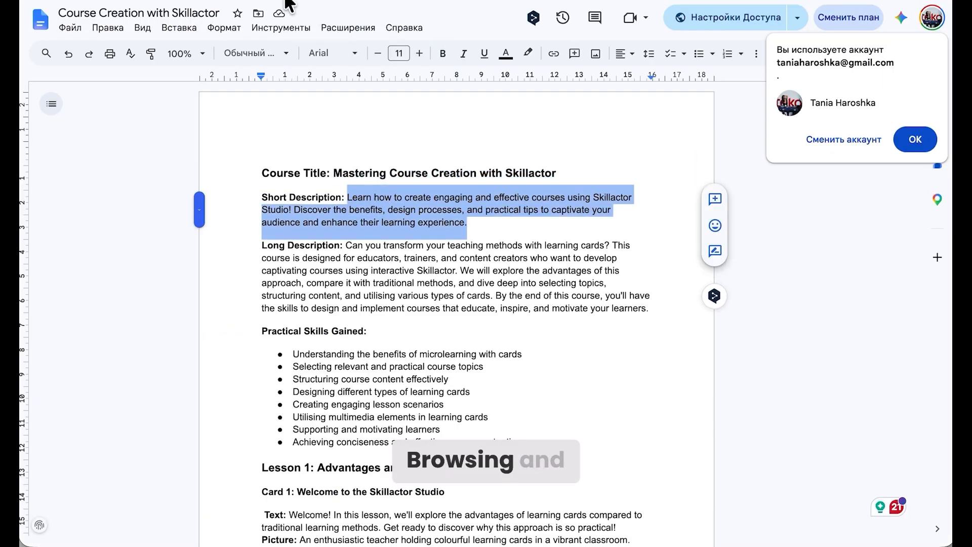
{"action": "key", "text": "super+Tab"}
{"action": "left_click", "coordinate": [202, 342]}
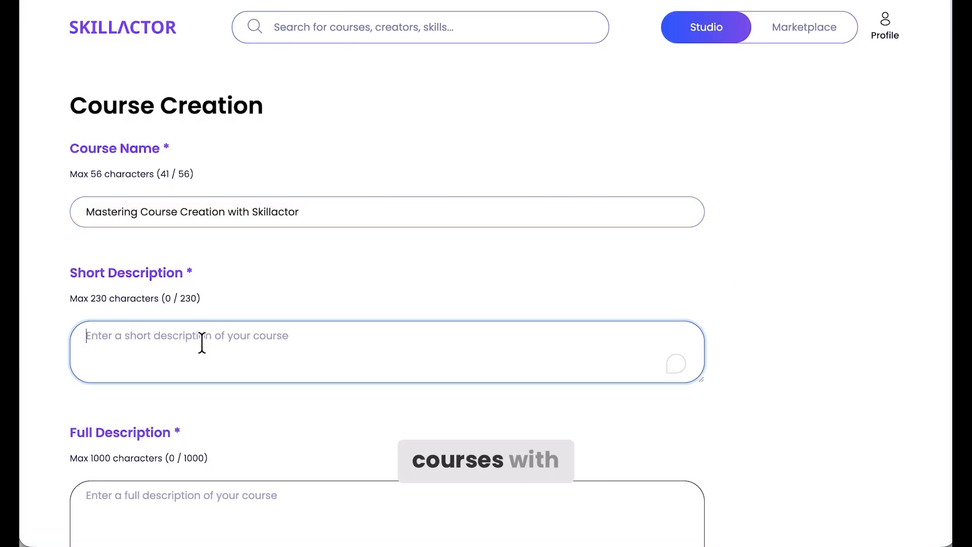
{"action": "key", "text": "ctrl+v"}
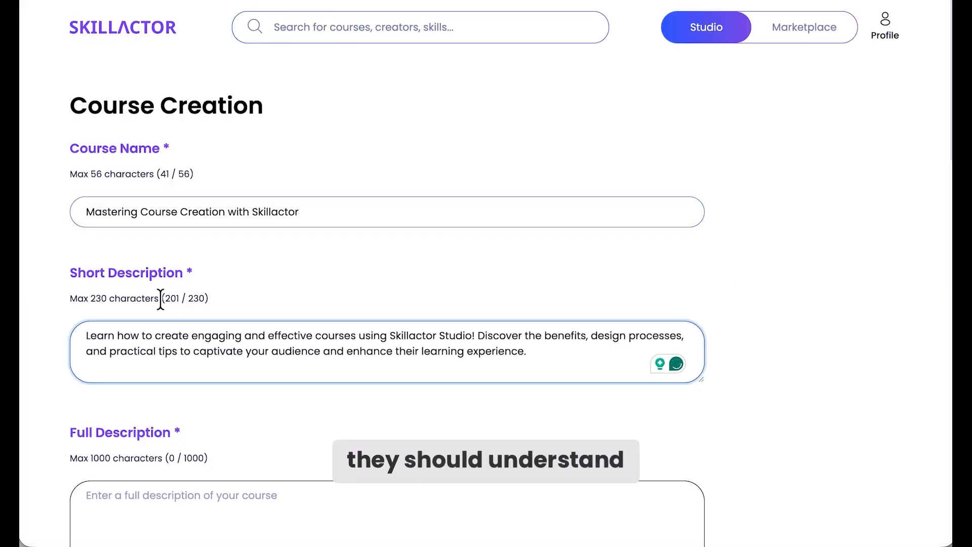
Step: Copy the long description text from the Google Docs course outline into the course's Full Description field
{"action": "key", "text": "super+Tab"}
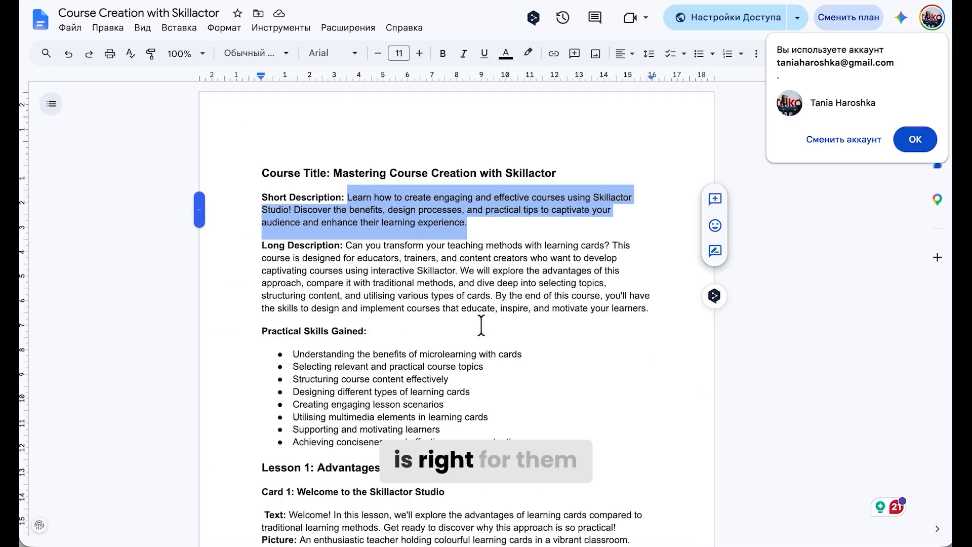
{"action": "left_click_drag", "start_coordinate": [658, 310], "coordinate": [348, 247]}
{"action": "key", "text": "ctrl+c"}
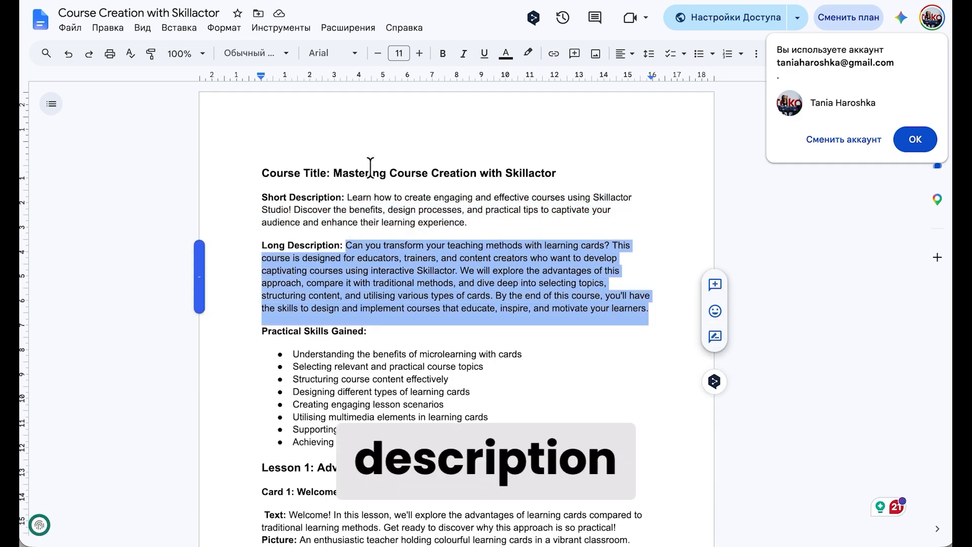
{"action": "key", "text": "ctrl+Tab"}
{"action": "scroll", "coordinate": [198, 332], "scroll_direction": "down", "scroll_amount": 2}
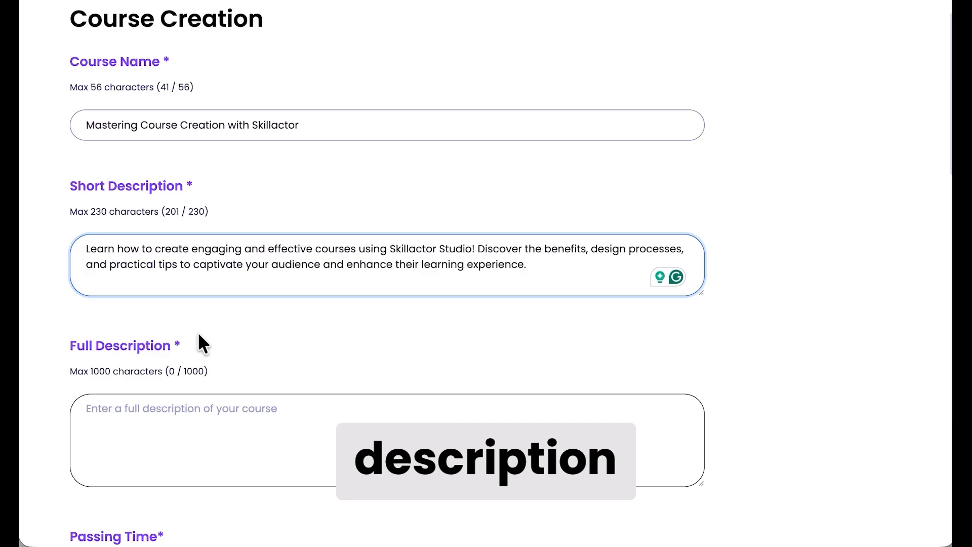
{"action": "scroll", "coordinate": [199, 335], "scroll_direction": "down", "scroll_amount": 2}
{"action": "left_click", "coordinate": [193, 332]}
{"action": "key", "text": "ctrl+v"}
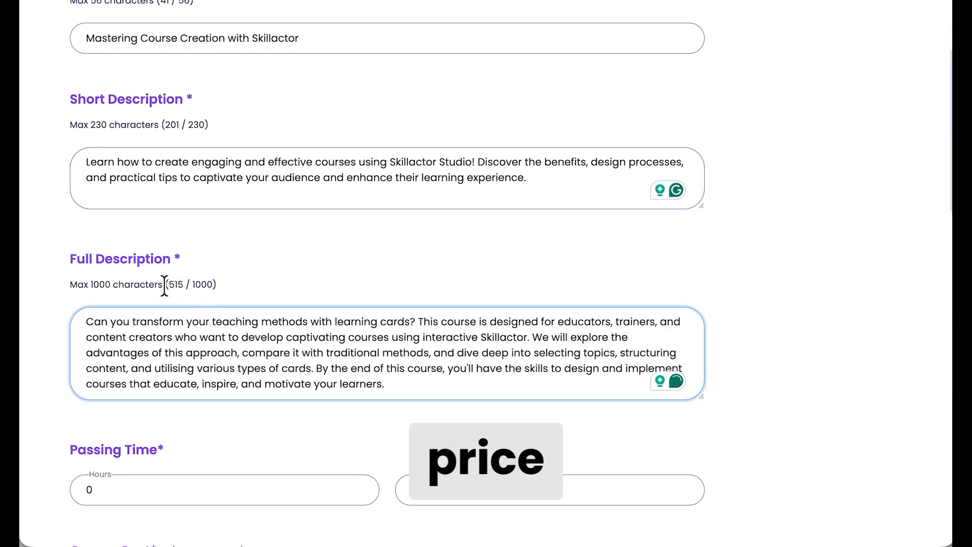
Step: Set the course's passing time to 25 minutes and its discount cost to 22 €
{"action": "scroll", "coordinate": [310, 365], "scroll_direction": "down", "scroll_amount": 3}
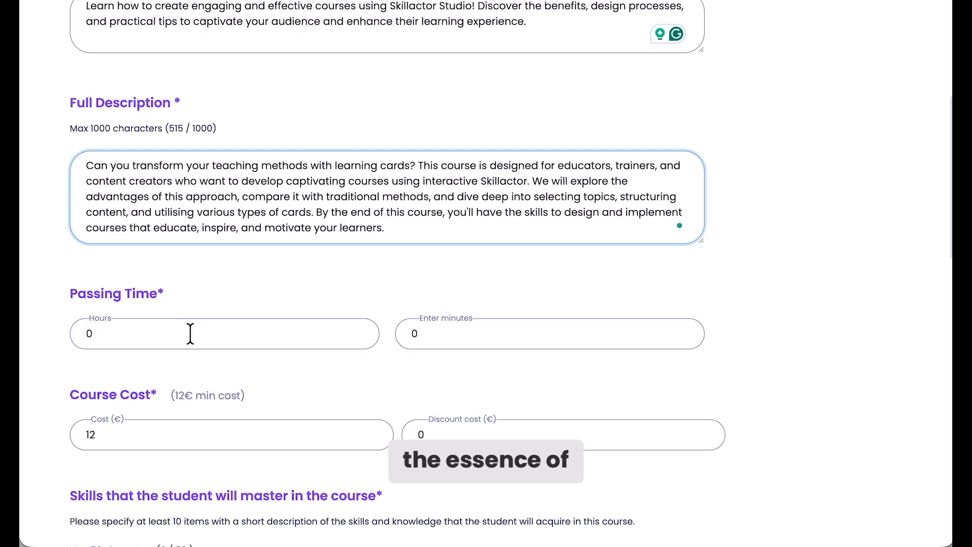
{"action": "left_click", "coordinate": [457, 338]}
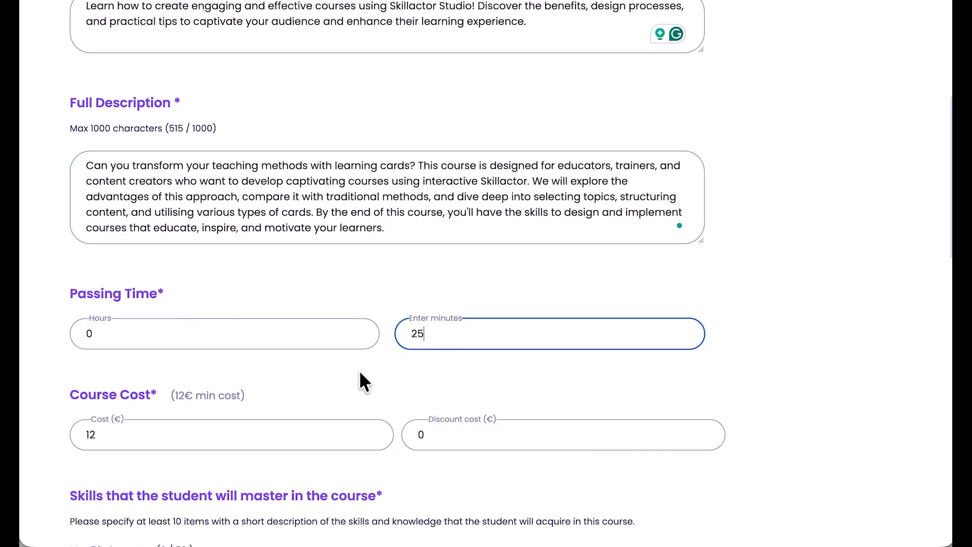
{"action": "left_click", "coordinate": [439, 435]}
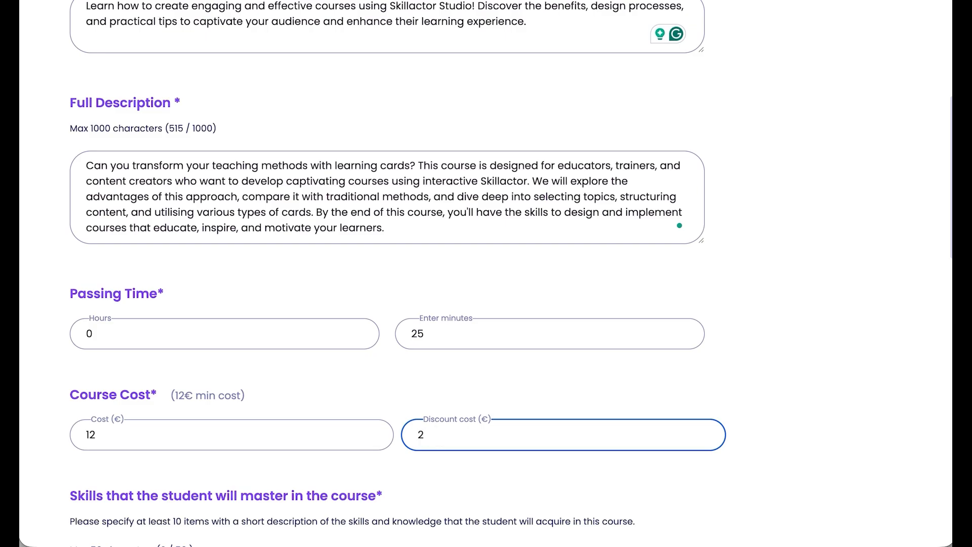
{"action": "scroll", "coordinate": [439, 434], "scroll_direction": "down", "scroll_amount": 7}
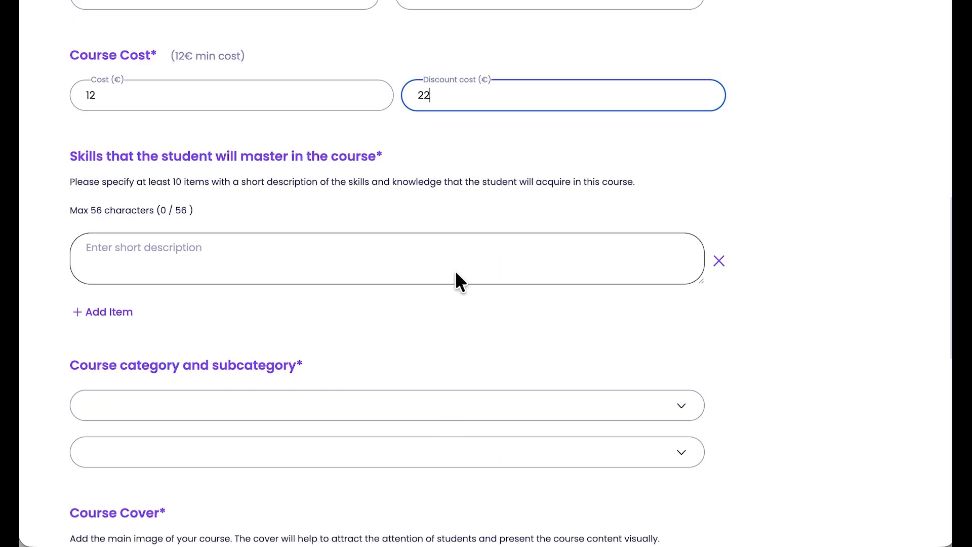
{"action": "left_click", "coordinate": [347, 186]}
Step: Change the course's discount cost to 24 €
{"action": "scroll", "coordinate": [347, 186], "scroll_direction": "up", "scroll_amount": 2}
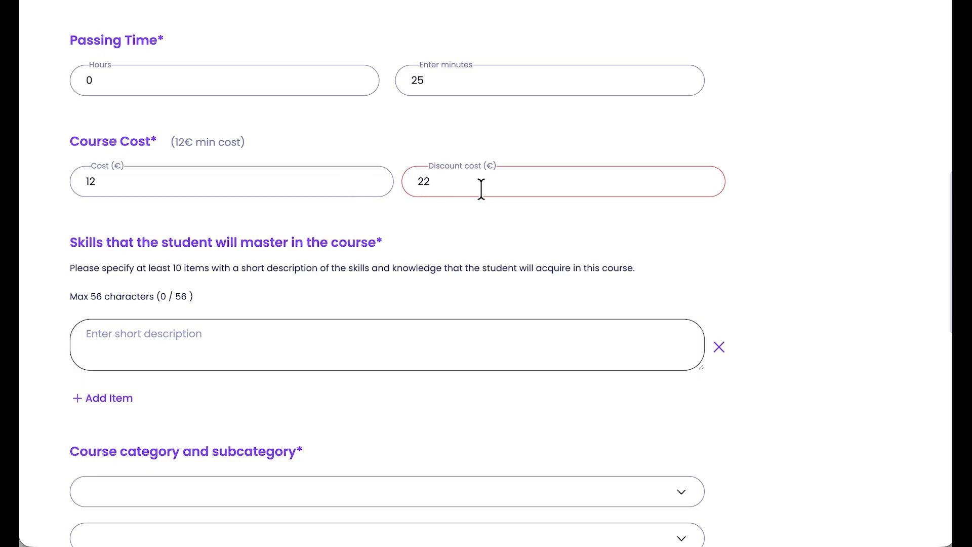
{"action": "left_click", "coordinate": [444, 188]}
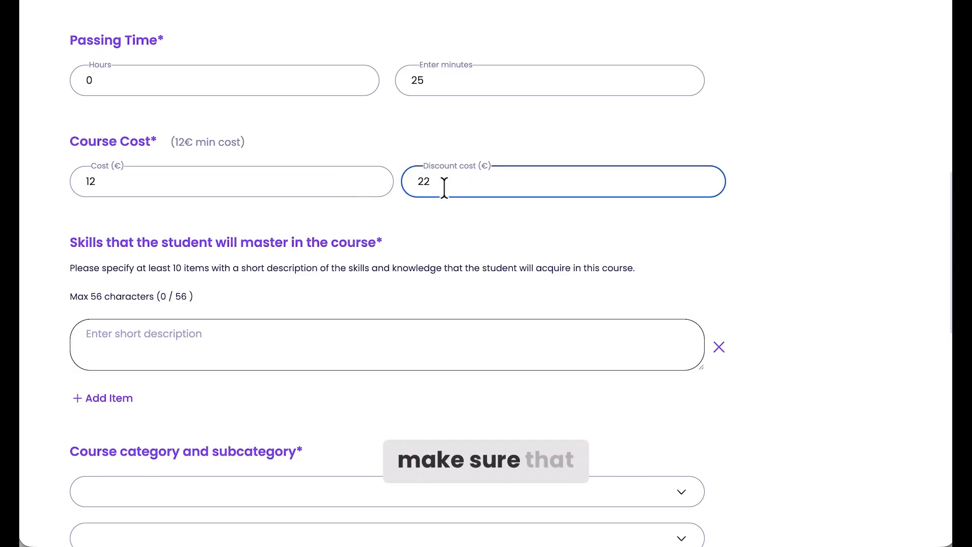
{"action": "type", "text": "4"}
{"action": "left_click", "coordinate": [470, 217]}
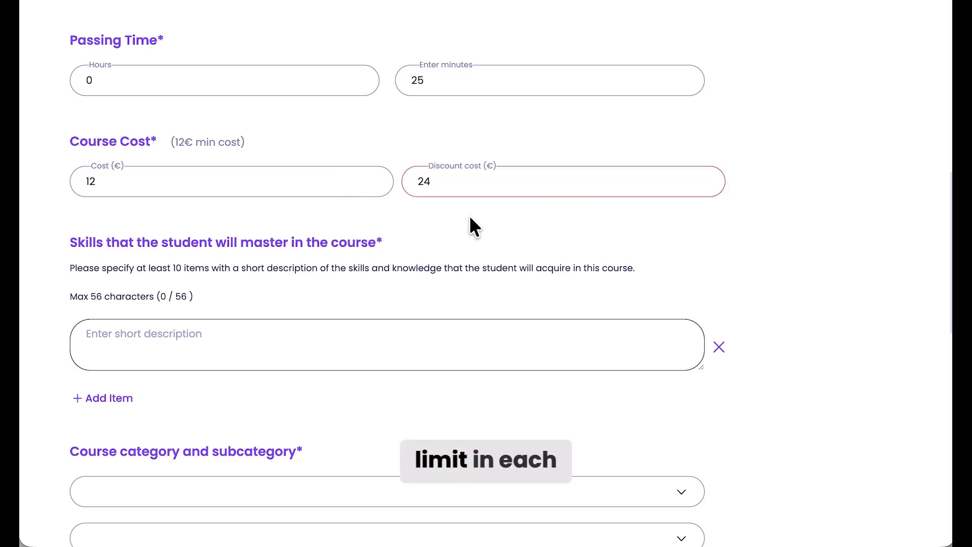
Step: Look over the course creation form and check the filled-in fields against their character limits
{"action": "scroll", "coordinate": [470, 217], "scroll_direction": "down", "scroll_amount": 1}
{"action": "scroll", "coordinate": [469, 217], "scroll_direction": "down", "scroll_amount": 7}
{"action": "scroll", "coordinate": [470, 217], "scroll_direction": "up", "scroll_amount": 18}
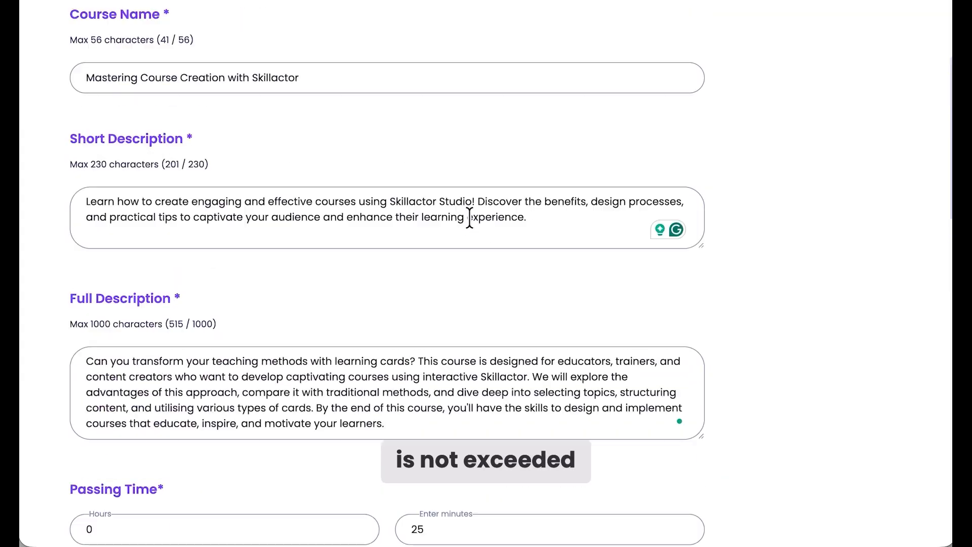
Step: Copy the skill "Understanding the benefits of microlearning with cards" from the Google Docs outline into the first item of the course's skills list
{"action": "left_click", "coordinate": [469, 215]}
{"action": "key", "text": "ctrl+Tab"}
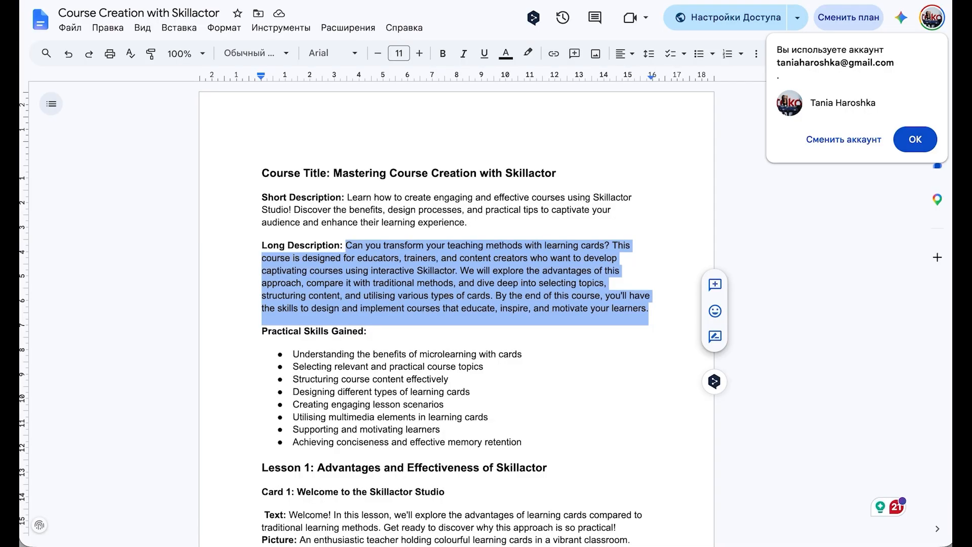
{"action": "scroll", "coordinate": [419, 309], "scroll_direction": "down", "scroll_amount": 2}
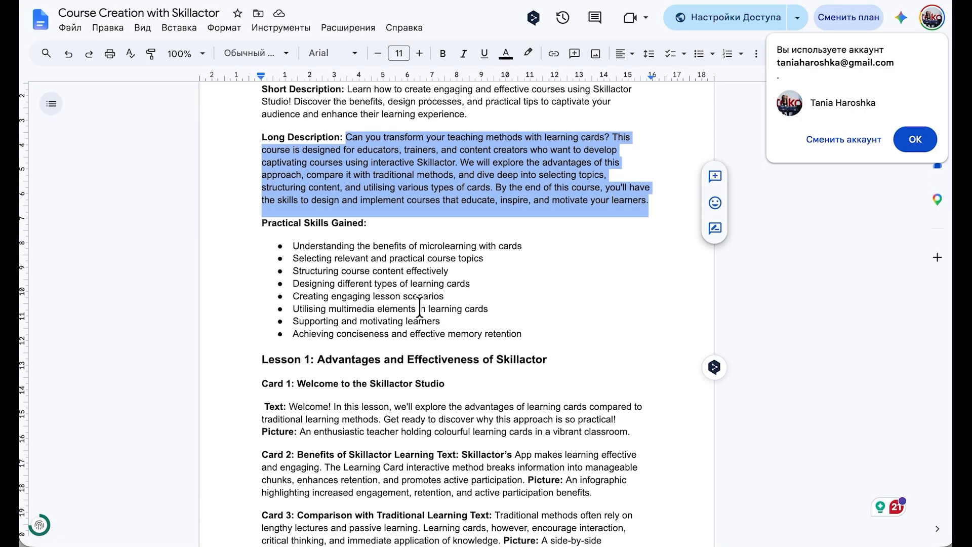
{"action": "left_click", "coordinate": [531, 248]}
{"action": "left_click_drag", "start_coordinate": [530, 248], "coordinate": [292, 245]}
{"action": "key", "text": "ctrl+c"}
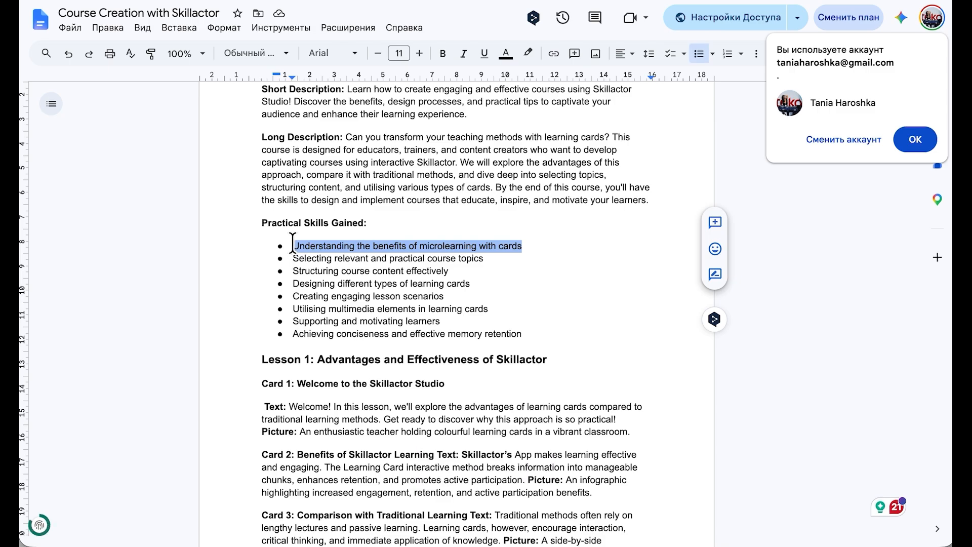
{"action": "key", "text": "ctrl+Tab"}
{"action": "scroll", "coordinate": [292, 399], "scroll_direction": "down", "scroll_amount": 7}
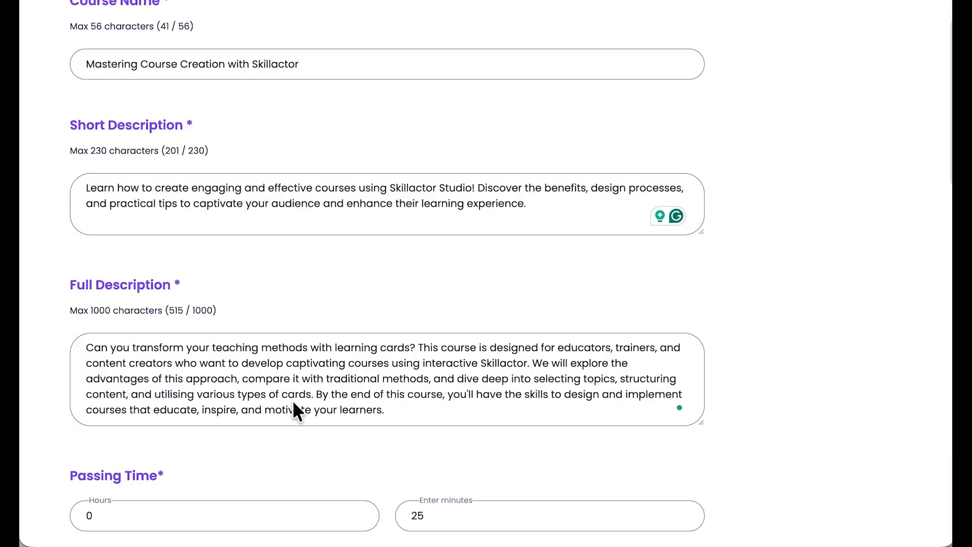
{"action": "scroll", "coordinate": [240, 467], "scroll_direction": "down", "scroll_amount": 2}
{"action": "left_click", "coordinate": [226, 429]}
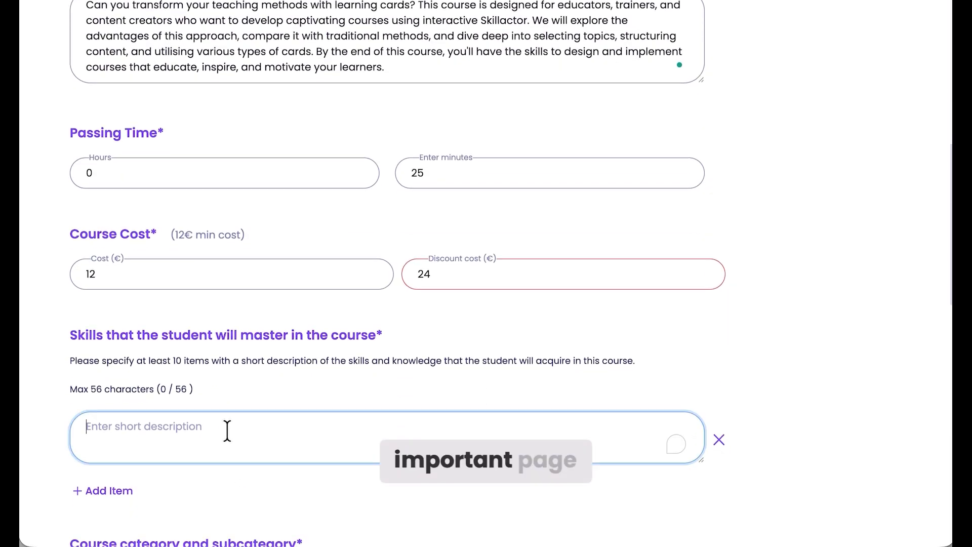
{"action": "key", "text": "ctrl+v"}
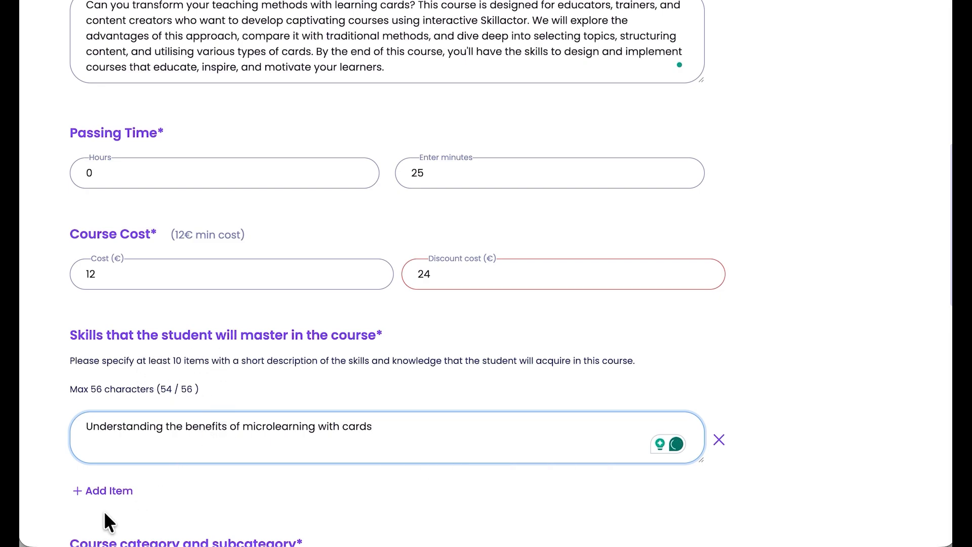
Step: Add a second skill item and fill it with "Selecting relevant and practical course topics" copied from the Google Docs outline
{"action": "left_click", "coordinate": [104, 491]}
{"action": "key", "text": "ctrl+Tab"}
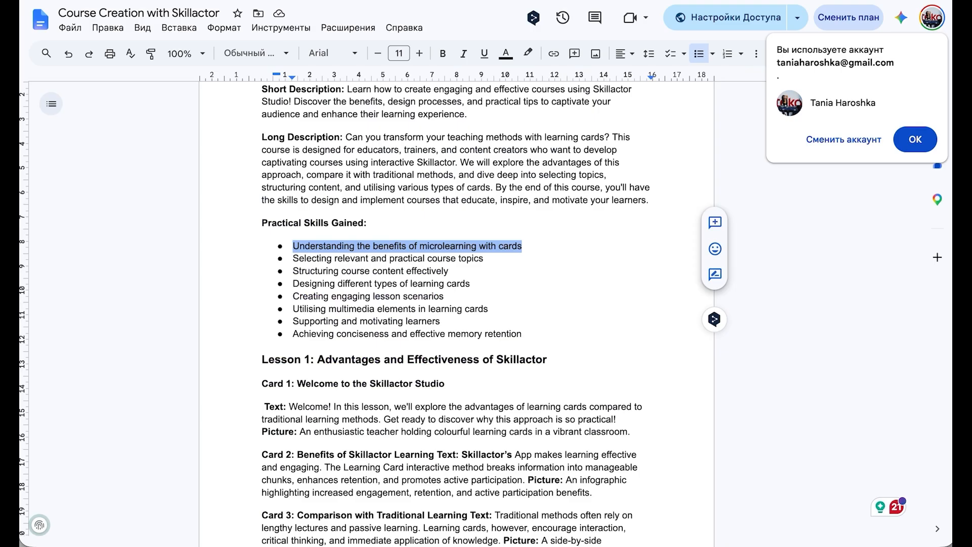
{"action": "triple_click", "coordinate": [474, 259]}
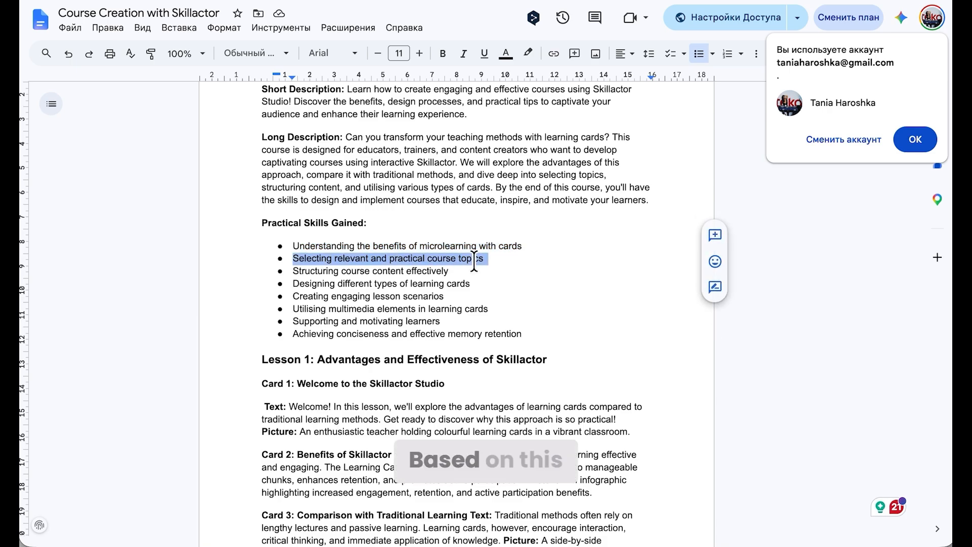
{"action": "key", "text": "ctrl+c"}
{"action": "key", "text": "ctrl+Tab"}
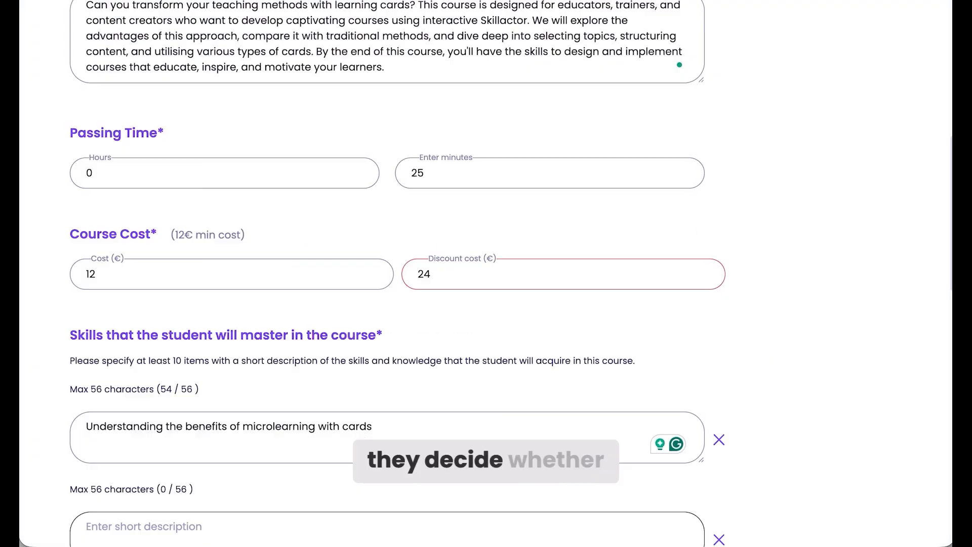
{"action": "left_click", "coordinate": [240, 521]}
{"action": "key", "text": "ctrl+v"}
Step: Add a third skill item with "Structuring course content effectively" copied from the outline, and remove its trailing line break
{"action": "scroll", "coordinate": [239, 521], "scroll_direction": "down", "scroll_amount": 3}
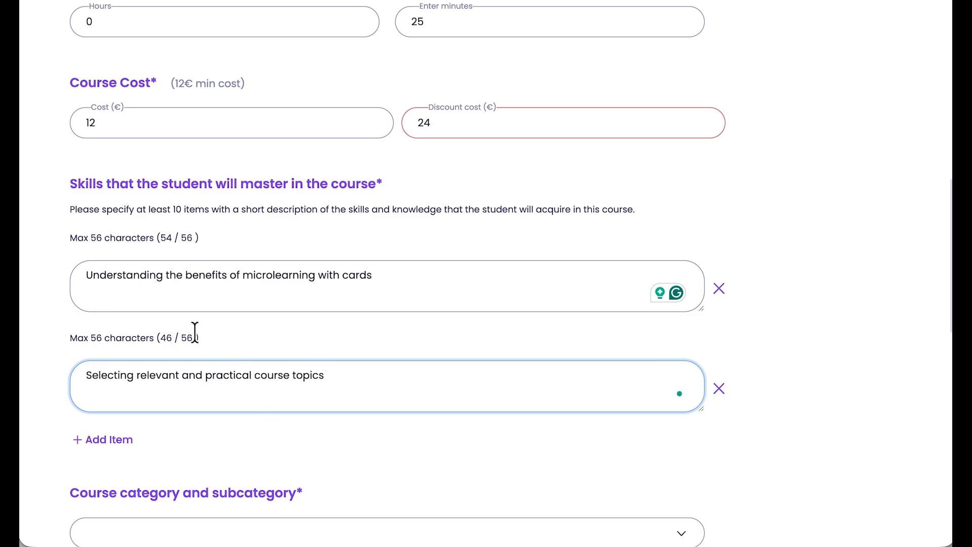
{"action": "left_click", "coordinate": [118, 441]}
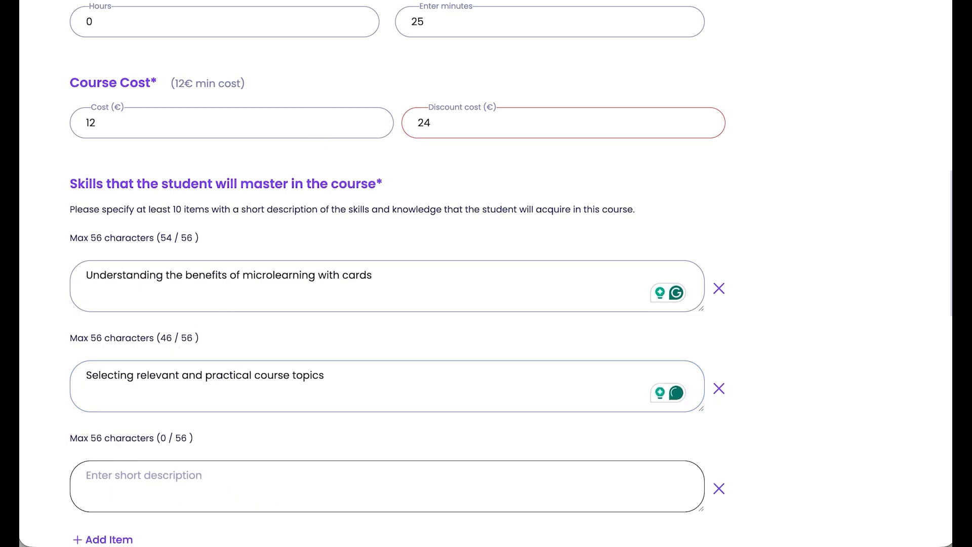
{"action": "key", "text": "ctrl+Tab"}
{"action": "triple_click", "coordinate": [442, 270]}
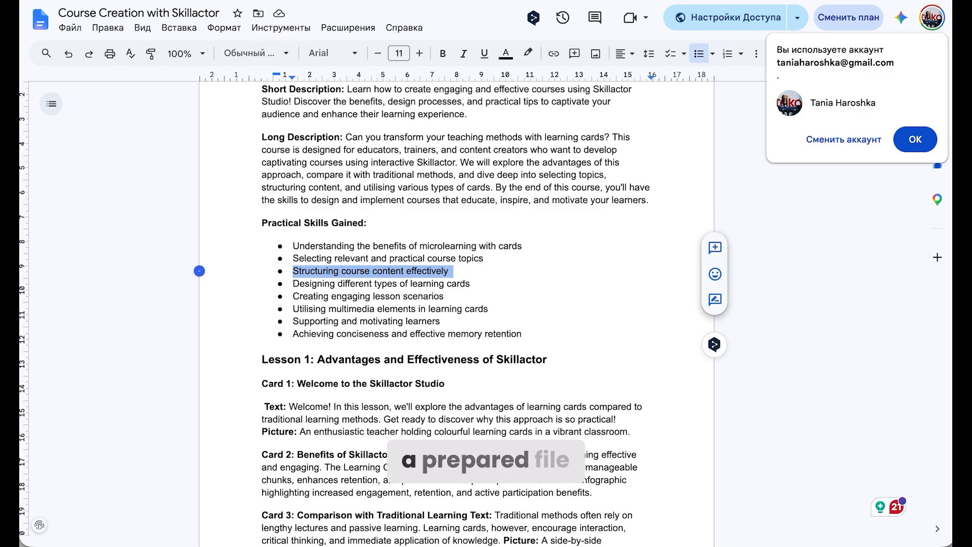
{"action": "key", "text": "ctrl+Tab"}
{"action": "left_click", "coordinate": [230, 468]}
{"action": "key", "text": "ctrl+v"}
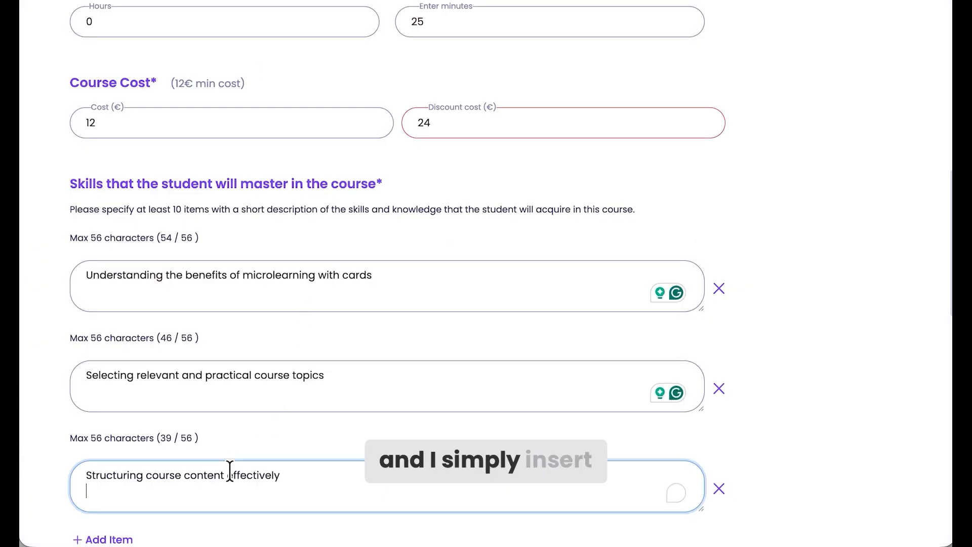
{"action": "key", "text": "BackSpace"}
Step: Add a fourth skill item with "Designing different types of learning cards" copied from the outline, without the trailing line break
{"action": "scroll", "coordinate": [230, 471], "scroll_direction": "down", "scroll_amount": 3}
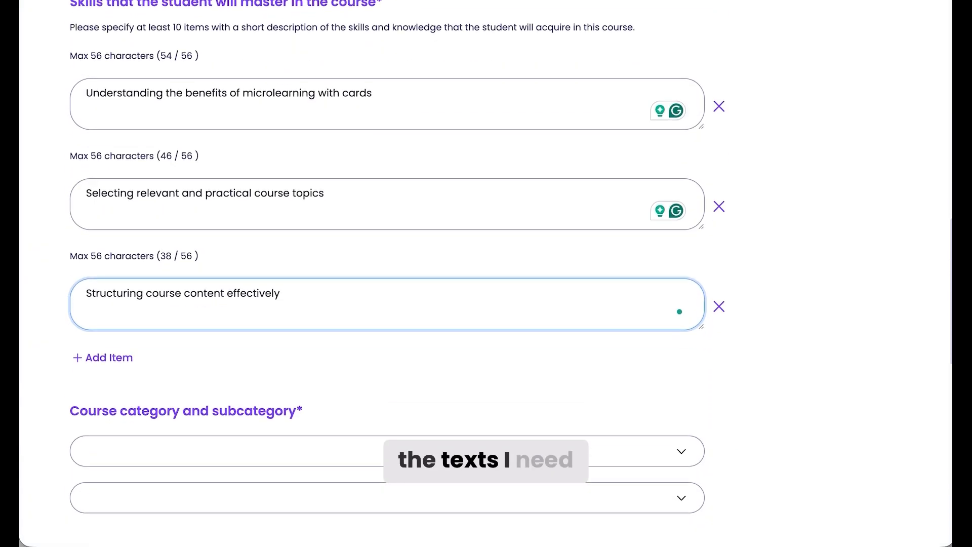
{"action": "key", "text": "ctrl+Tab"}
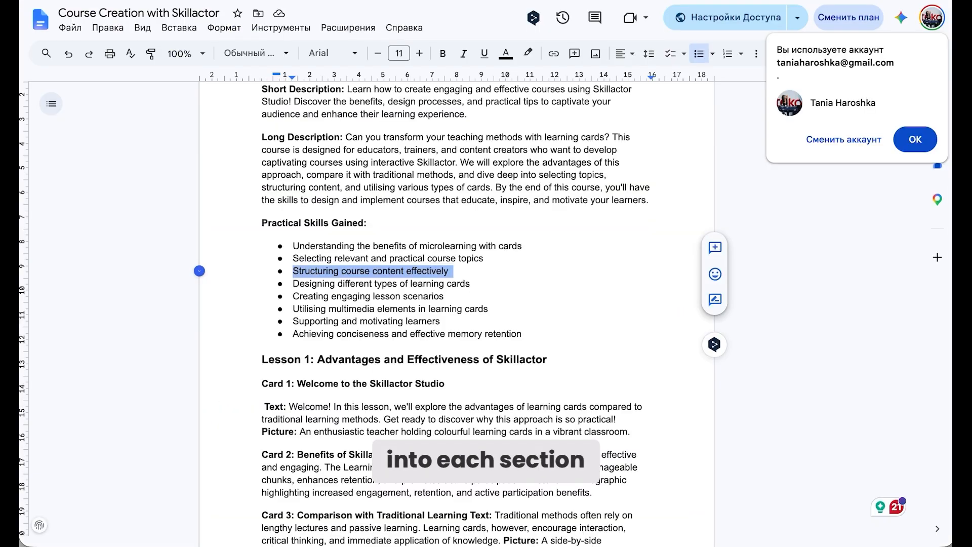
{"action": "triple_click", "coordinate": [447, 283]}
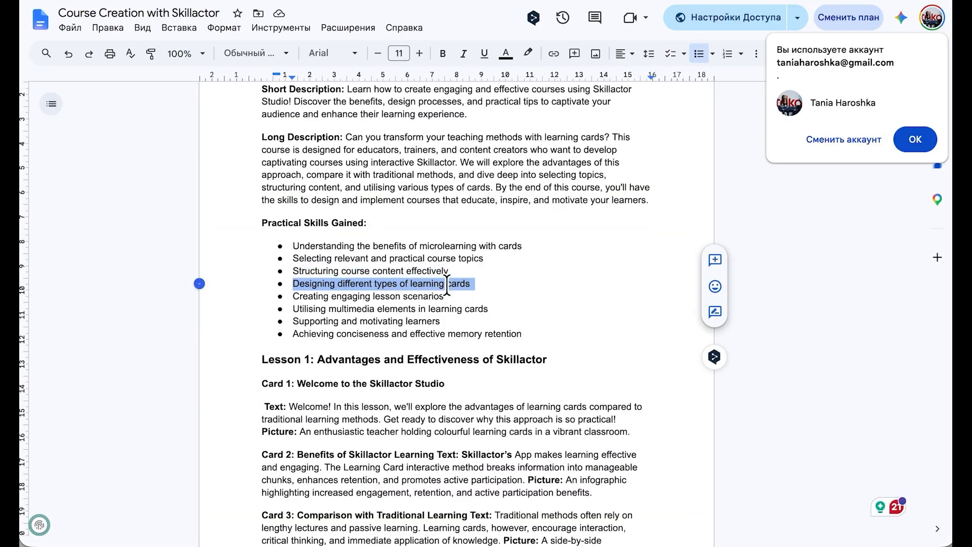
{"action": "key", "text": "ctrl+shift+Tab"}
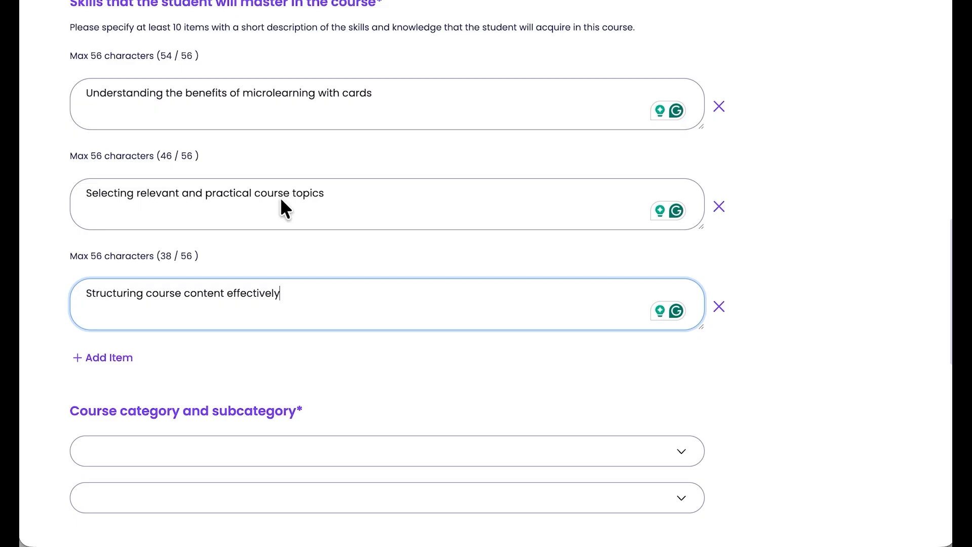
{"action": "left_click", "coordinate": [108, 357]}
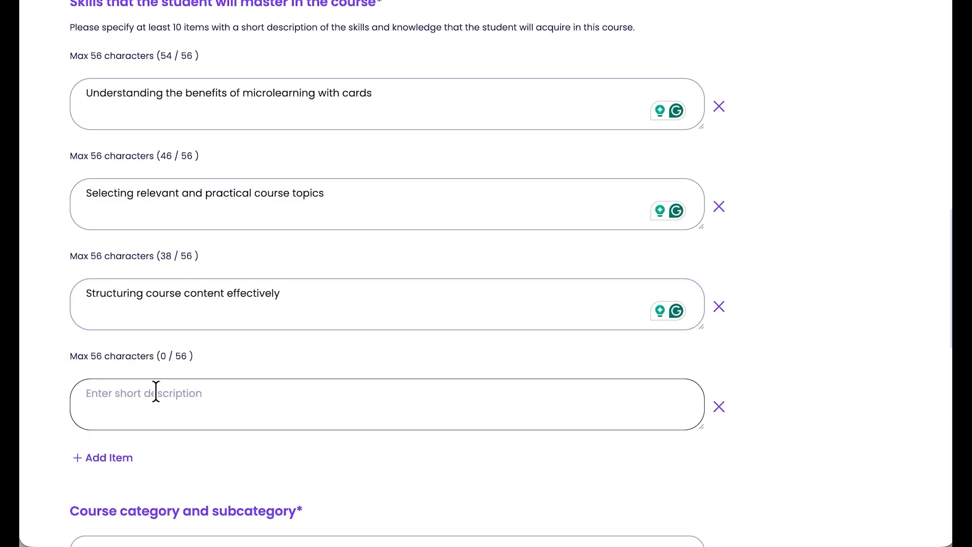
{"action": "key", "text": "ctrl+v"}
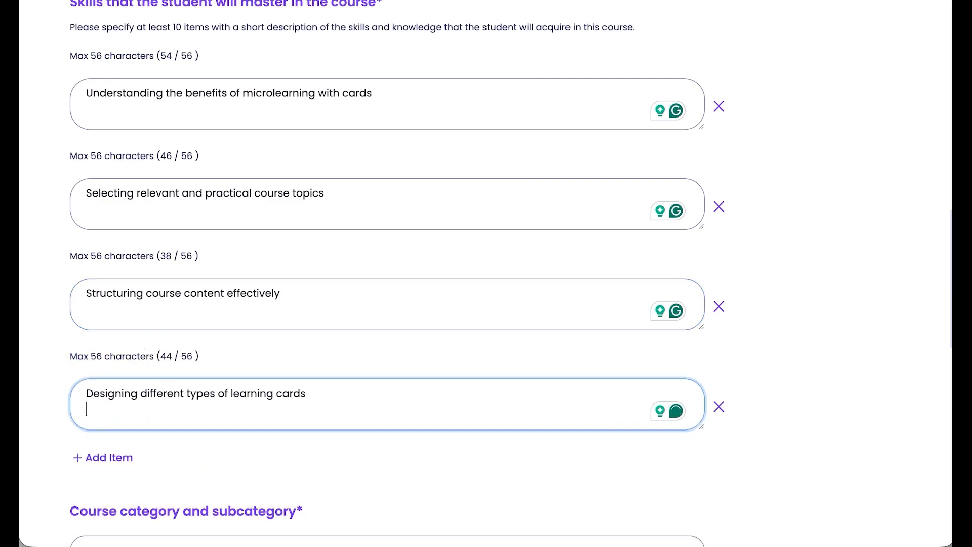
{"action": "key", "text": "BackSpace"}
Step: Add a fifth skill item and fill it with "Creating engaging lesson scenarios" copied from the outline's practical skills
{"action": "key", "text": "ctrl+Tab"}
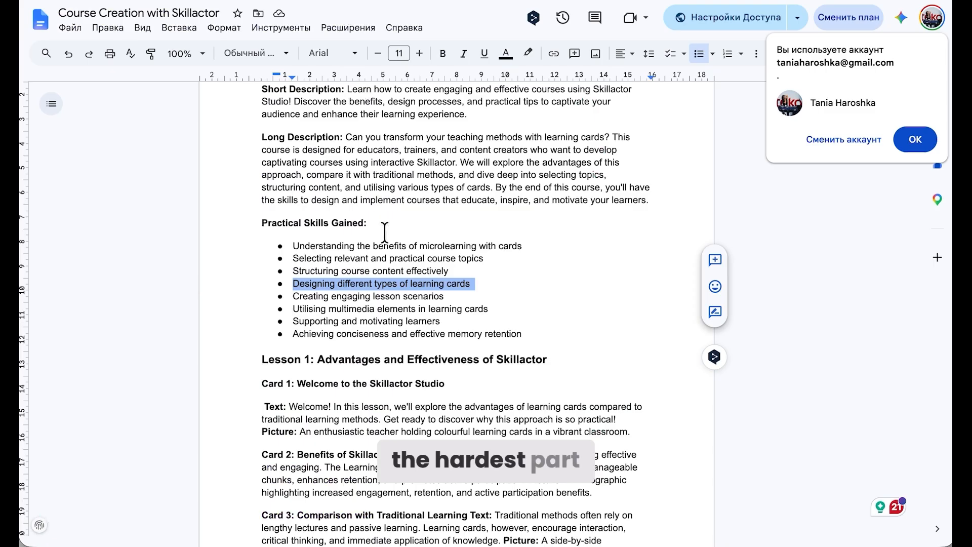
{"action": "scroll", "coordinate": [385, 232], "scroll_direction": "down", "scroll_amount": 1}
{"action": "triple_click", "coordinate": [383, 256]}
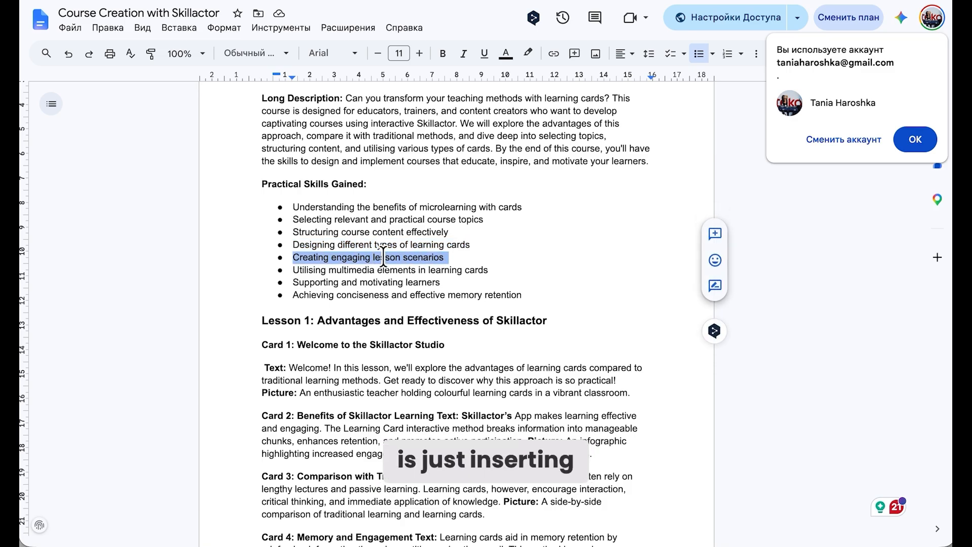
{"action": "key", "text": "ctrl+Tab"}
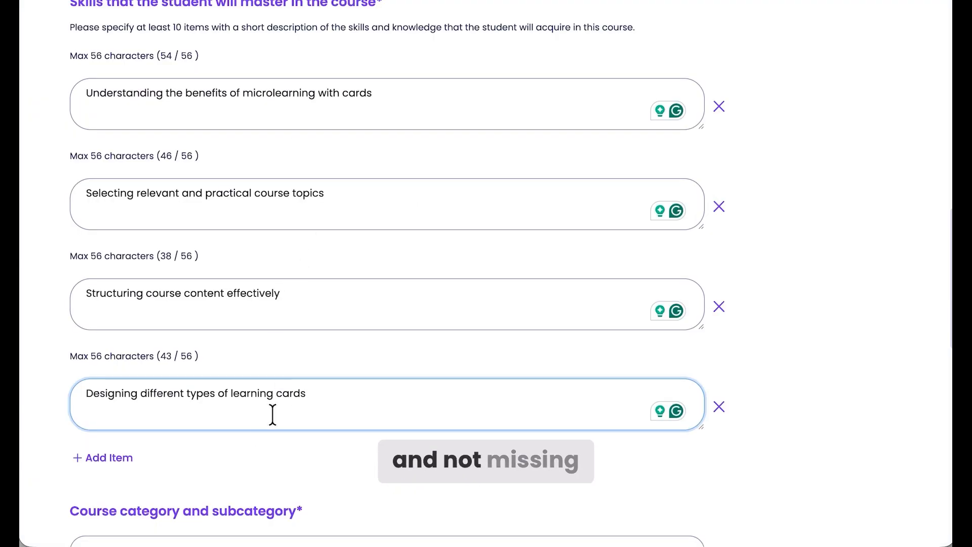
{"action": "left_click", "coordinate": [117, 456]}
{"action": "scroll", "coordinate": [166, 415], "scroll_direction": "down", "scroll_amount": 3}
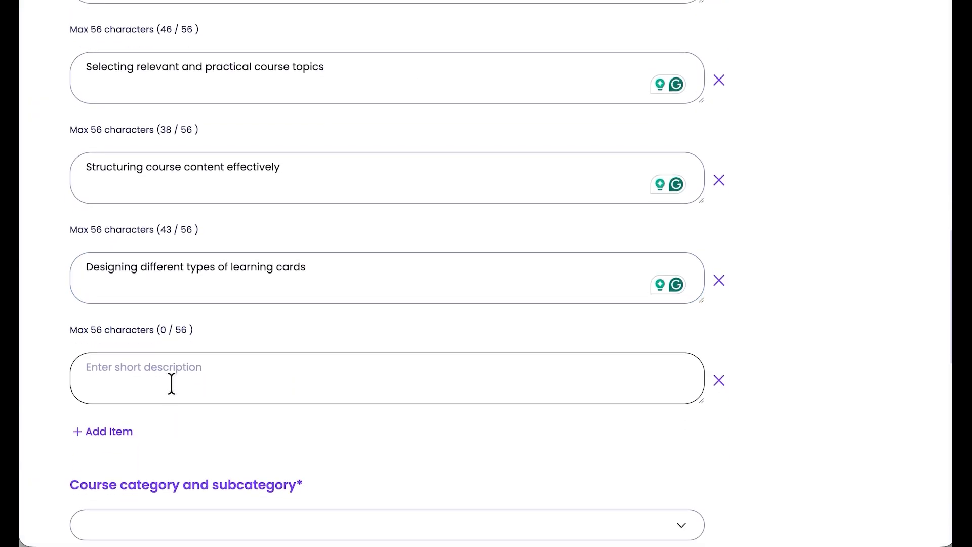
{"action": "left_click", "coordinate": [172, 383]}
{"action": "key", "text": "ctrl+v"}
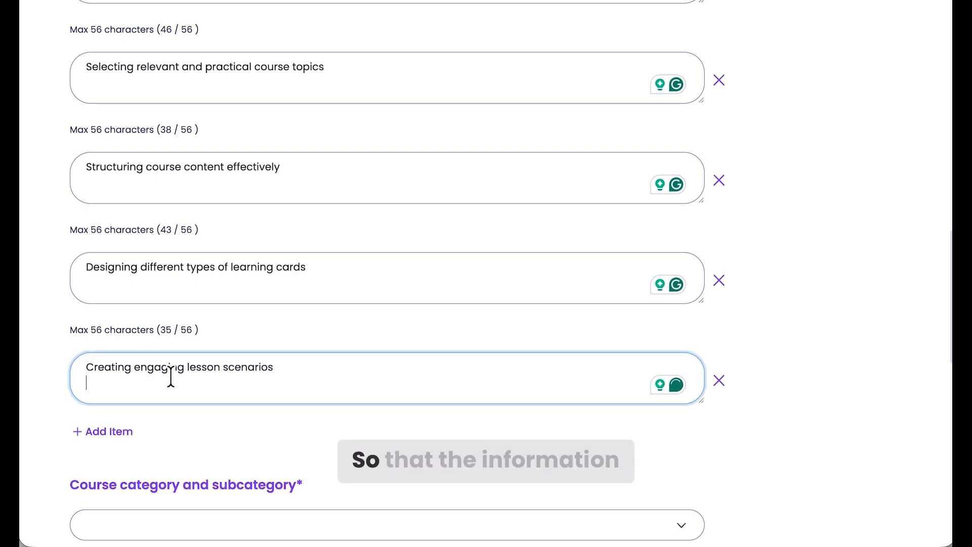
Step: Add a sixth skill item with "Utilising multimedia elements in learning cards" copied from the outline, and remove its trailing line break
{"action": "key", "text": "ctrl+Tab"}
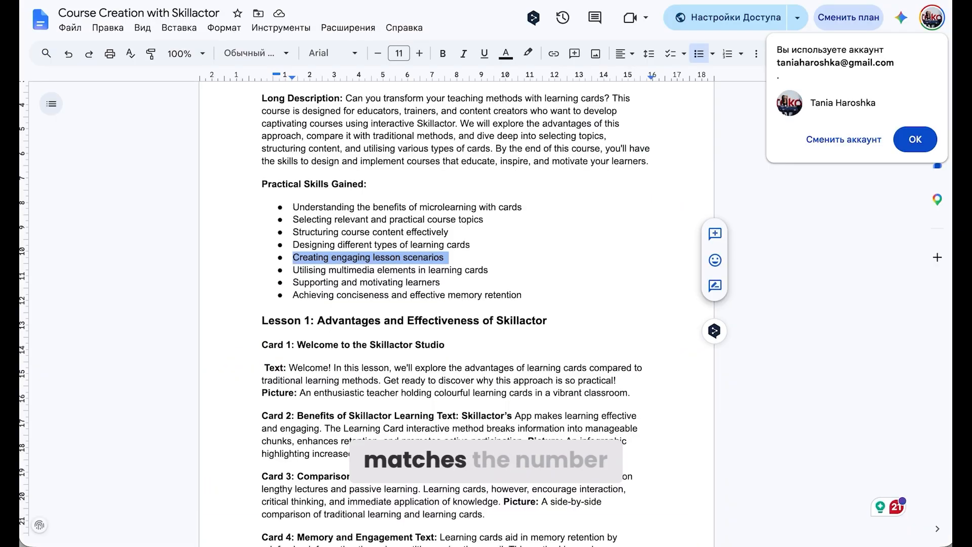
{"action": "triple_click", "coordinate": [448, 267]}
{"action": "key", "text": "ctrl+c"}
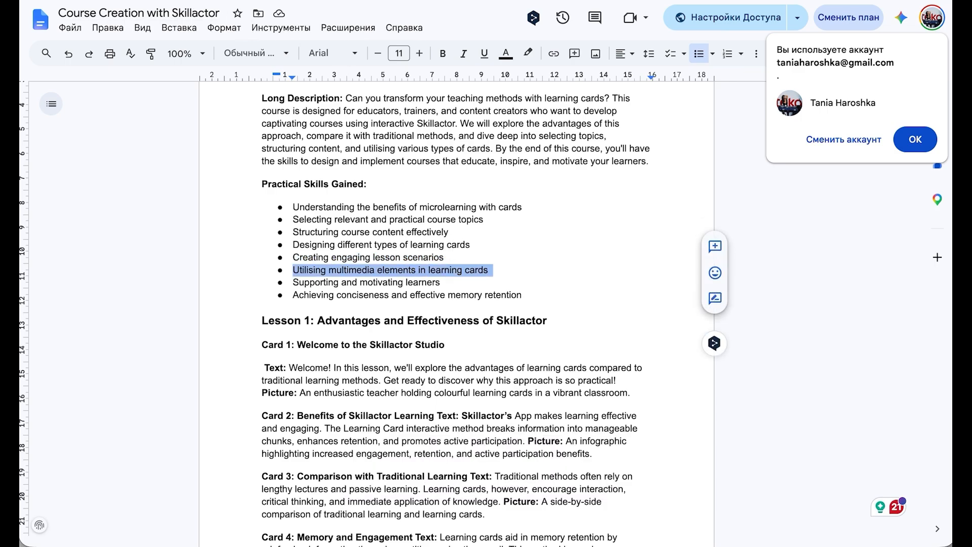
{"action": "key", "text": "ctrl+shift+Tab"}
{"action": "left_click", "coordinate": [108, 431]}
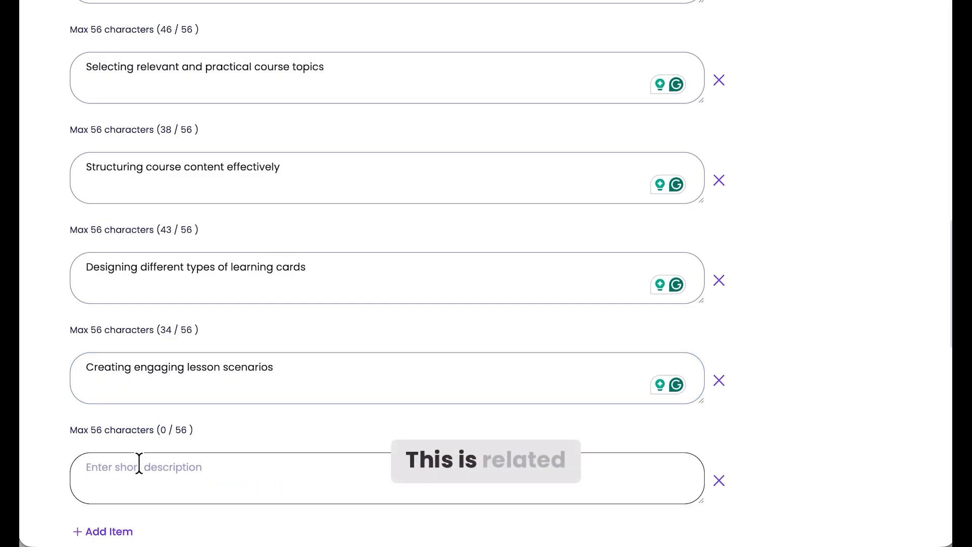
{"action": "key", "text": "ctrl+v"}
{"action": "scroll", "coordinate": [139, 461], "scroll_direction": "down", "scroll_amount": 2}
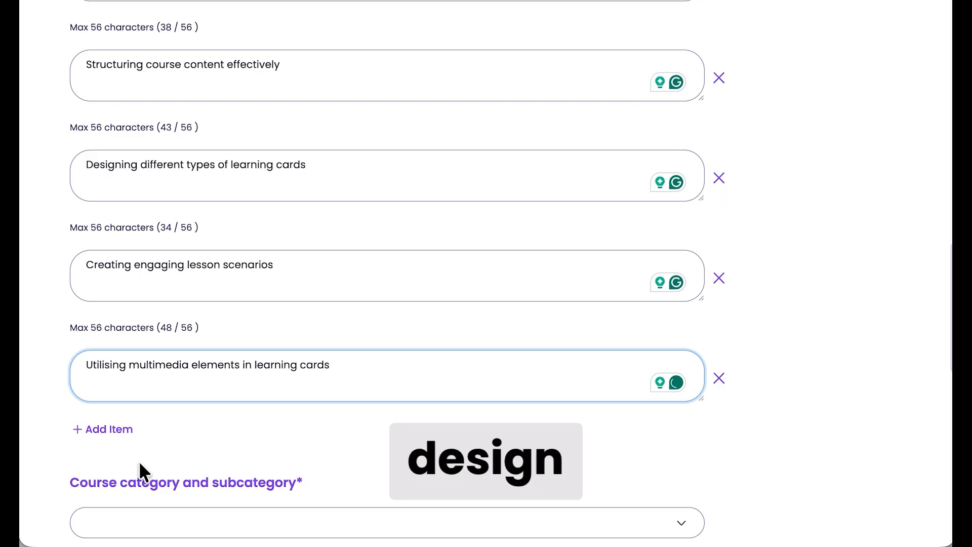
{"action": "key", "text": "BackSpace"}
Step: Add a seventh skill item for "Supporting and motivating learners", copying the text from the Google Docs outline
{"action": "left_click", "coordinate": [114, 429]}
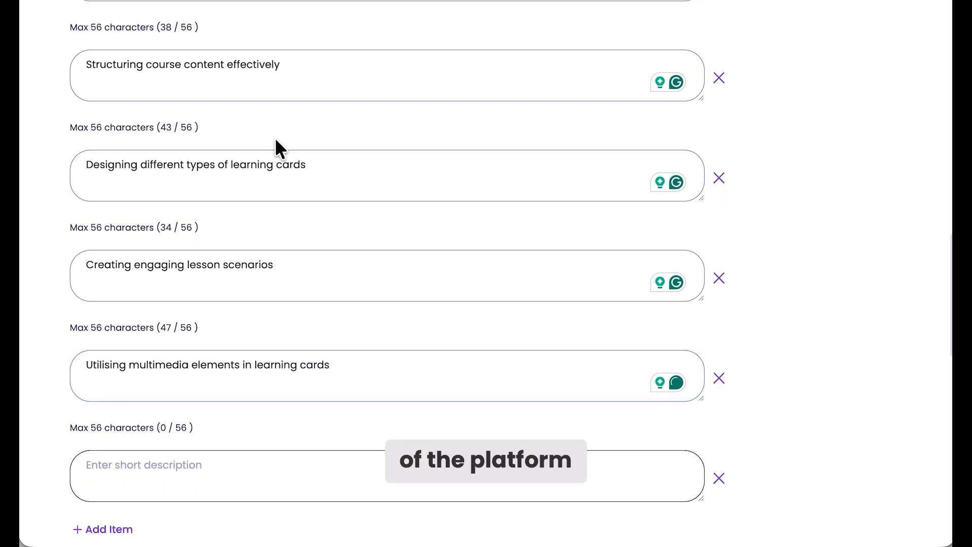
{"action": "key", "text": "ctrl+Tab"}
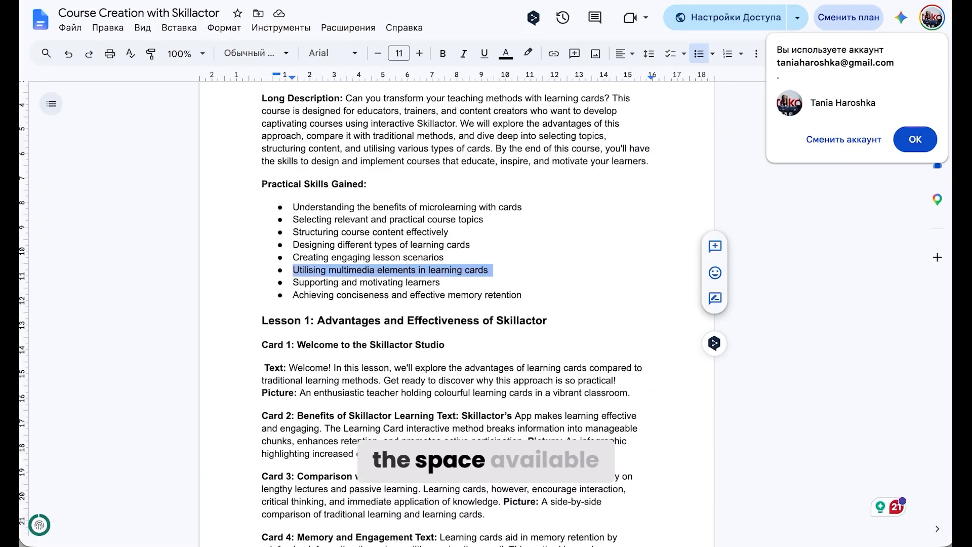
{"action": "triple_click", "coordinate": [398, 282]}
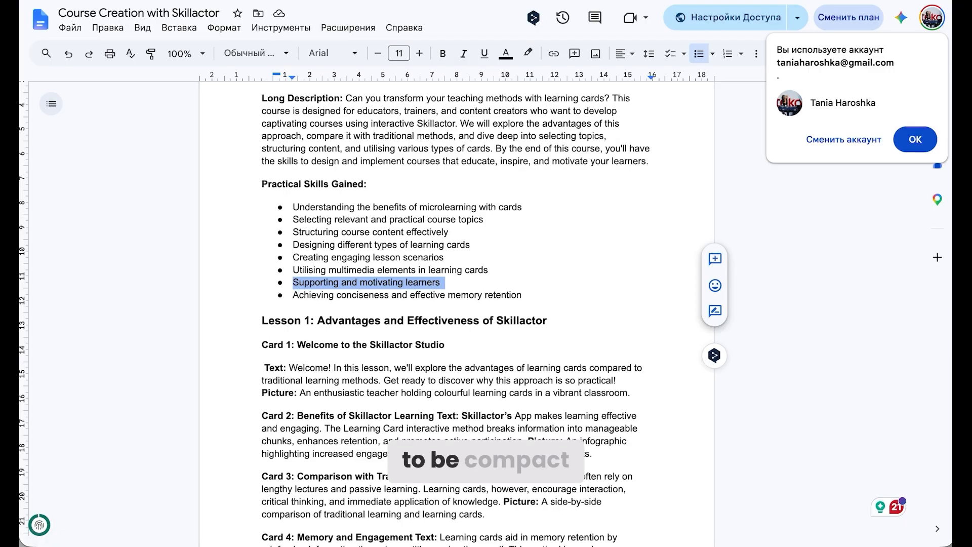
{"action": "key", "text": "ctrl+c"}
{"action": "key", "text": "ctrl+Tab"}
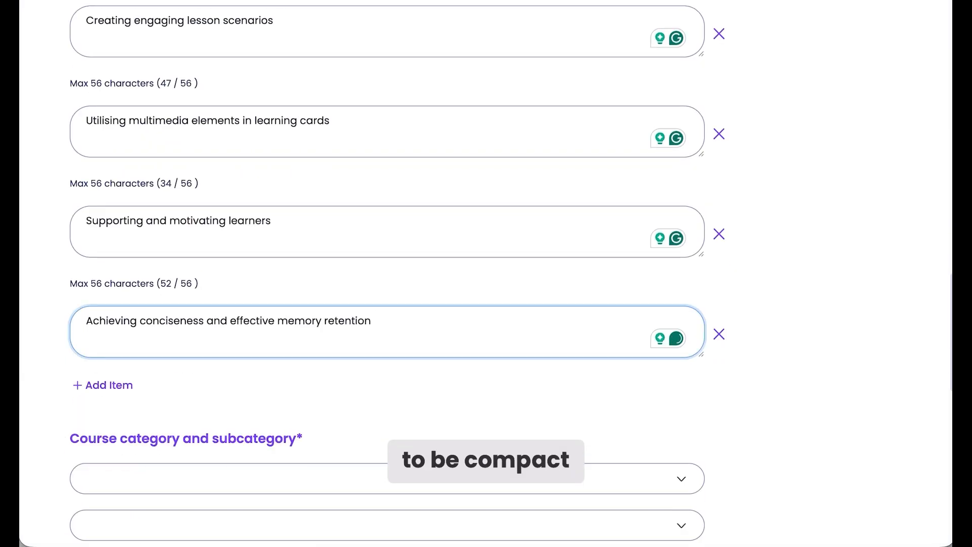
Step: Set the course category to Skillactor Free Courses and the subcategory to Introductory courses
{"action": "scroll", "coordinate": [277, 409], "scroll_direction": "down", "scroll_amount": 1}
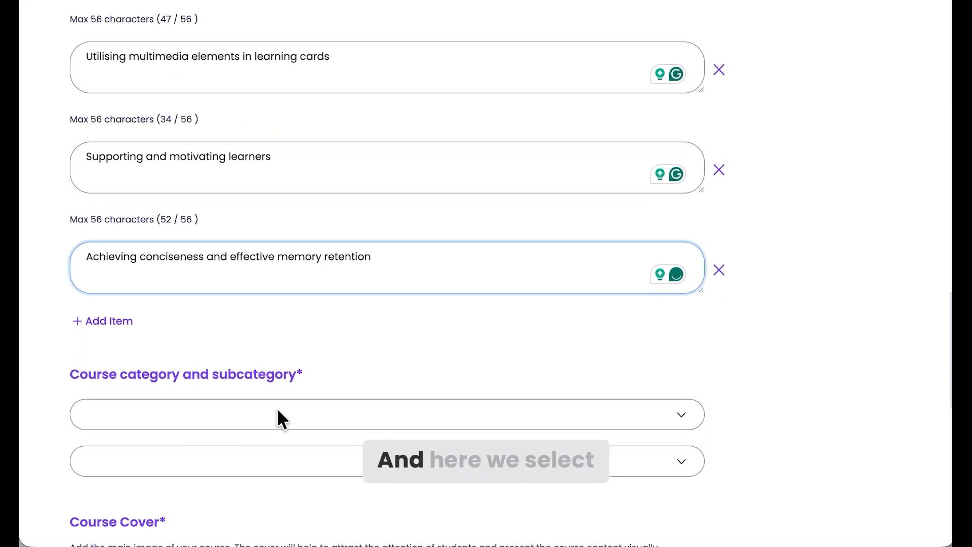
{"action": "left_click", "coordinate": [370, 413]}
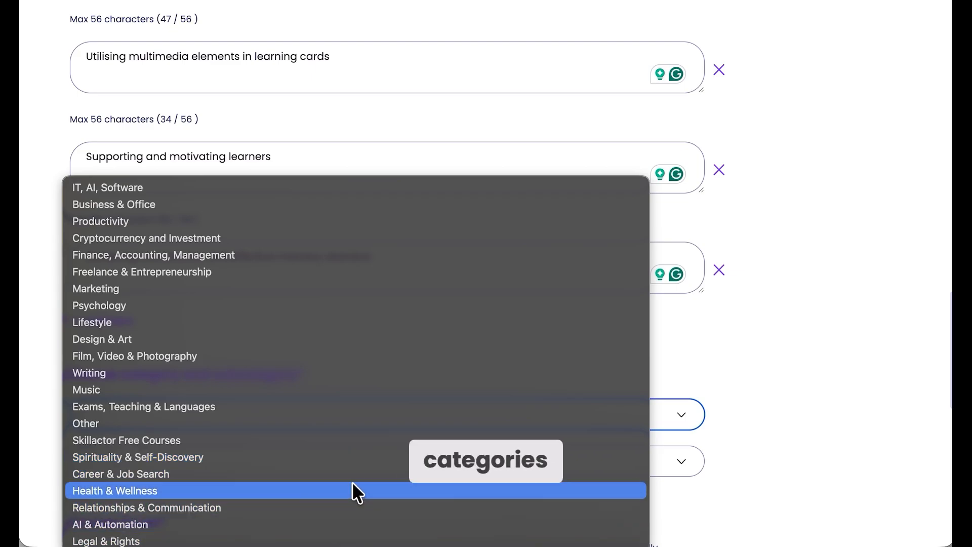
{"action": "left_click", "coordinate": [368, 439]}
{"action": "left_click", "coordinate": [285, 458]}
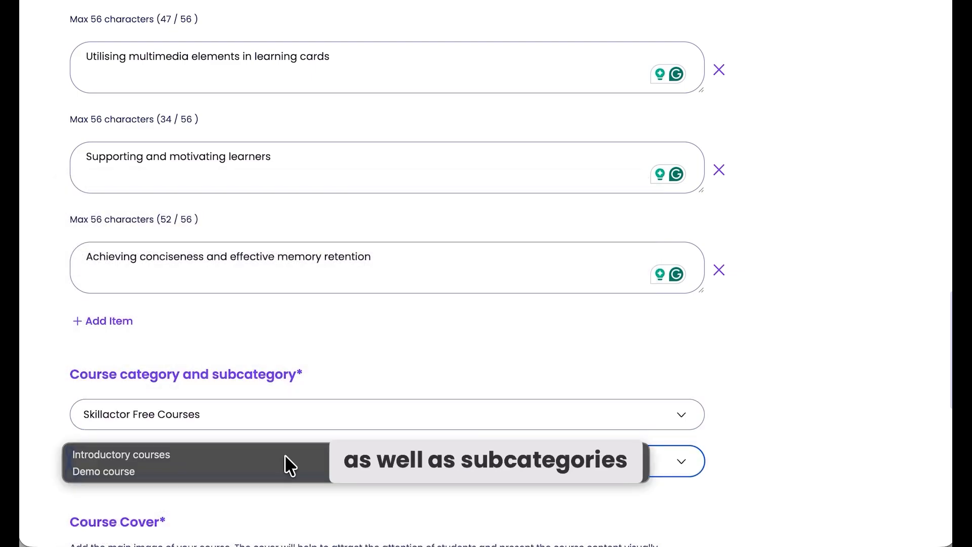
{"action": "left_click", "coordinate": [185, 453]}
Step: Upload 173227374151.jpg from the Skillactor pict folder as the course cover
{"action": "scroll", "coordinate": [62, 439], "scroll_direction": "down", "scroll_amount": 6}
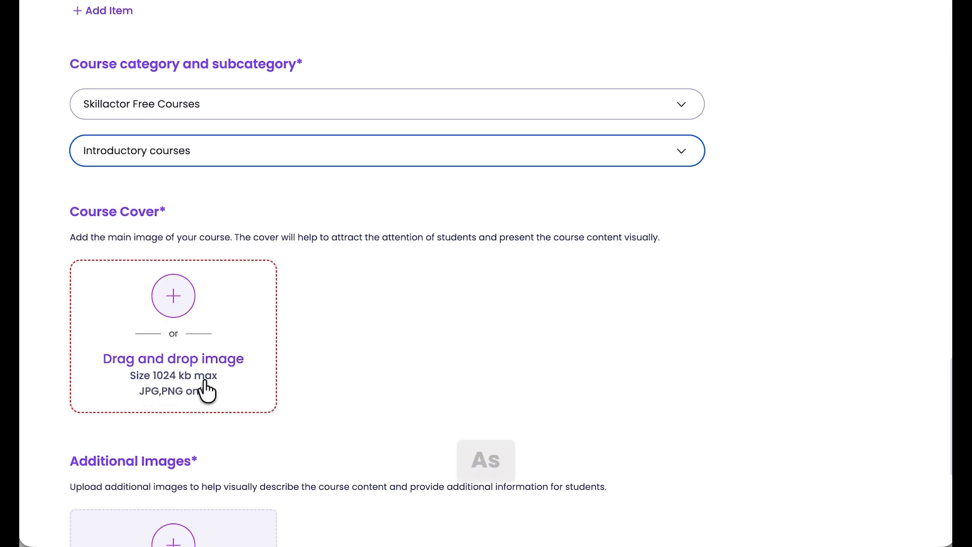
{"action": "left_click", "coordinate": [135, 416]}
{"action": "double_click", "coordinate": [360, 183]}
{"action": "scroll", "coordinate": [372, 363], "scroll_direction": "down", "scroll_amount": 1}
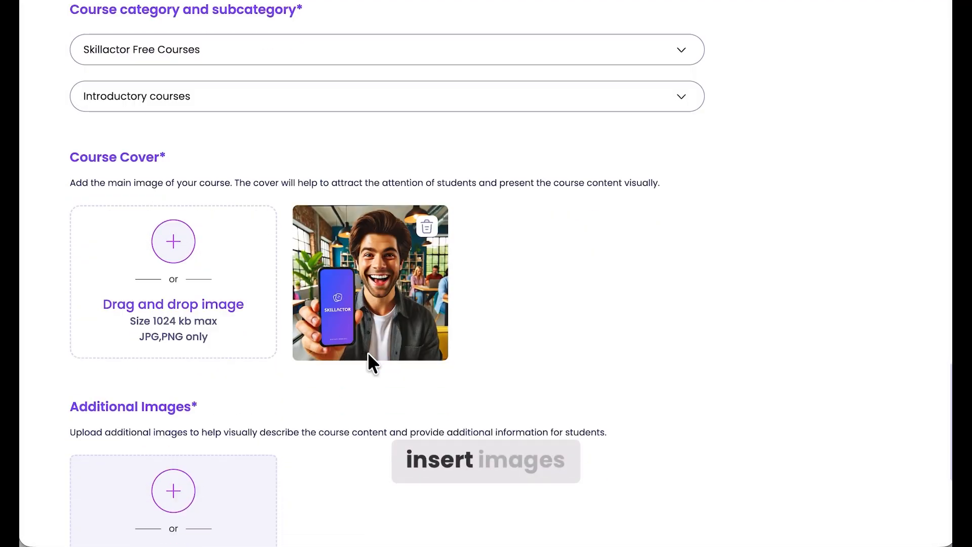
Step: Upload 171853709090.jpg, 171870061352.jpg and 171870061365.jpg from the Skillactor pict folder as the course's additional images
{"action": "scroll", "coordinate": [372, 363], "scroll_direction": "down", "scroll_amount": 2}
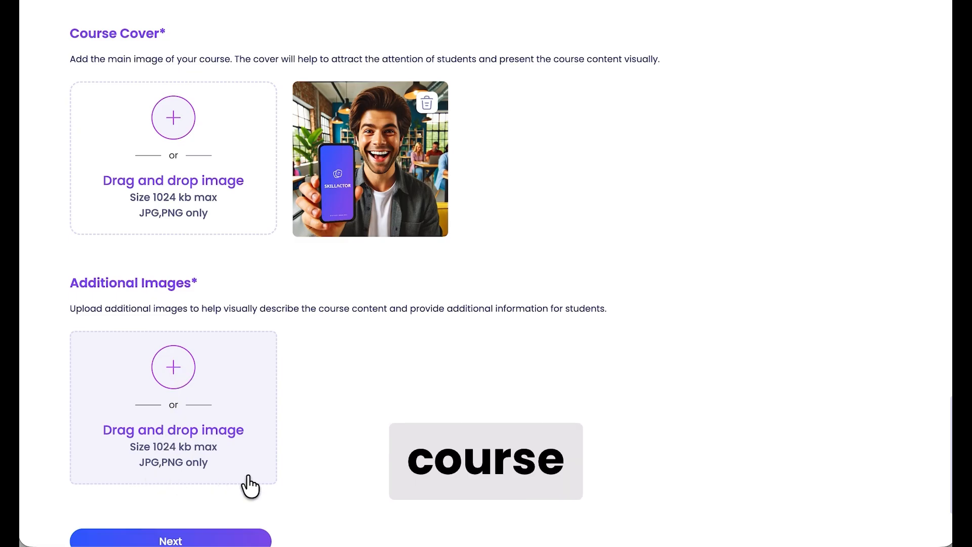
{"action": "left_click", "coordinate": [177, 370]}
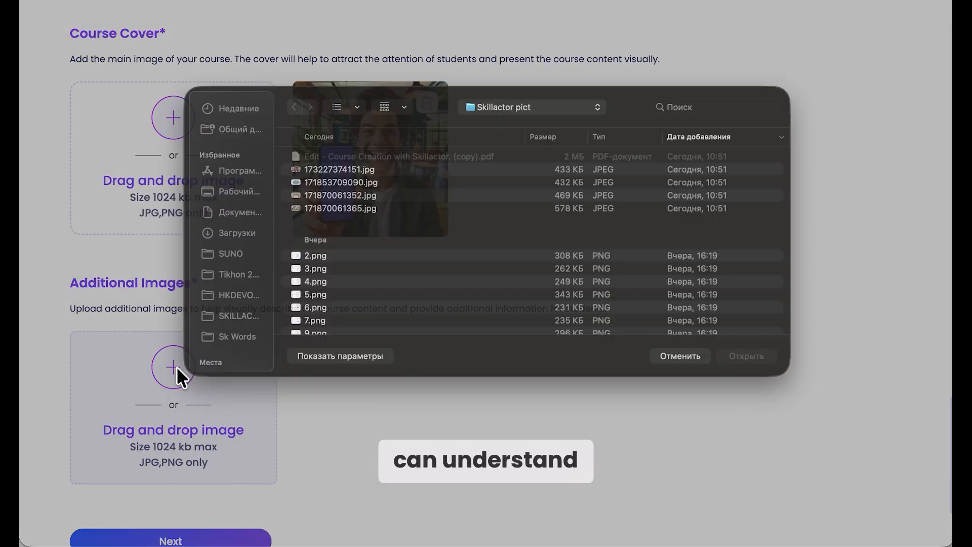
{"action": "left_click", "coordinate": [340, 195]}
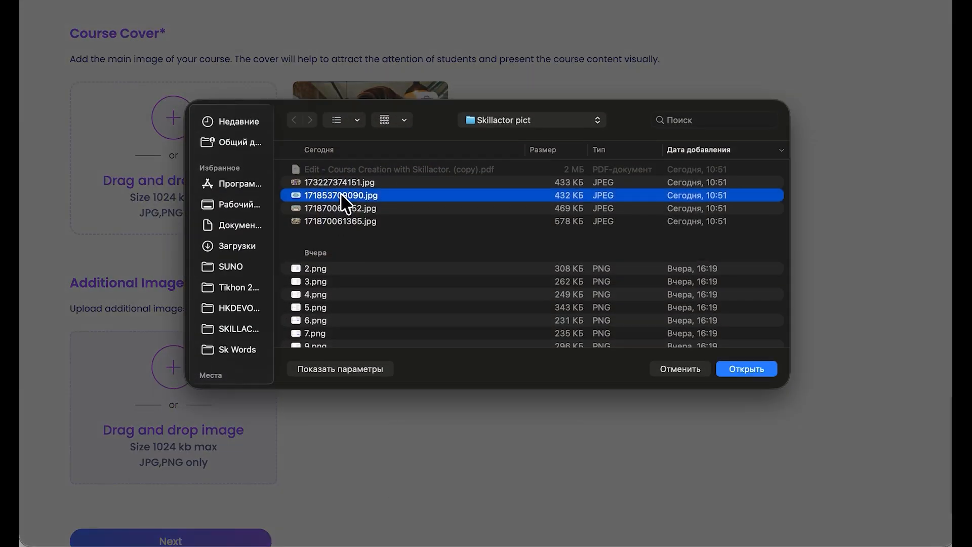
{"action": "double_click", "coordinate": [340, 195]}
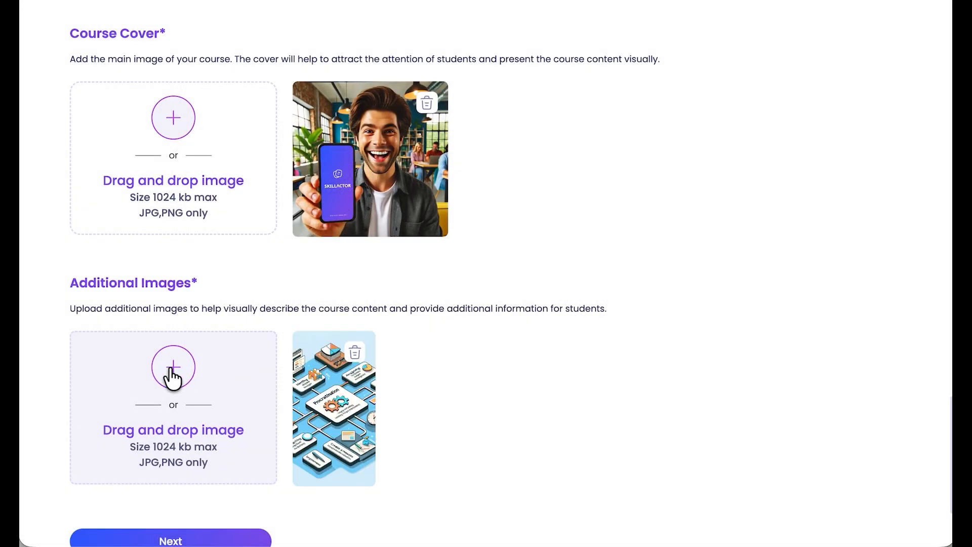
{"action": "left_click", "coordinate": [171, 369]}
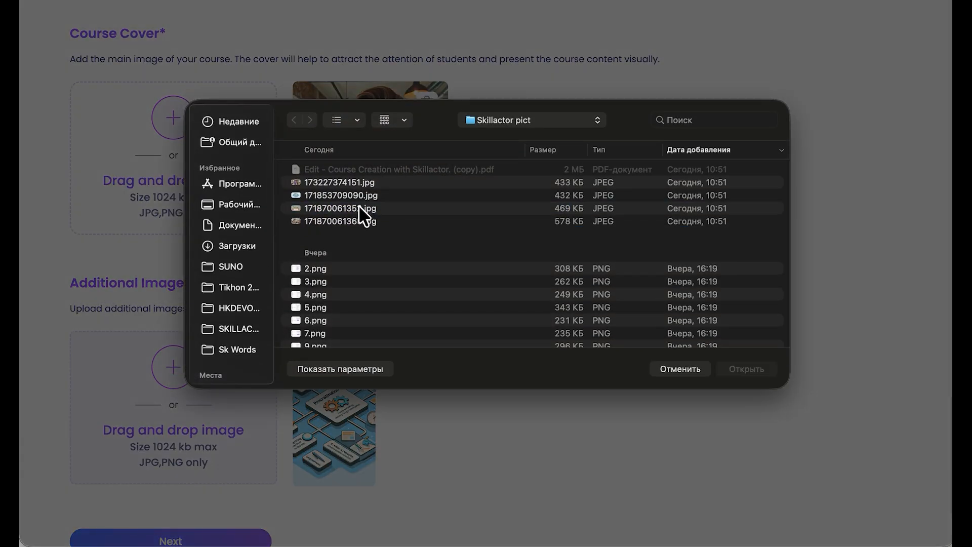
{"action": "left_click", "coordinate": [358, 207]}
{"action": "double_click", "coordinate": [359, 207]}
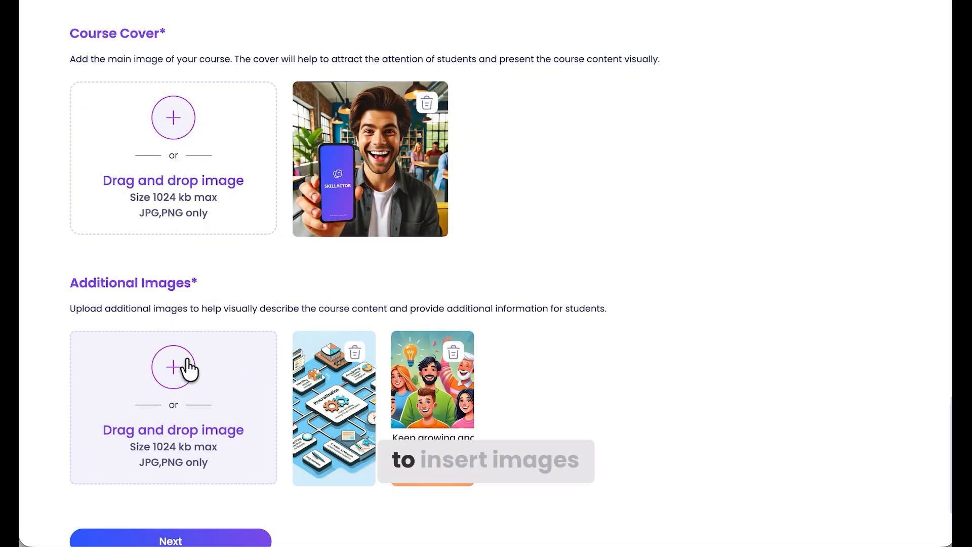
{"action": "left_click", "coordinate": [183, 366]}
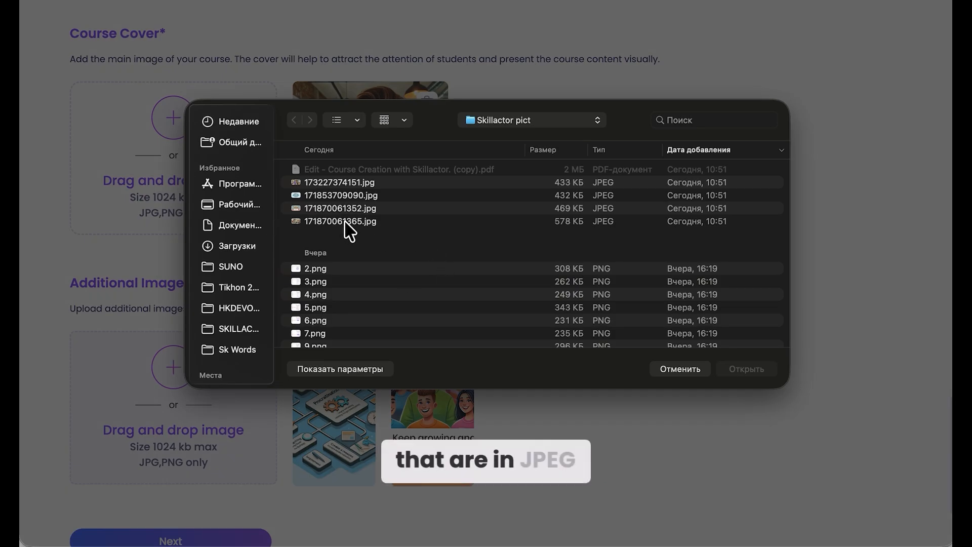
{"action": "left_click", "coordinate": [346, 222]}
{"action": "double_click", "coordinate": [345, 221]}
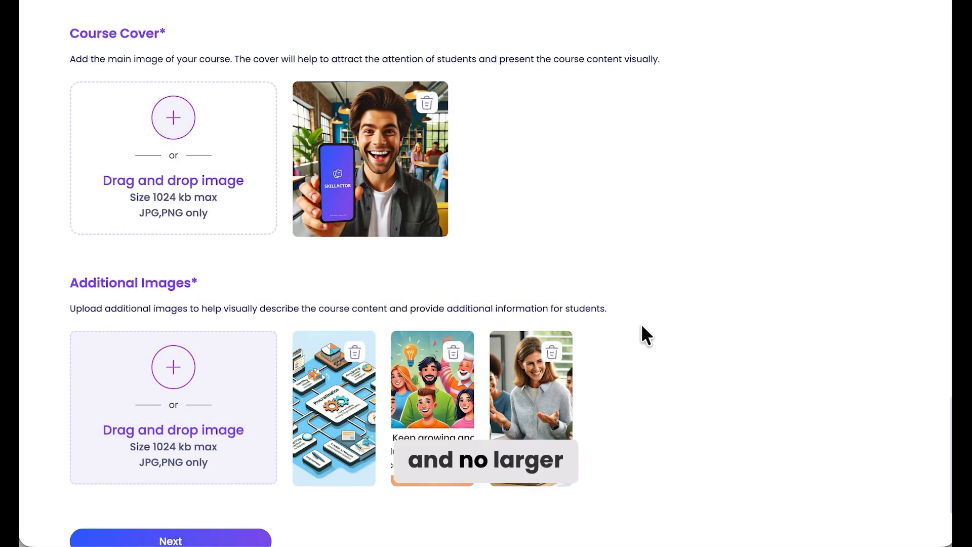
Step: Submit the course details and open a new lesson in the card editor
{"action": "scroll", "coordinate": [644, 335], "scroll_direction": "down", "scroll_amount": 1}
{"action": "scroll", "coordinate": [642, 334], "scroll_direction": "down", "scroll_amount": 5}
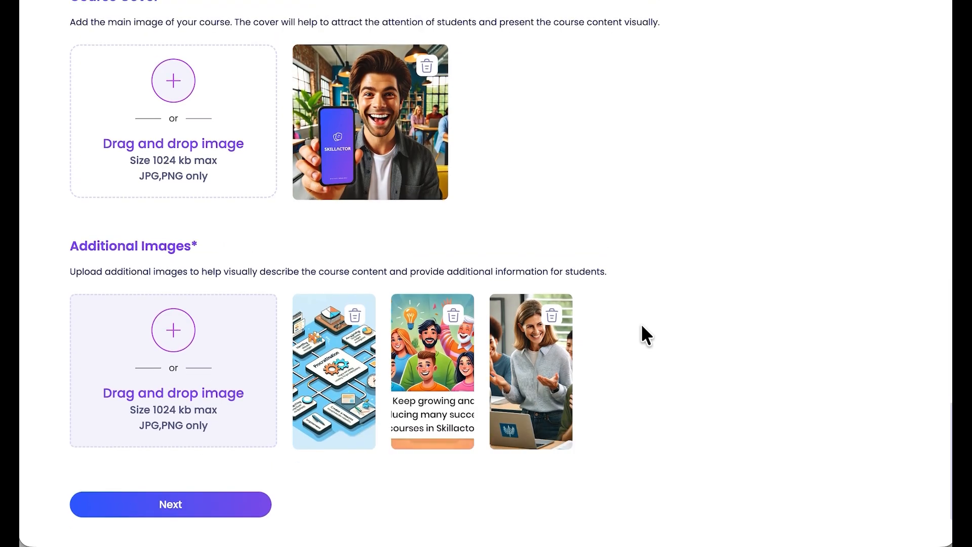
{"action": "left_click", "coordinate": [211, 390]}
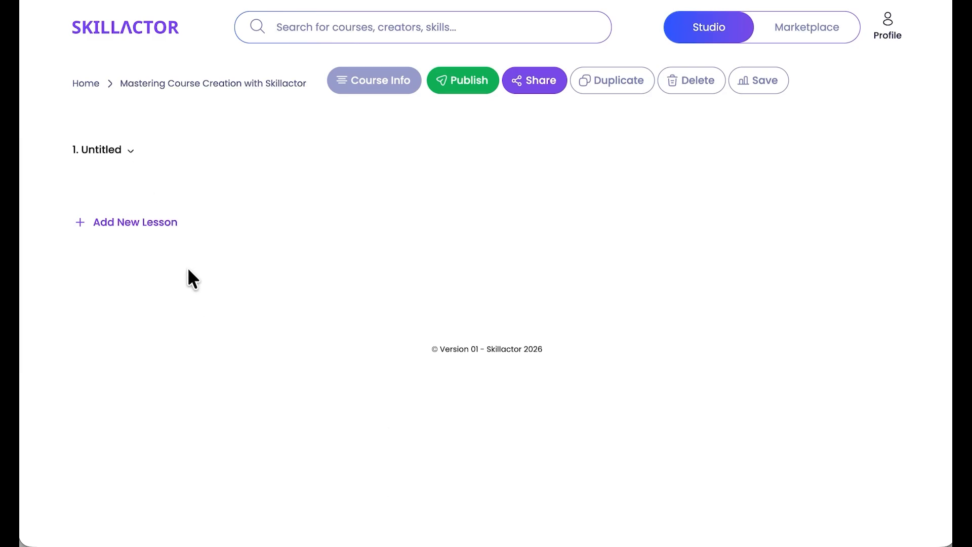
{"action": "left_click", "coordinate": [152, 223]}
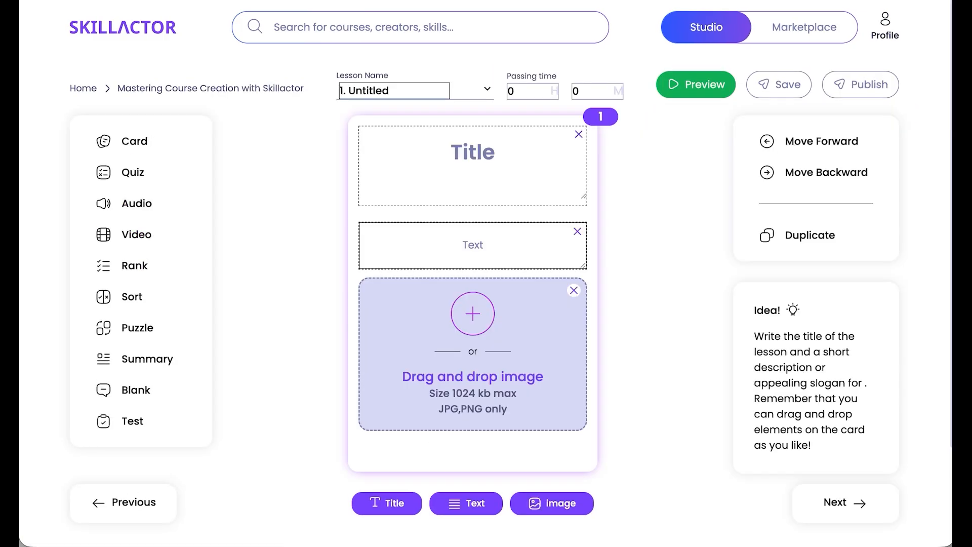
Step: Rename the untitled lesson as "Functions of Different Types of Cards", matching Lesson 4a in the outline
{"action": "left_click", "coordinate": [397, 86]}
{"action": "left_click", "coordinate": [396, 86]}
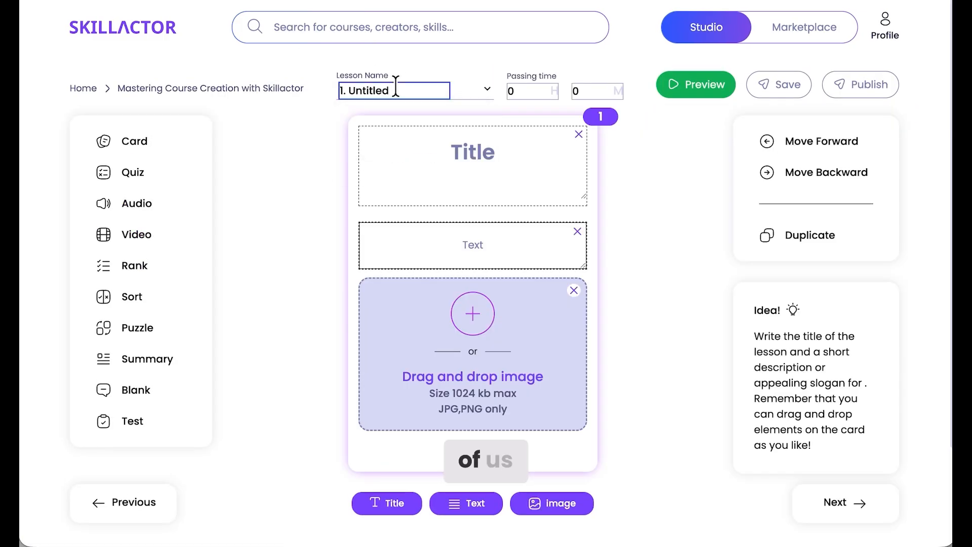
{"action": "left_click", "coordinate": [395, 86]}
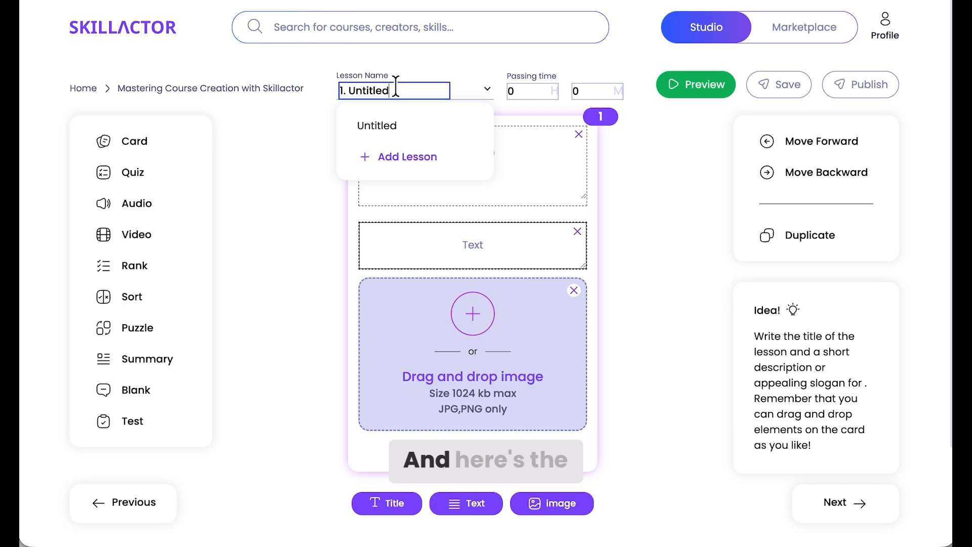
{"action": "key", "text": "BackSpace"}
{"action": "key", "text": "BackSpace"}
{"action": "key", "text": "BackSpace"}
{"action": "key", "text": "BackSpace"}
{"action": "key", "text": "BackSpace"}
{"action": "key", "text": "BackSpace"}
{"action": "key", "text": "BackSpace"}
{"action": "key", "text": "BackSpace"}
{"action": "type", "text": "Functions of Different Types of Cards"}
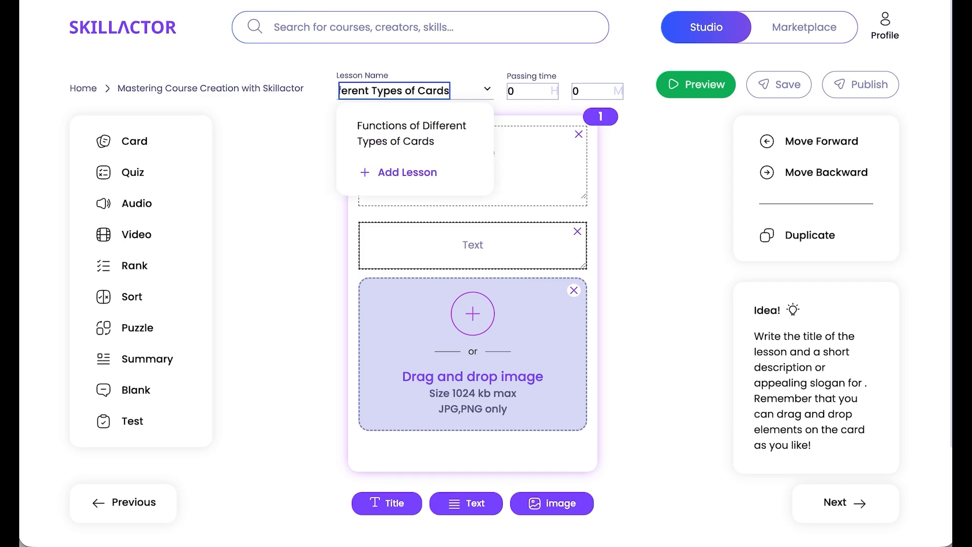
{"action": "mouse_move", "coordinate": [411, 128]}
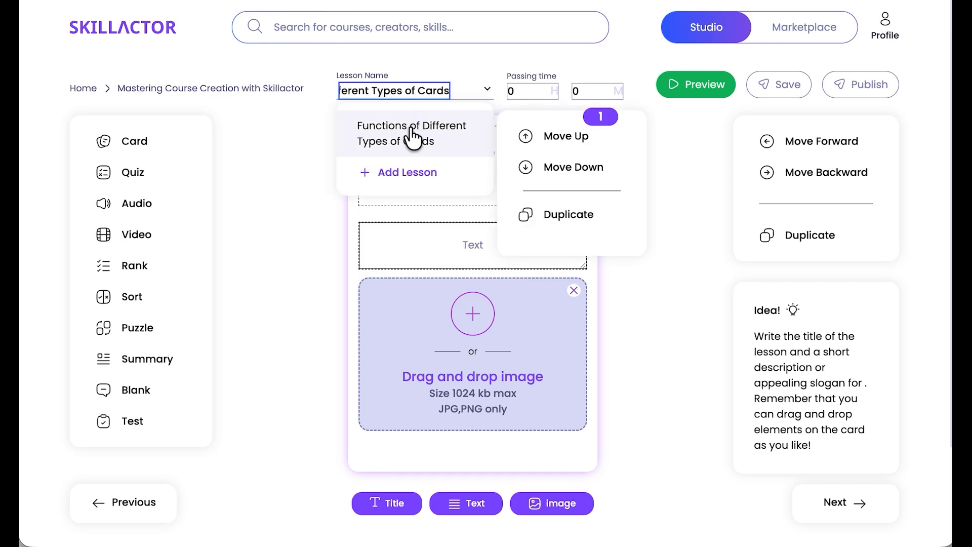
{"action": "left_click", "coordinate": [412, 130]}
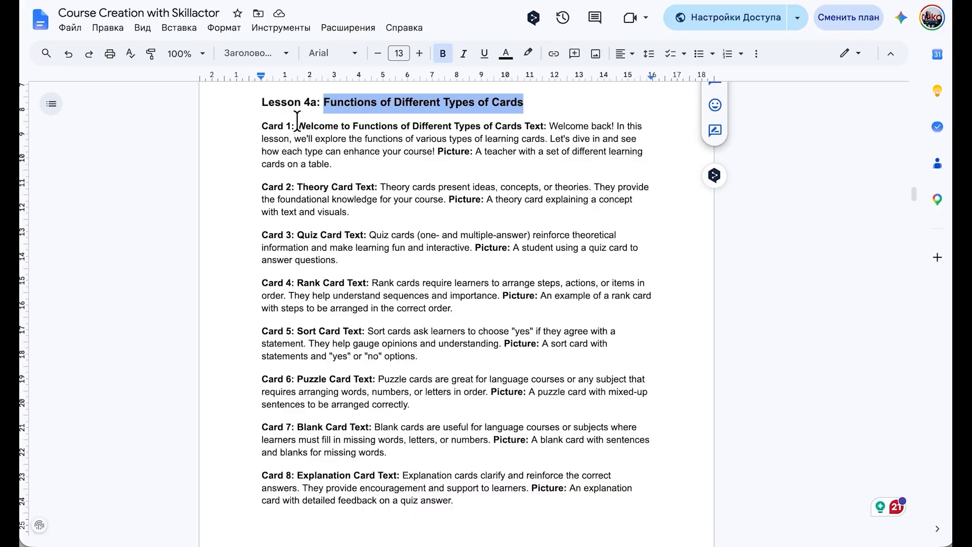
Step: Title the first card "Welcome to Functions of Different Types of Cards", copied from Card 1 of the Google Docs outline
{"action": "left_click_drag", "start_coordinate": [297, 126], "coordinate": [524, 127]}
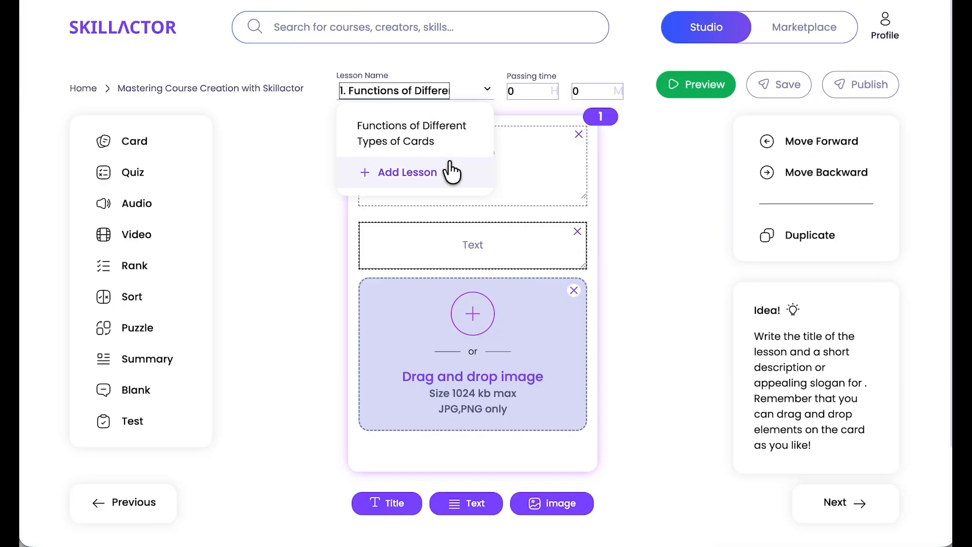
{"action": "left_click", "coordinate": [489, 92]}
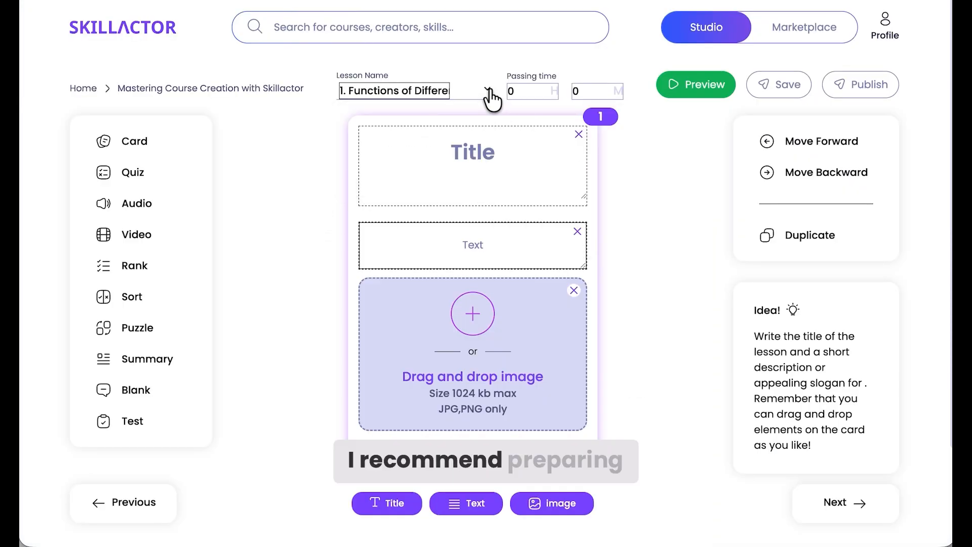
{"action": "left_click", "coordinate": [488, 172]}
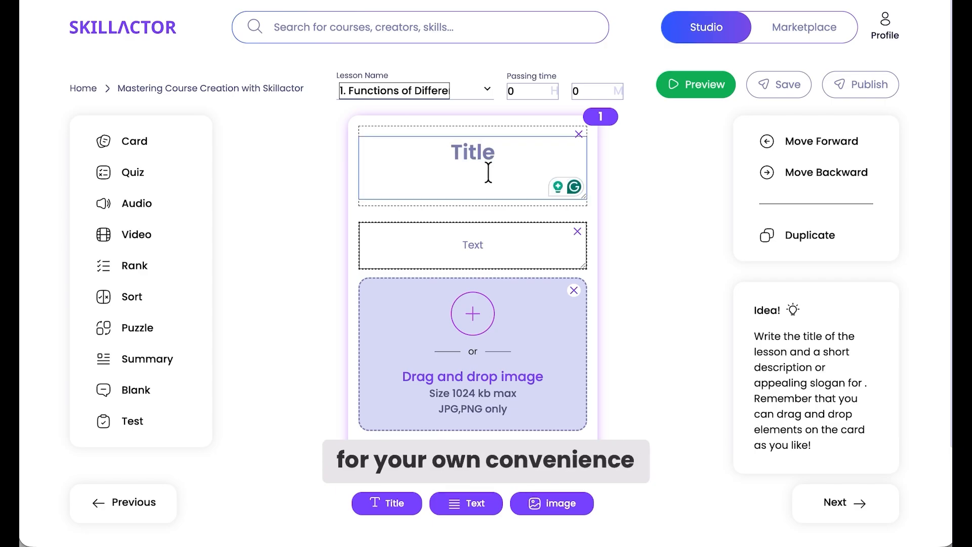
{"action": "type", "text": "Different Types of Cards"}
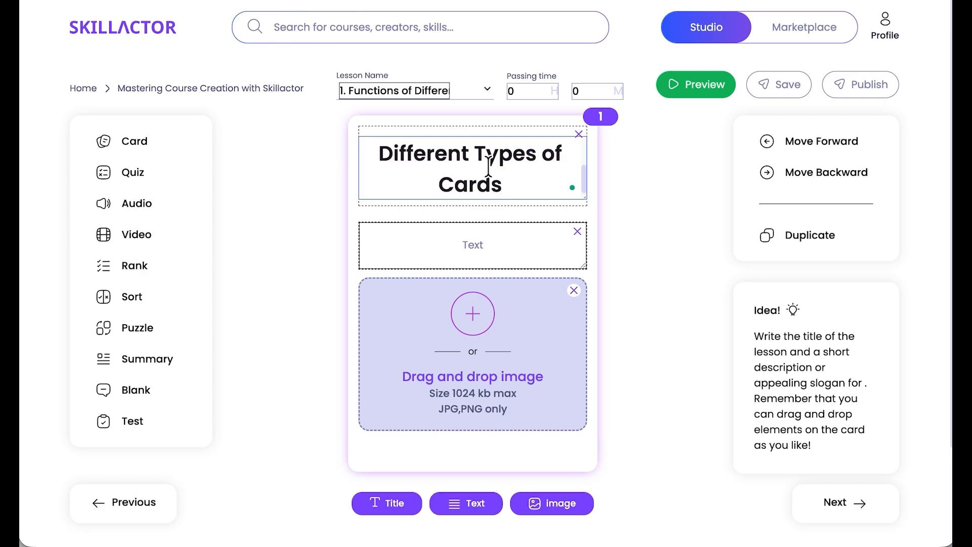
{"action": "scroll", "coordinate": [470, 172], "scroll_direction": "up", "scroll_amount": 2}
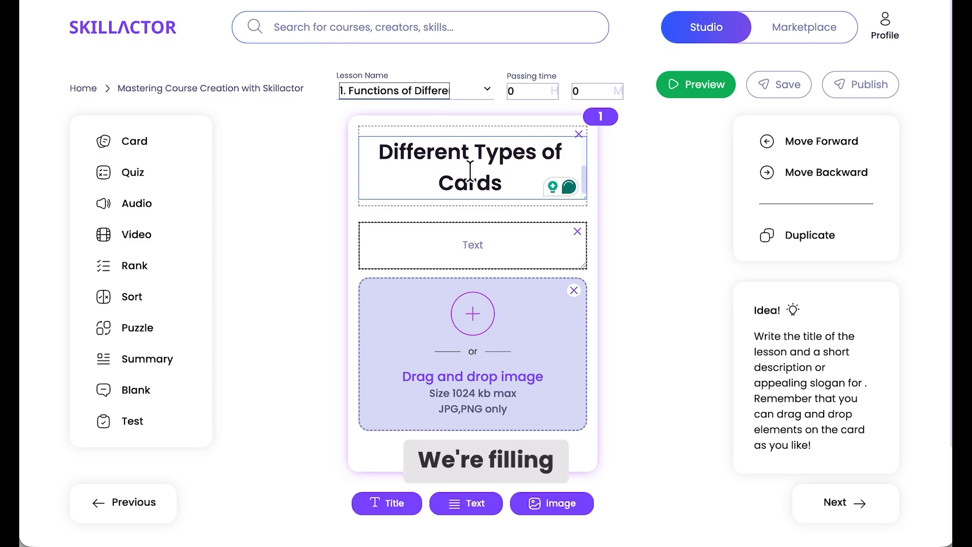
{"action": "scroll", "coordinate": [471, 172], "scroll_direction": "down", "scroll_amount": 2}
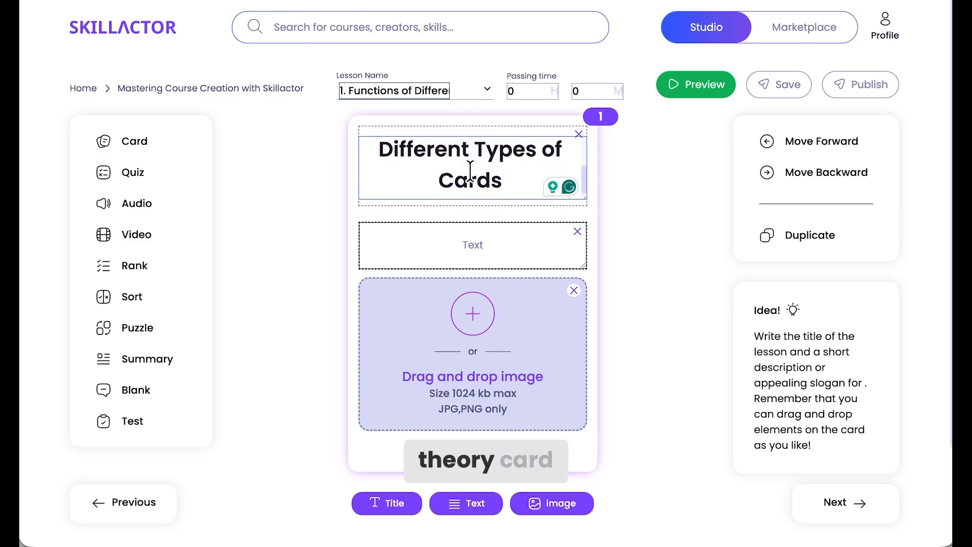
Step: Paste the outline's Card 1 welcome text into the first card's body and add 1.jpg as its picture
{"action": "left_click", "coordinate": [471, 240]}
{"action": "key", "text": "ctrl+v"}
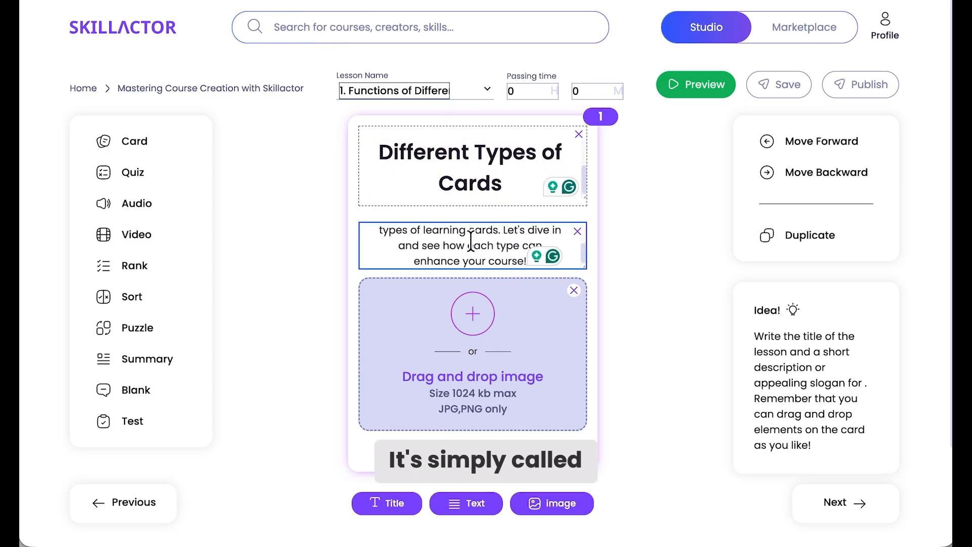
{"action": "left_click", "coordinate": [481, 311]}
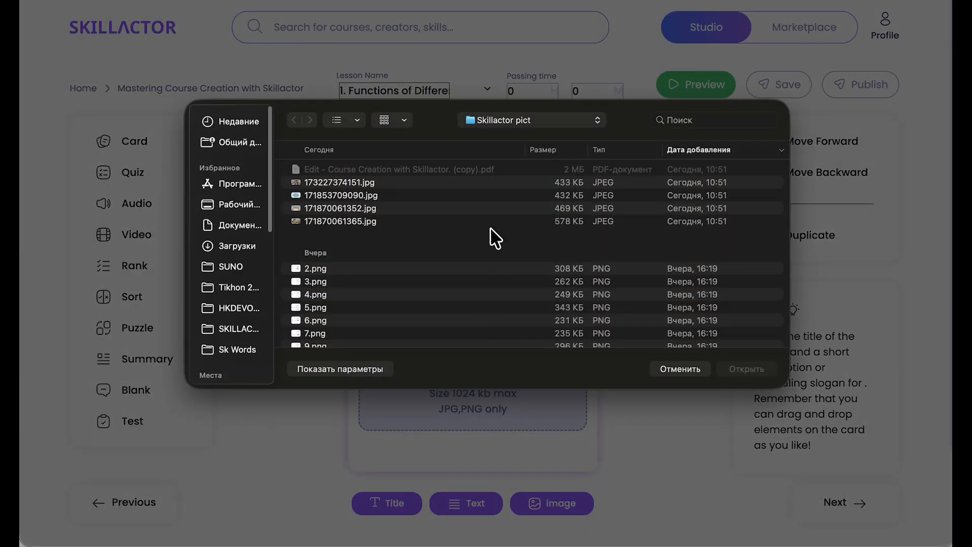
{"action": "scroll", "coordinate": [362, 314], "scroll_direction": "down", "scroll_amount": 3}
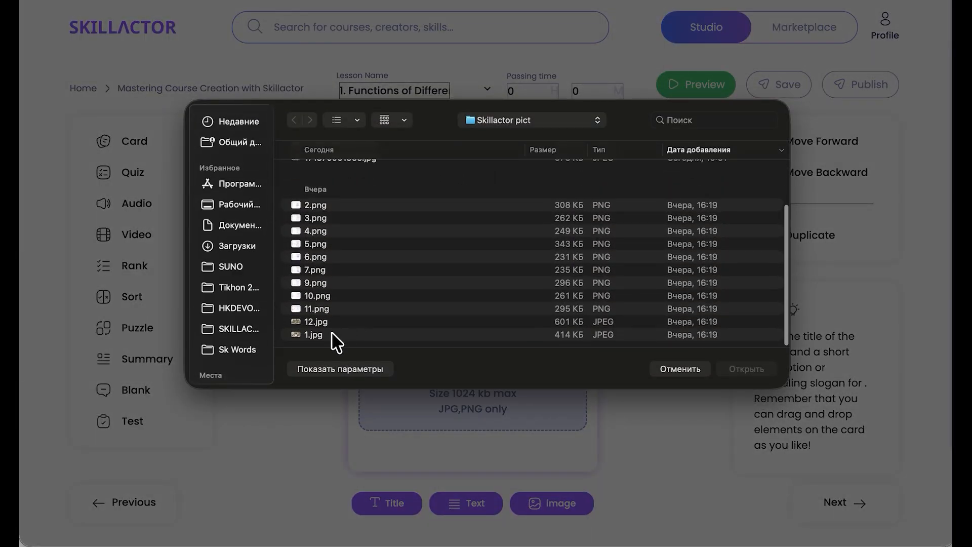
{"action": "double_click", "coordinate": [314, 335]}
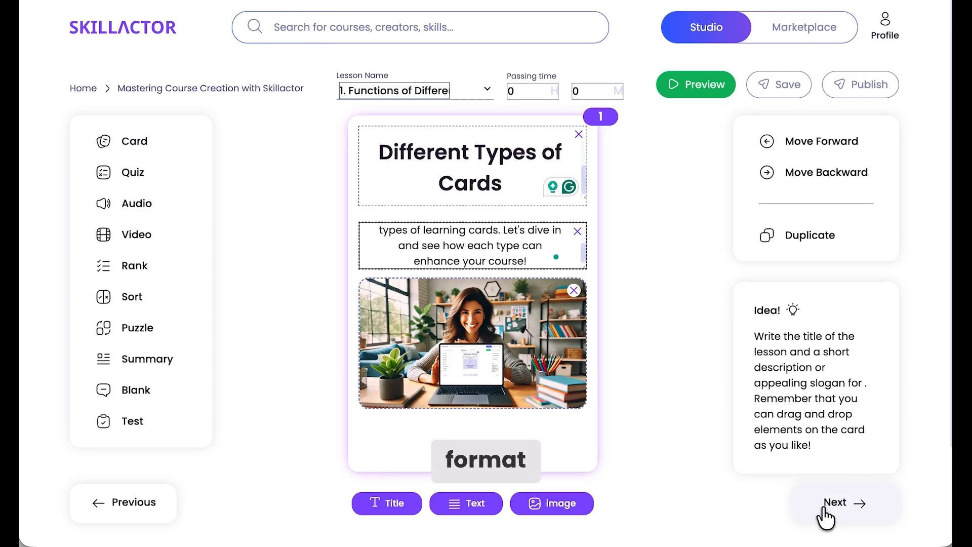
Step: Add a second card titled "Theory Card" and paste the outline's Card 2 text about theory cards into its body
{"action": "left_click", "coordinate": [126, 137]}
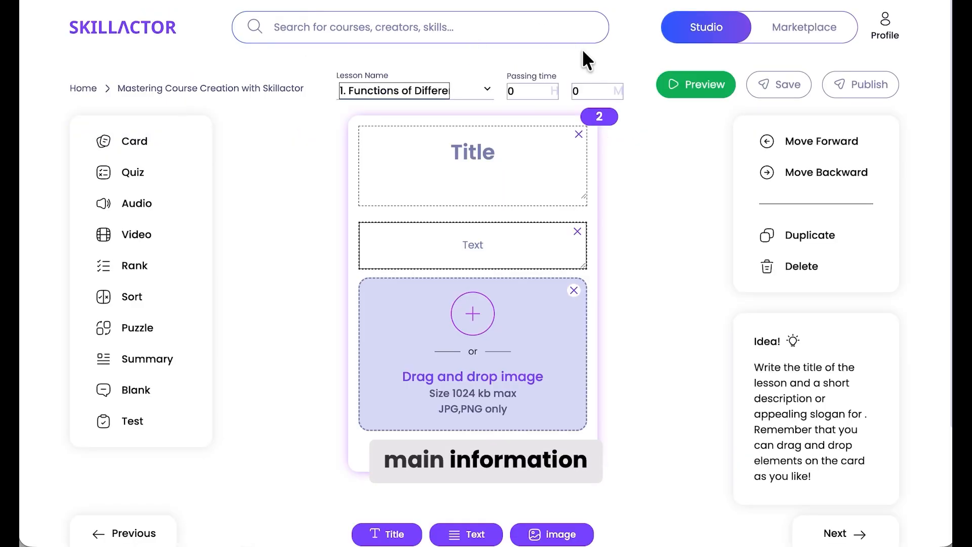
{"action": "left_click", "coordinate": [468, 170]}
{"action": "type", "text": "Theory Card"}
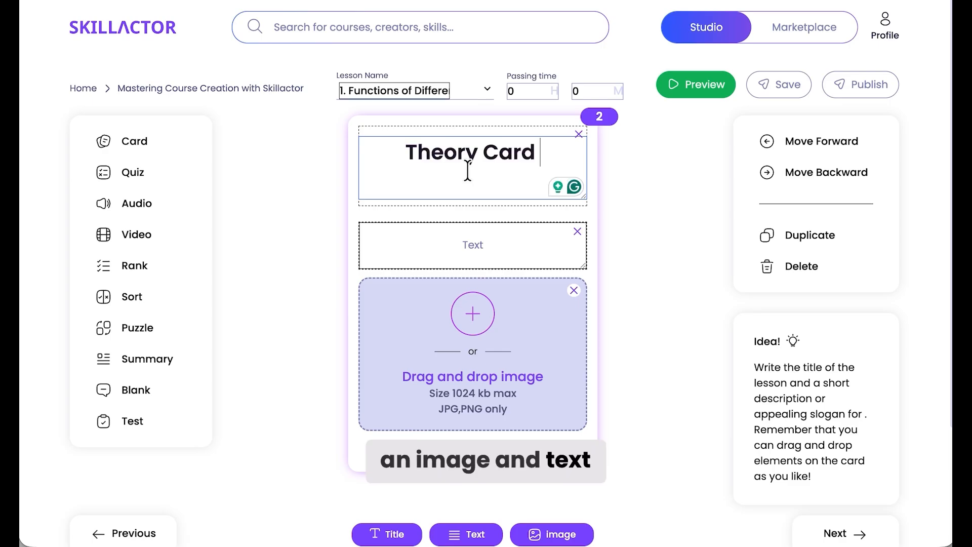
{"action": "left_click", "coordinate": [496, 250]}
{"action": "key", "text": "ctrl+v"}
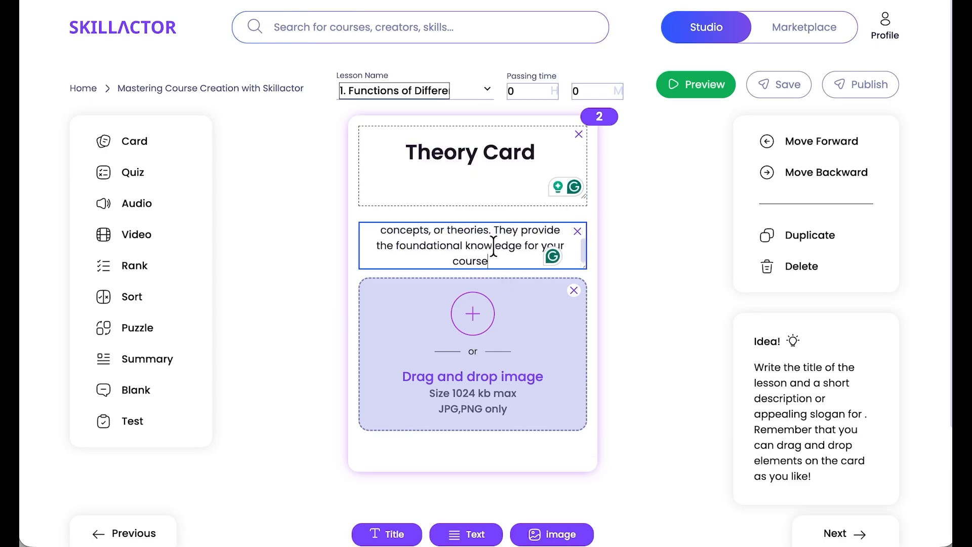
Step: Add 2.png from the Skillactor pict folder as the Theory Card's picture
{"action": "left_click", "coordinate": [473, 314]}
{"action": "left_click", "coordinate": [322, 268]}
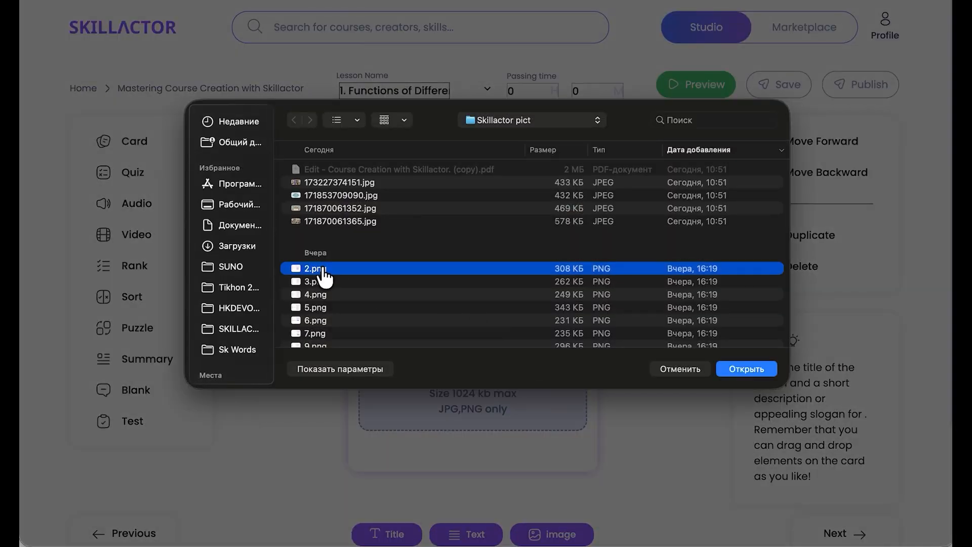
{"action": "double_click", "coordinate": [323, 271]}
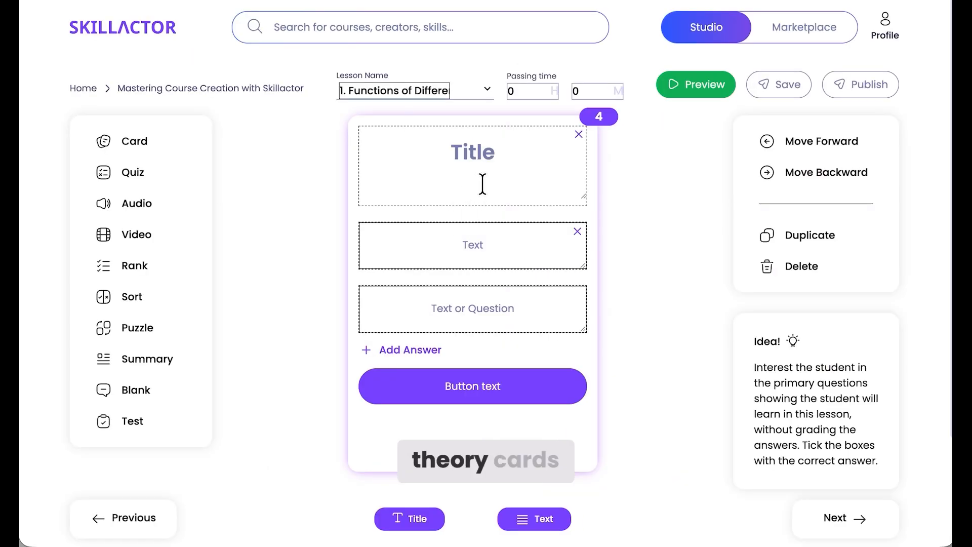
Step: Title the quiz card "Quiz Cards example", with the text "For instance, a quiz card might ask:" and question "What is a key benefit of microlearning?"
{"action": "left_click", "coordinate": [482, 183]}
{"action": "type", "text": "Quiz Cards example"}
{"action": "left_click", "coordinate": [470, 254]}
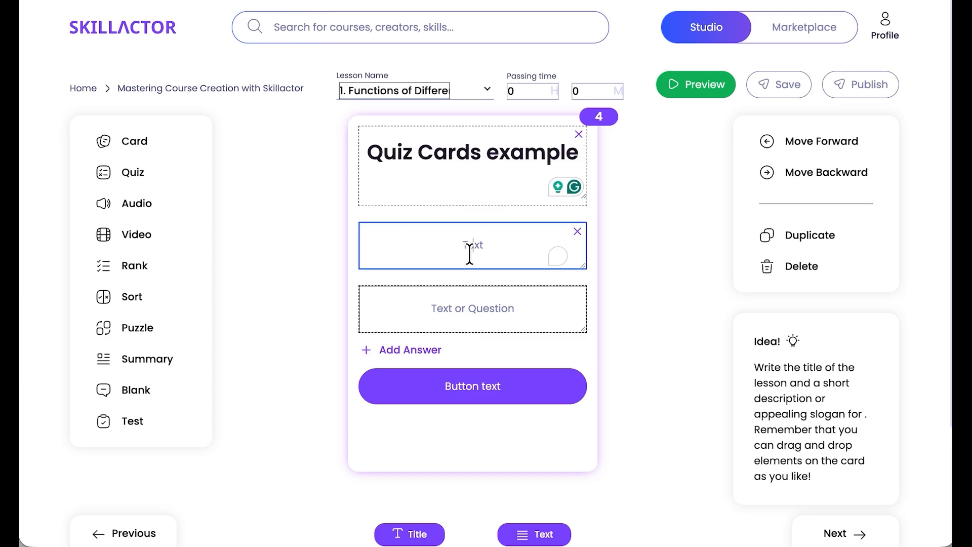
{"action": "type", "text": "For instance, a quiz card might ask:"}
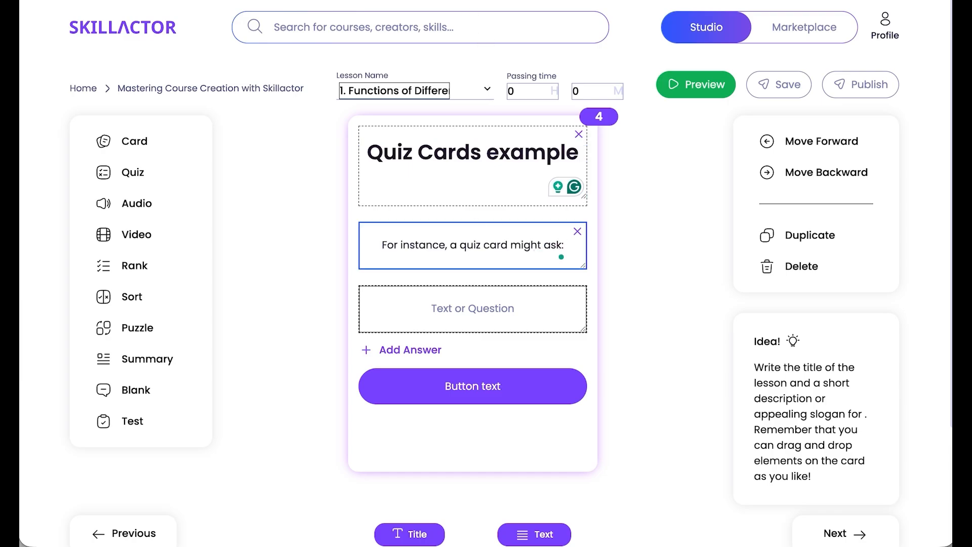
{"action": "left_click", "coordinate": [442, 311]}
{"action": "type", "text": "\"What is a key benefit of microlearning?\""}
Step: Add three answers to the quiz card: "increased engagement", "improved retention" and "more studying time"
{"action": "left_click", "coordinate": [436, 349]}
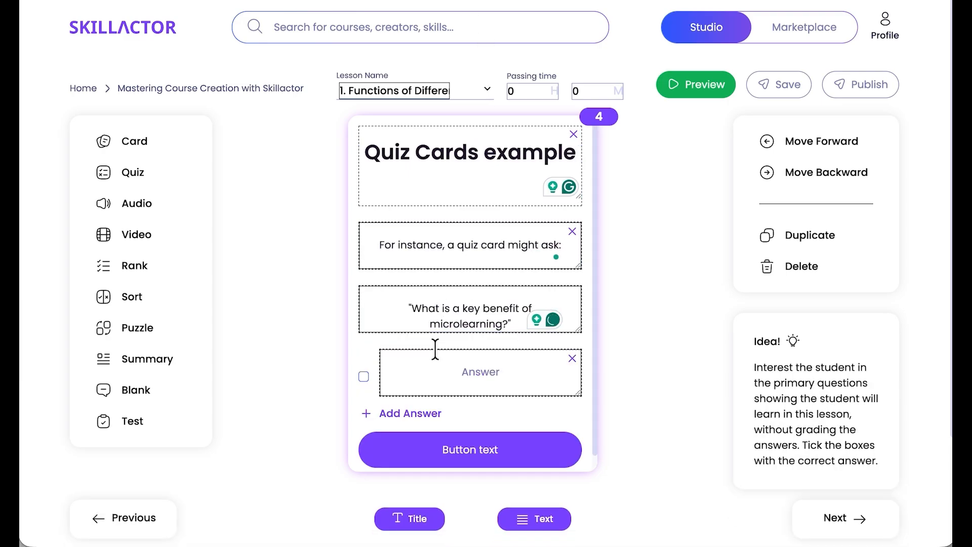
{"action": "left_click", "coordinate": [461, 375]}
{"action": "type", "text": "increased engagement"}
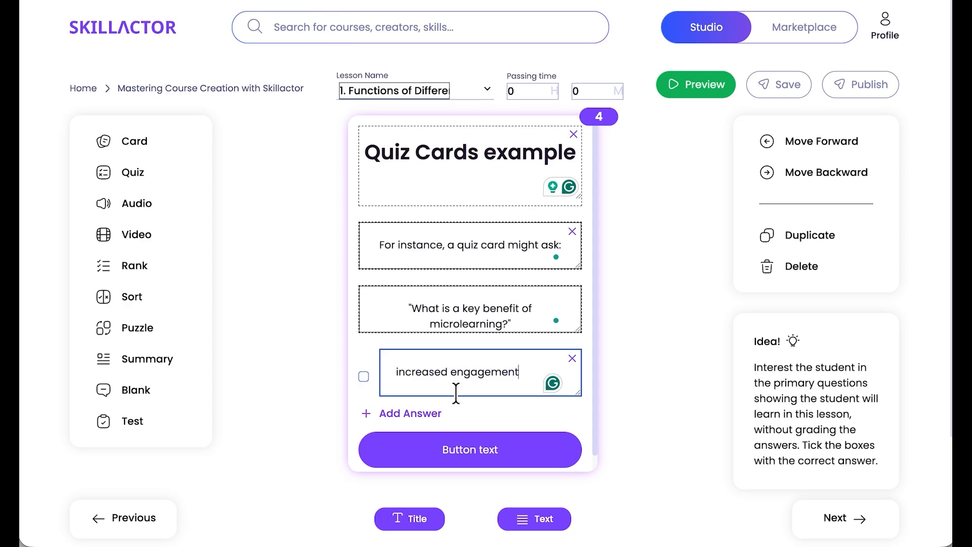
{"action": "left_click", "coordinate": [433, 412]}
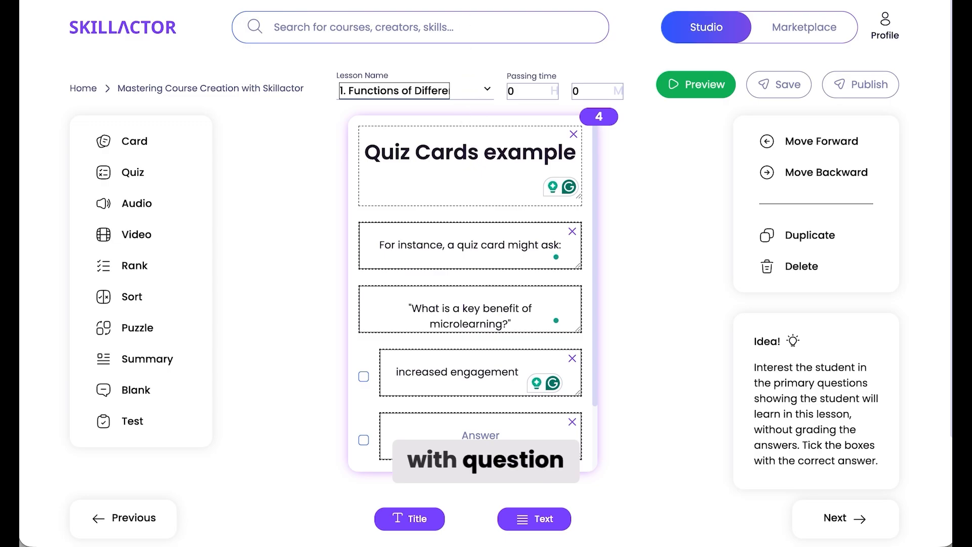
{"action": "left_click", "coordinate": [439, 430]}
{"action": "type", "text": "improved retention"}
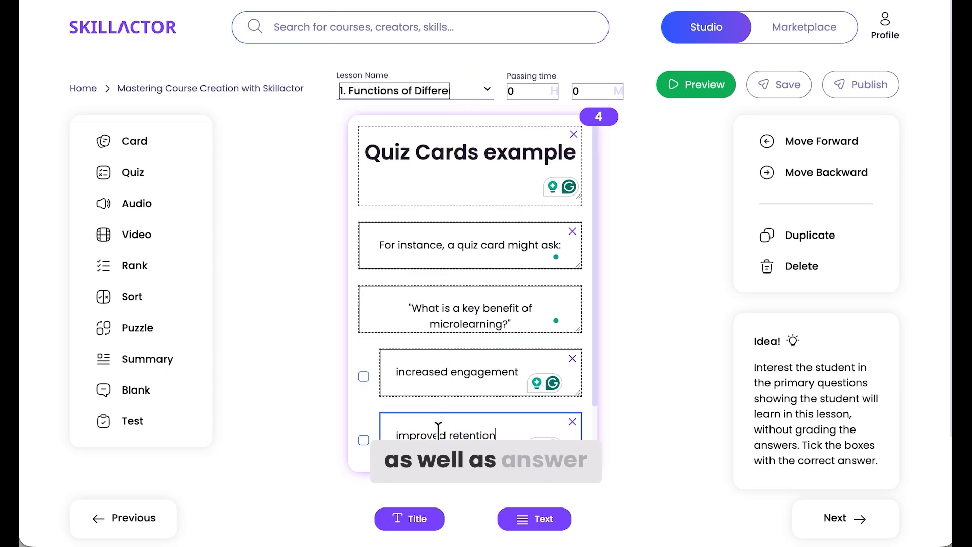
{"action": "scroll", "coordinate": [429, 405], "scroll_direction": "down", "scroll_amount": 2}
{"action": "left_click", "coordinate": [423, 400]}
{"action": "left_click", "coordinate": [438, 425]}
{"action": "type", "text": "more studying time"}
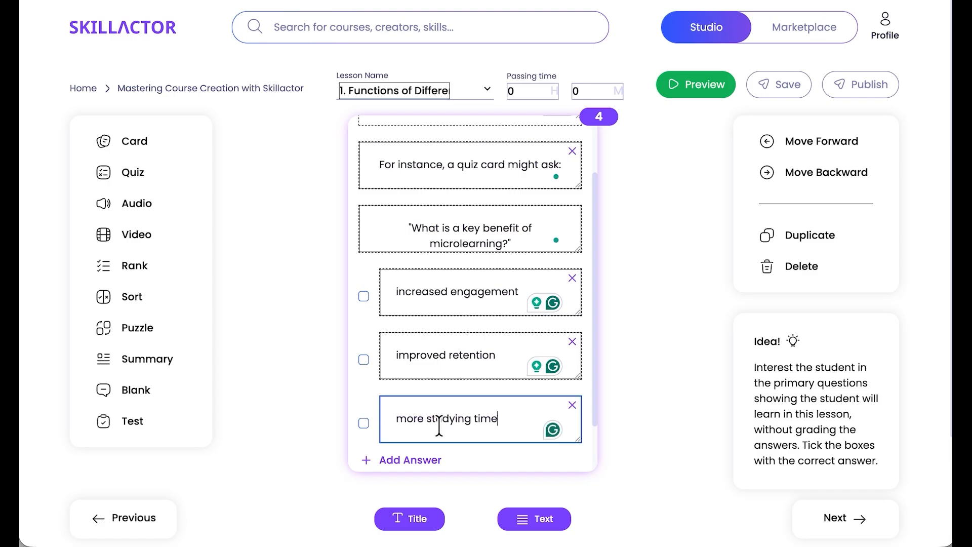
Step: Mark "increased engagement" and "improved retention" as the correct answers and set the quiz card's button text to "Next"
{"action": "left_click", "coordinate": [364, 296]}
{"action": "left_click", "coordinate": [363, 360]}
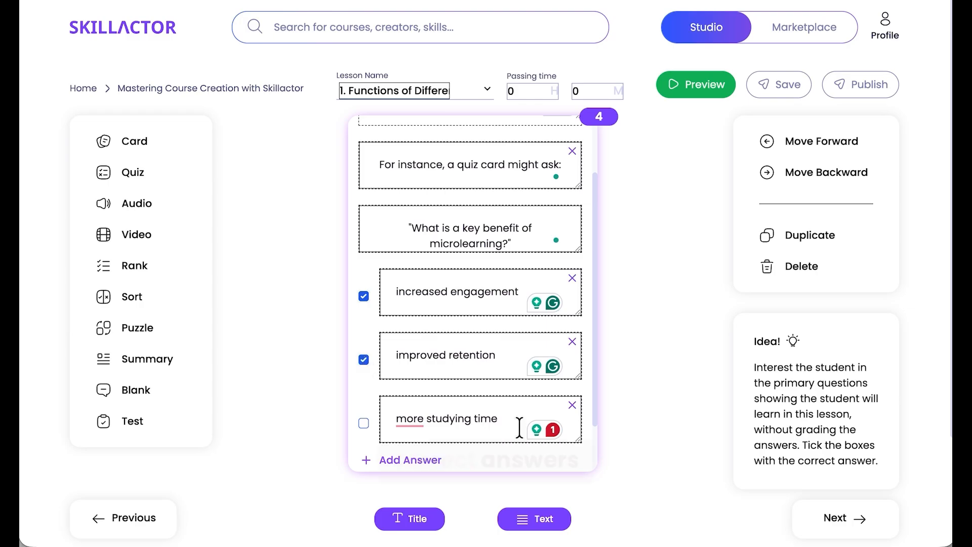
{"action": "scroll", "coordinate": [501, 423], "scroll_direction": "down", "scroll_amount": 2}
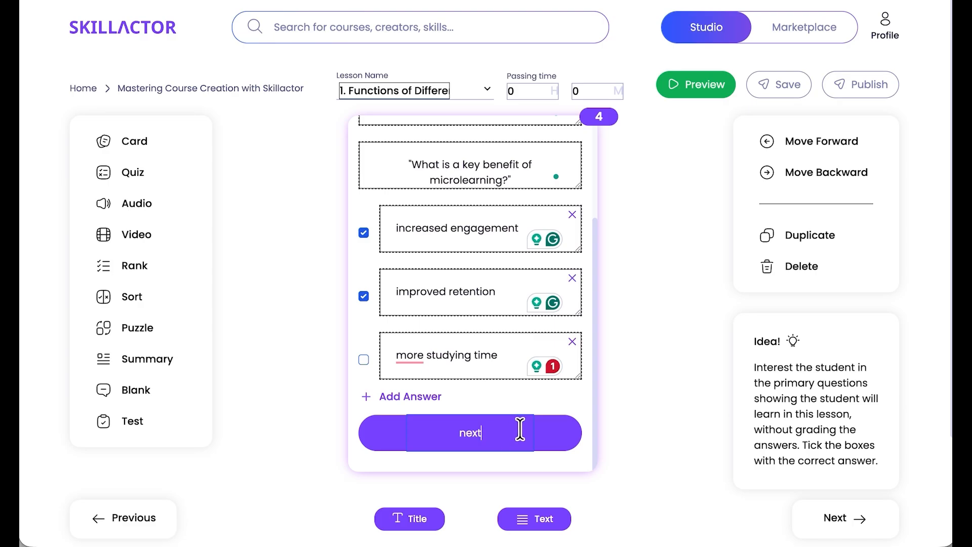
{"action": "left_click", "coordinate": [466, 429]}
{"action": "key", "text": "BackSpace"}
{"action": "type", "text": "N"}
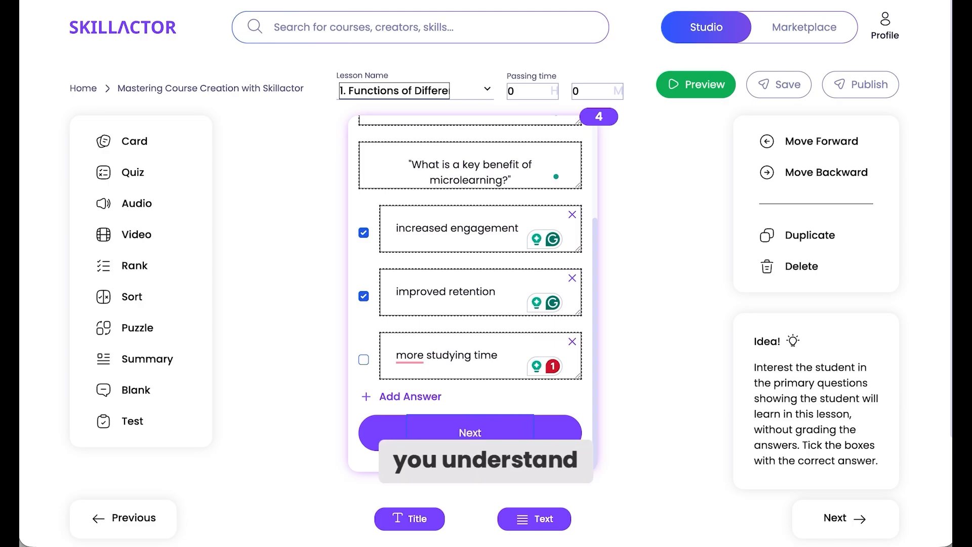
Step: Set the lesson's passing time to 6 minutes
{"action": "scroll", "coordinate": [487, 349], "scroll_direction": "up", "scroll_amount": 3}
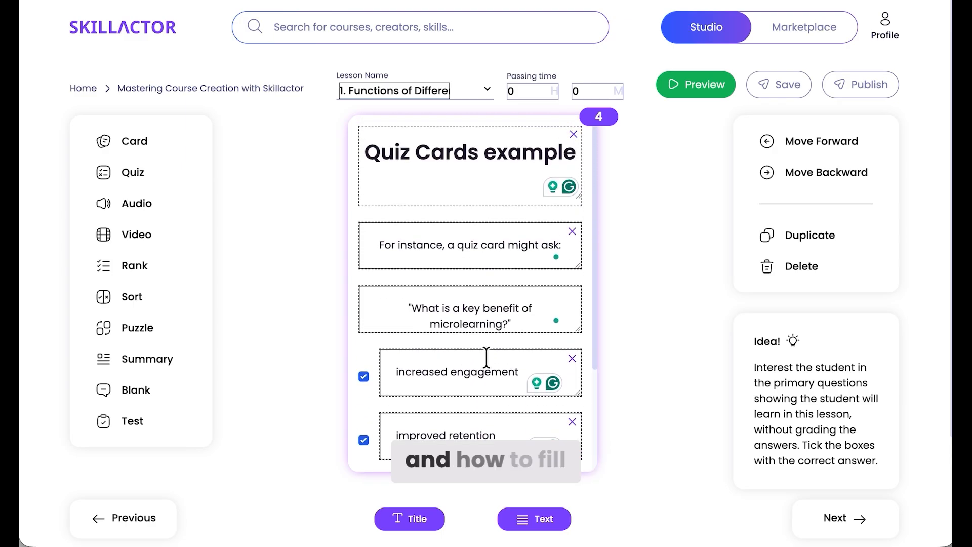
{"action": "scroll", "coordinate": [487, 357], "scroll_direction": "up", "scroll_amount": 1}
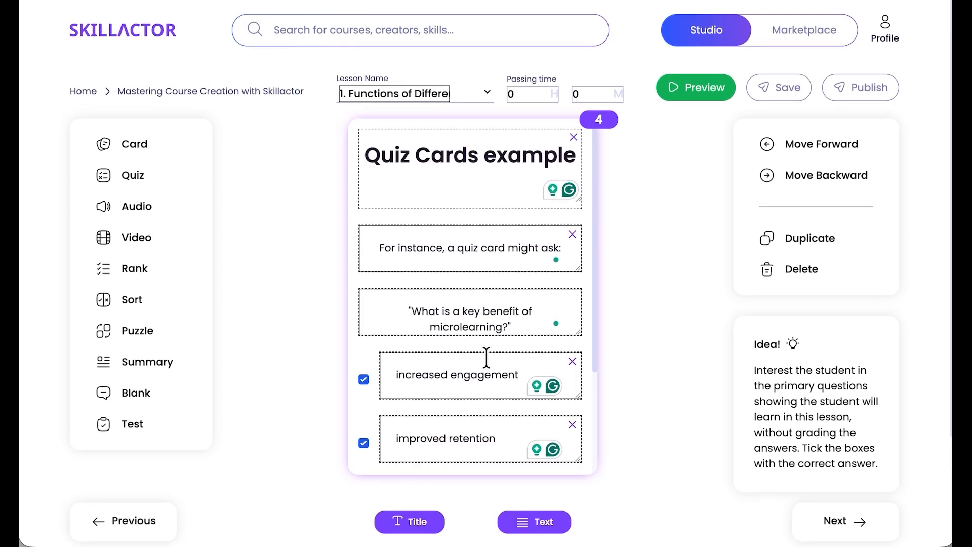
{"action": "scroll", "coordinate": [486, 357], "scroll_direction": "down", "scroll_amount": 3}
{"action": "scroll", "coordinate": [486, 357], "scroll_direction": "up", "scroll_amount": 3}
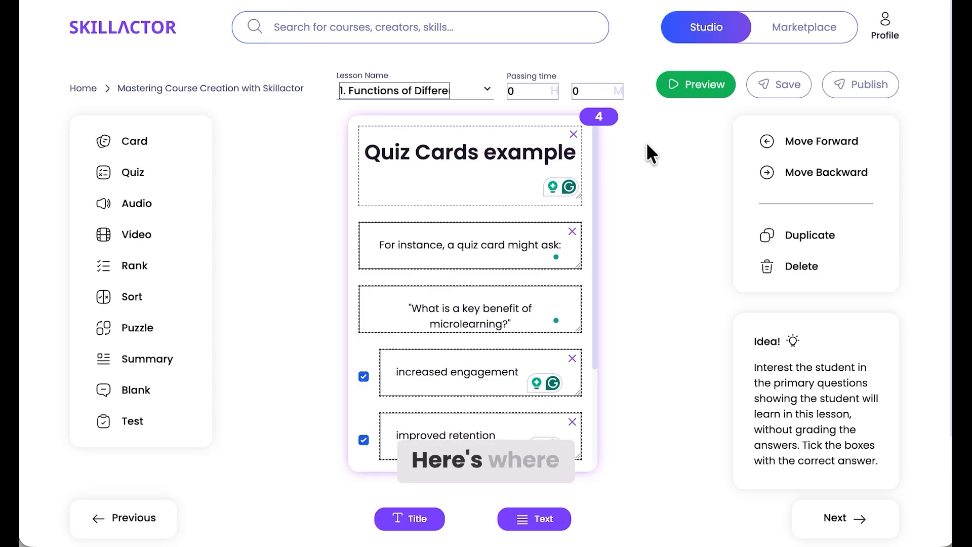
{"action": "left_click", "coordinate": [579, 91]}
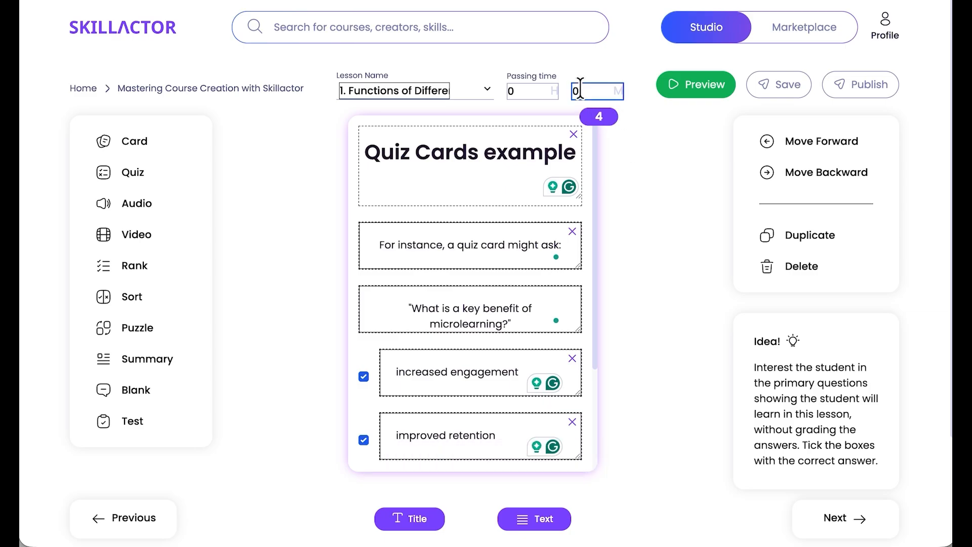
{"action": "type", "text": "6"}
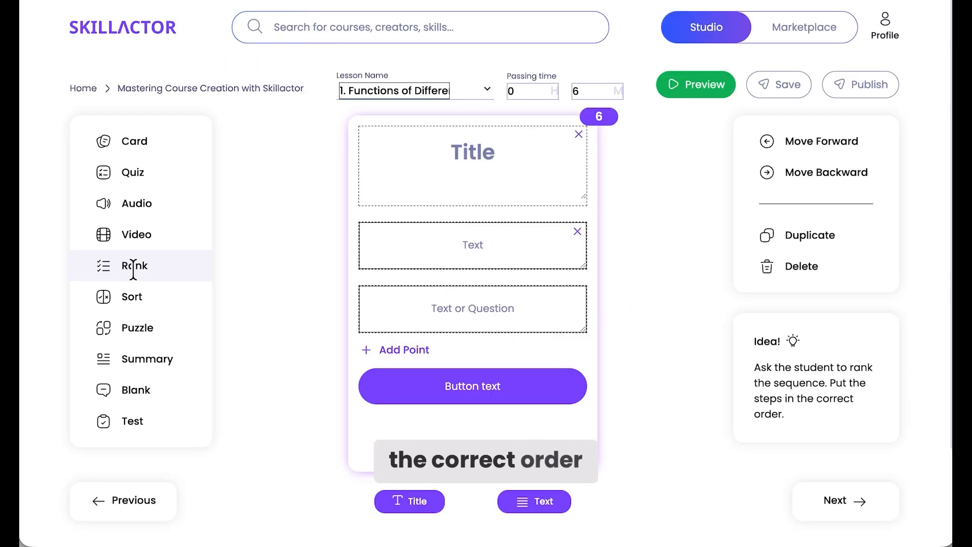
Step: Title the rank card "Rank Card Example" and enter "Rank the steps to create an engaging learning card" as its text
{"action": "left_click", "coordinate": [508, 148]}
{"action": "type", "text": "Rank Card Example"}
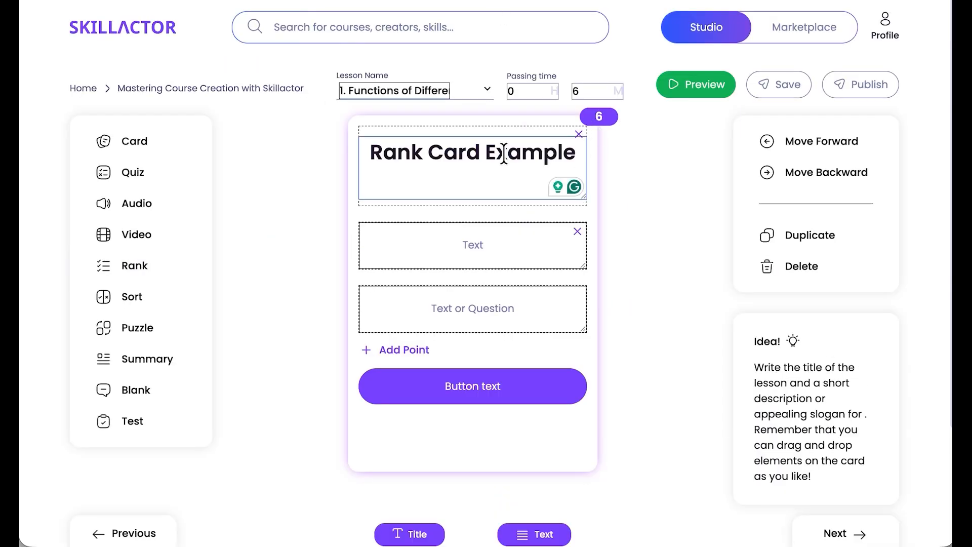
{"action": "left_click", "coordinate": [459, 245]}
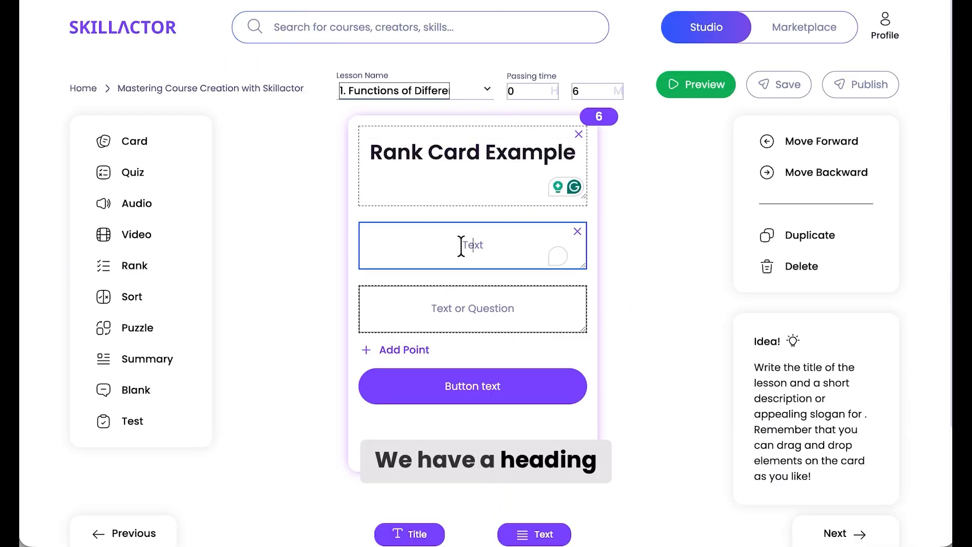
{"action": "type", "text": "\"Rank the steps to create an engaging learning card"}
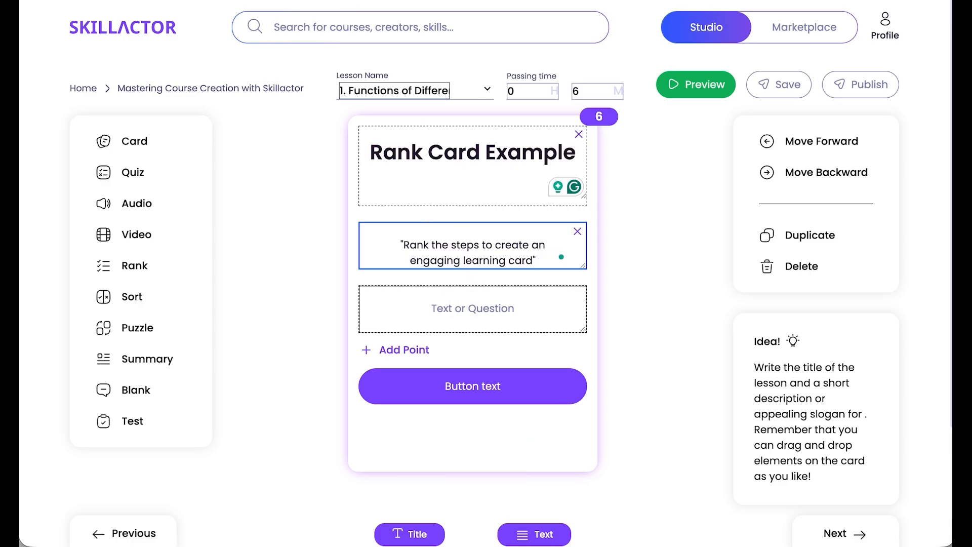
Step: Add a first ranking point reading "choosing a topic" to the rank card
{"action": "left_click", "coordinate": [423, 349]}
{"action": "left_click", "coordinate": [466, 384]}
{"action": "type", "text": "choosing a topic"}
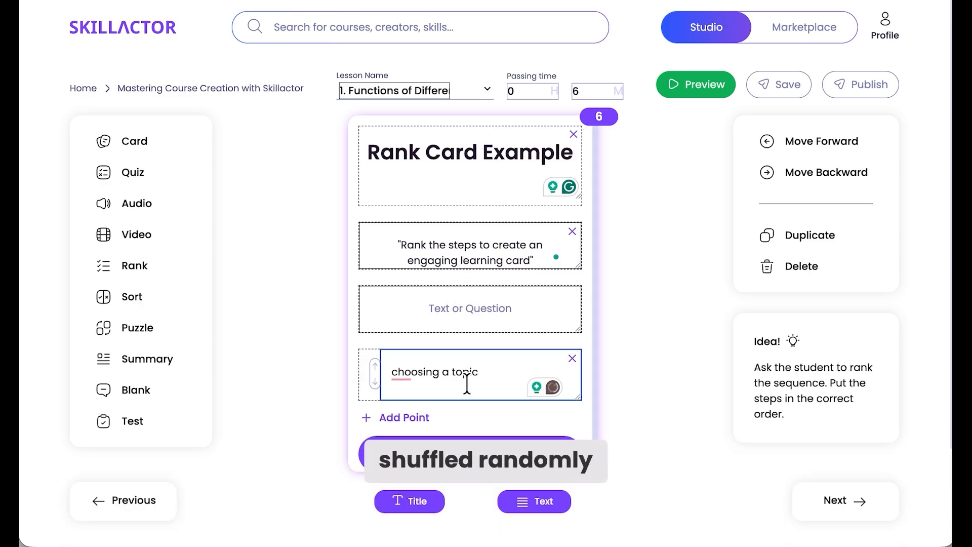
Step: Copy the rank card's instruction text into its question field and remove the original text element
{"action": "triple_click", "coordinate": [532, 253]}
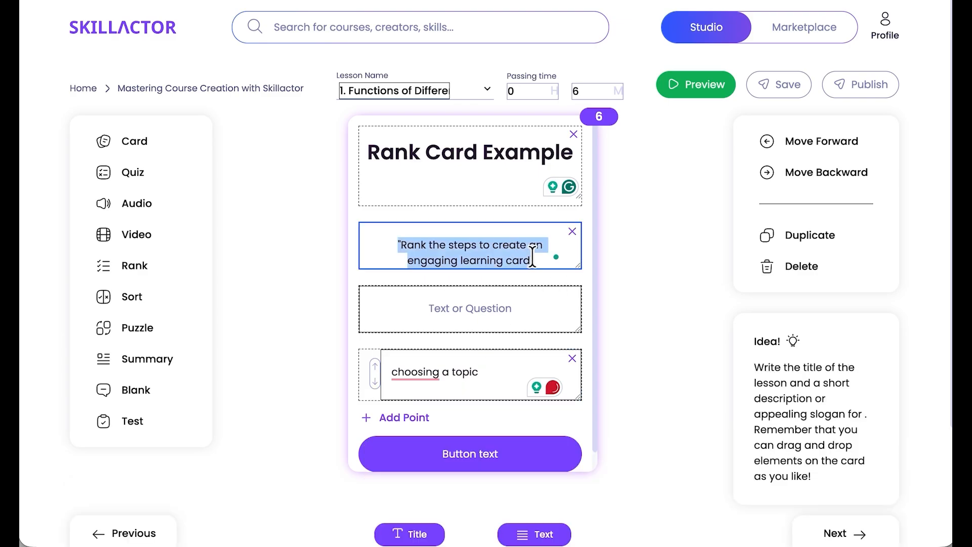
{"action": "left_click", "coordinate": [500, 312]}
{"action": "type", "text": "\"Rank the steps to create an engaging learning card\""}
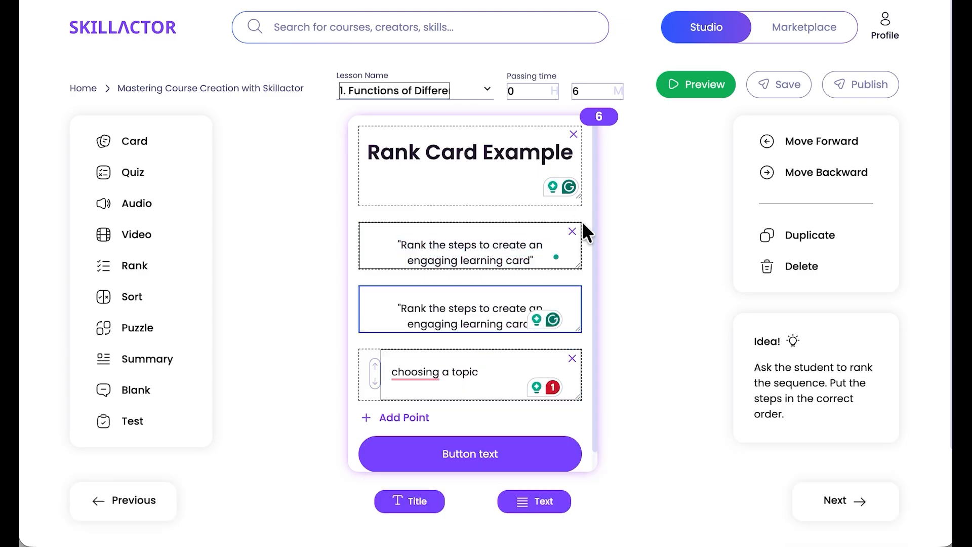
{"action": "left_click", "coordinate": [572, 232]}
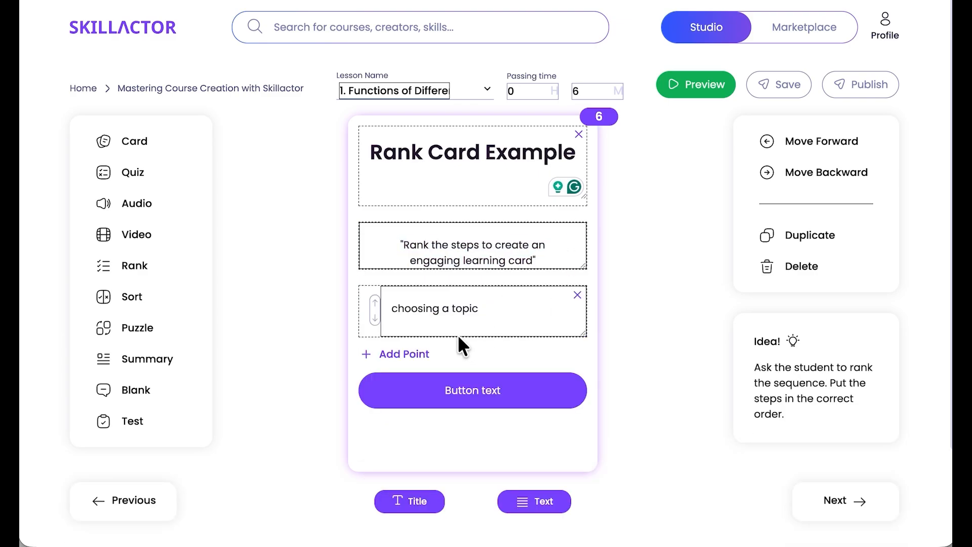
Step: Add the points "writing text", "adding visuals" and "testing interactivity" below "choosing a topic" on the rank card
{"action": "left_click", "coordinate": [410, 354]}
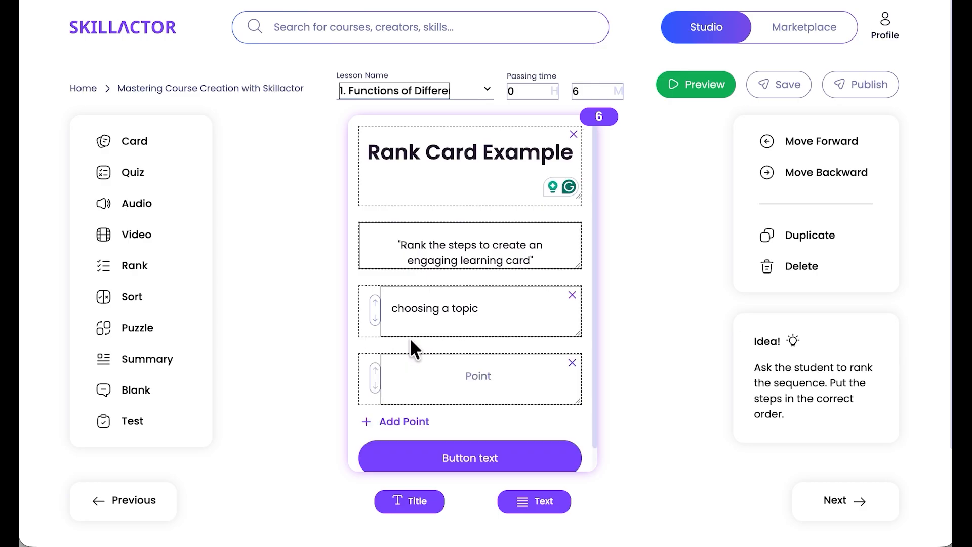
{"action": "left_click", "coordinate": [423, 368]}
{"action": "type", "text": "writing text"}
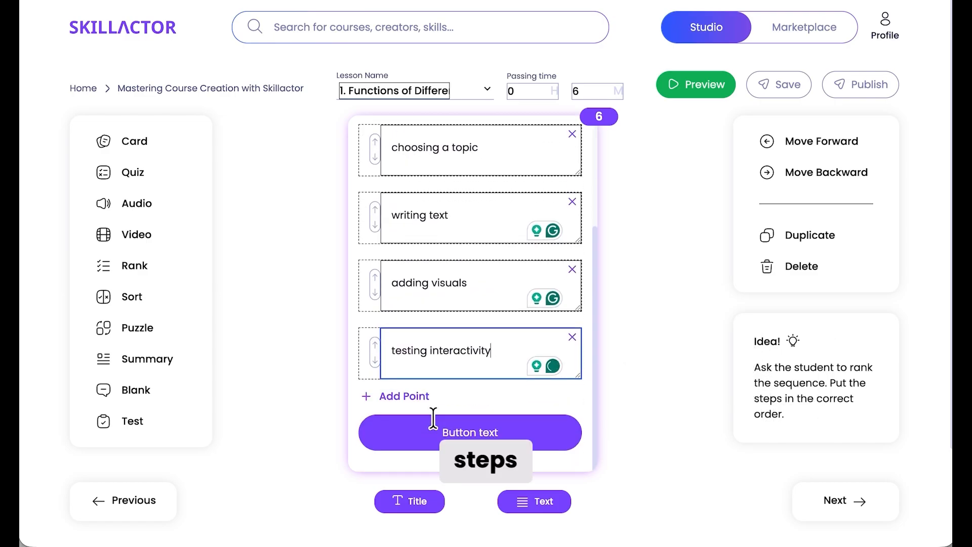
Step: Set the rank card's button text to "Done!"
{"action": "scroll", "coordinate": [456, 330], "scroll_direction": "up", "scroll_amount": 3}
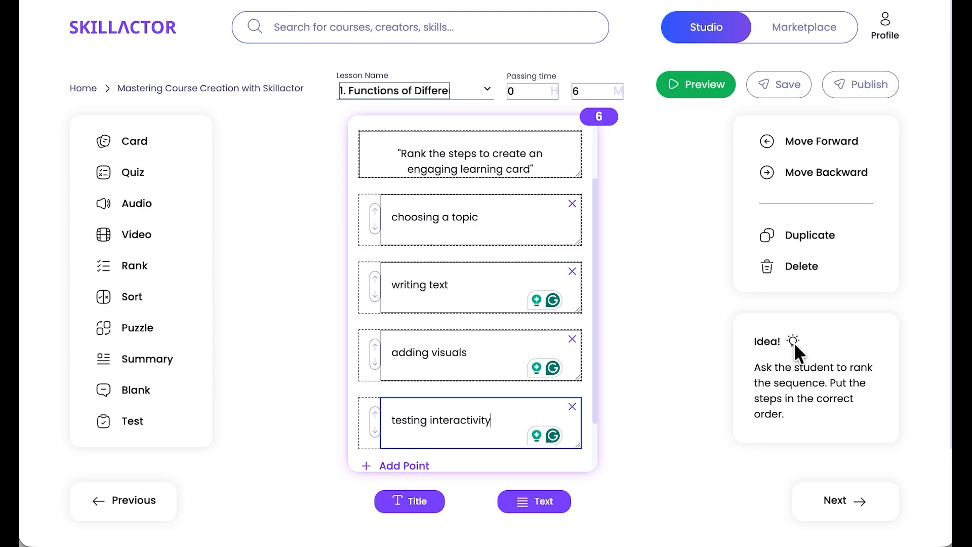
{"action": "scroll", "coordinate": [479, 439], "scroll_direction": "down", "scroll_amount": 2}
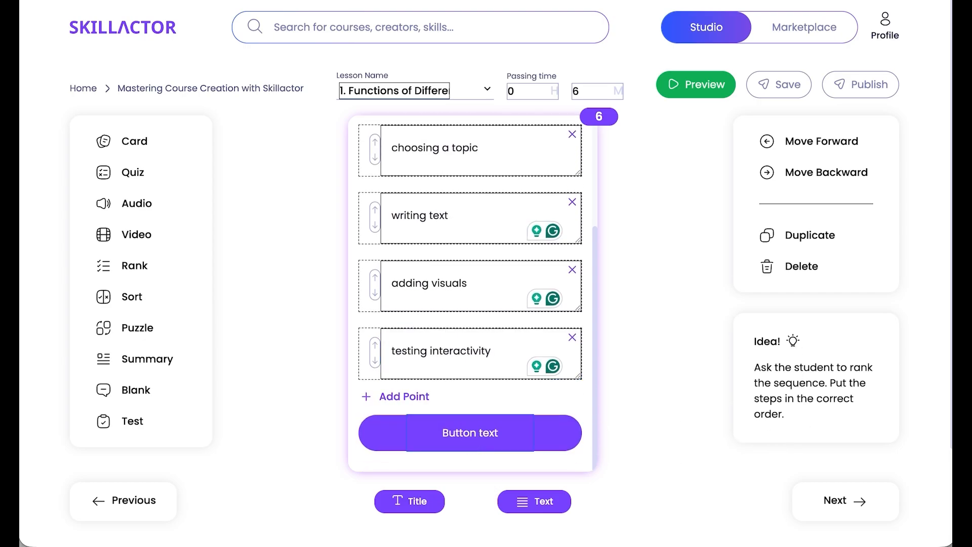
{"action": "type", "text": "Done"}
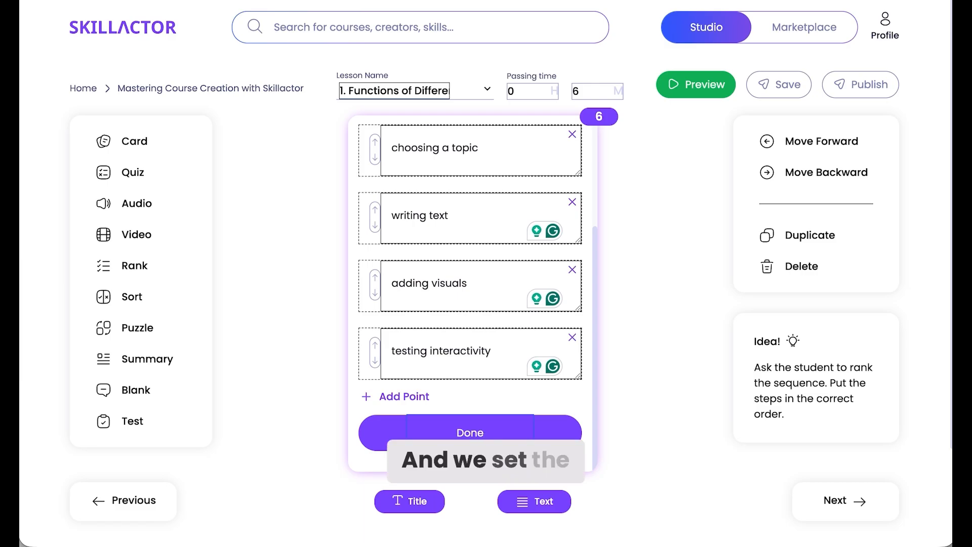
{"action": "type", "text": "!"}
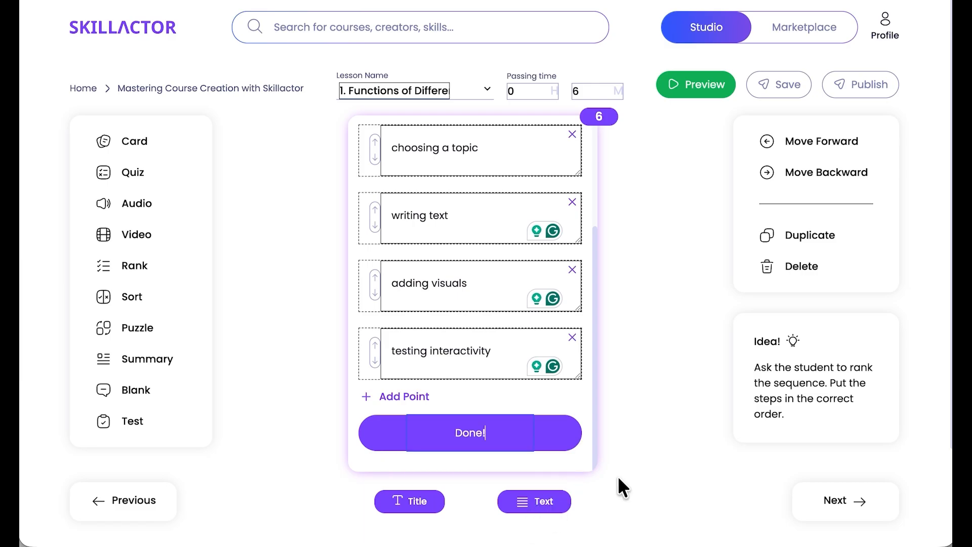
{"action": "scroll", "coordinate": [533, 413], "scroll_direction": "down", "scroll_amount": 1}
{"action": "scroll", "coordinate": [533, 413], "scroll_direction": "up", "scroll_amount": 1}
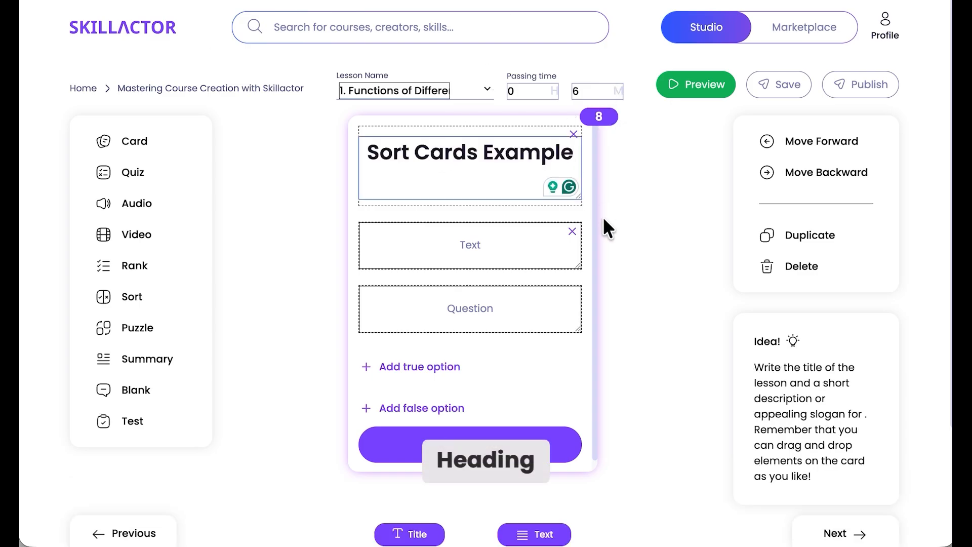
Step: Remove the sort card's optional text element and enter "A sort card with statements and "yes" or "no" options." as its question
{"action": "left_click", "coordinate": [573, 232]}
{"action": "left_click", "coordinate": [494, 243]}
{"action": "type", "text": "A sort card with statements and \"yes\" or \"no\" options."}
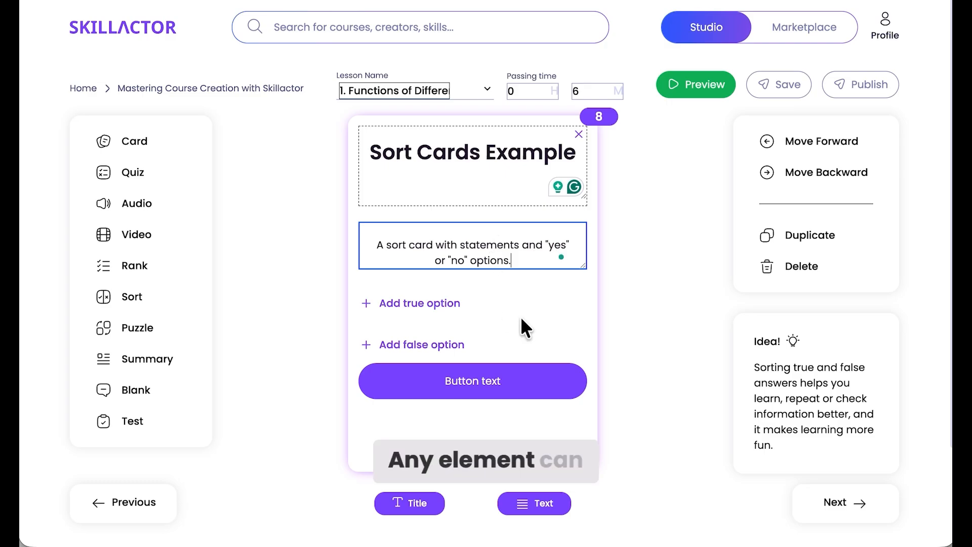
Step: Add true options "Do you agree that interactive elements enhance learning?" and "Do you agree that you should use keywords for Google searches?" to the sort card
{"action": "left_click", "coordinate": [423, 304]}
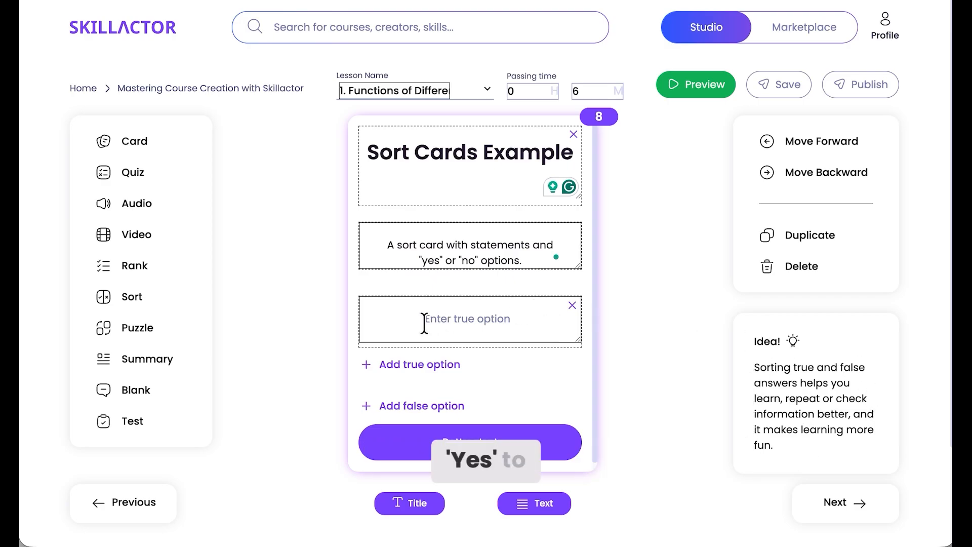
{"action": "left_click", "coordinate": [463, 314]}
{"action": "type", "text": "Do you agree that interactive elements enhance learning?"}
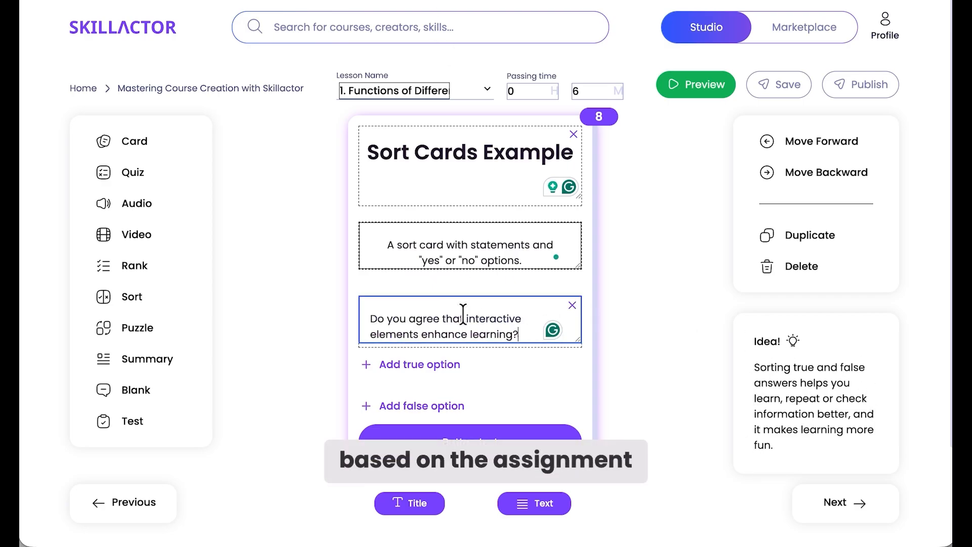
{"action": "left_click", "coordinate": [439, 368]}
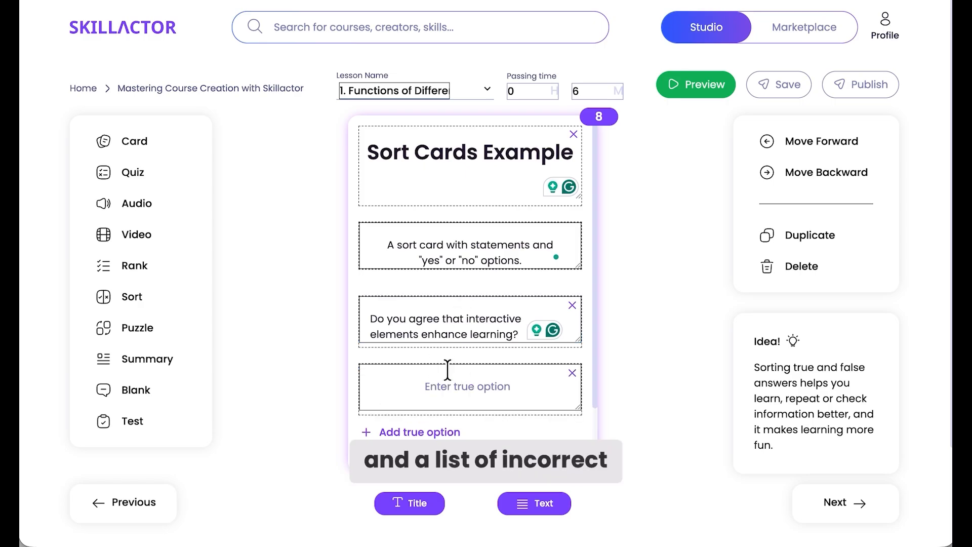
{"action": "type", "text": "Do you agree that you should use keywords for Google searches?"}
Step: Add a third true option reading "Do you agree that a short description should fit into 230 characters?" to the sort card
{"action": "left_click", "coordinate": [452, 434]}
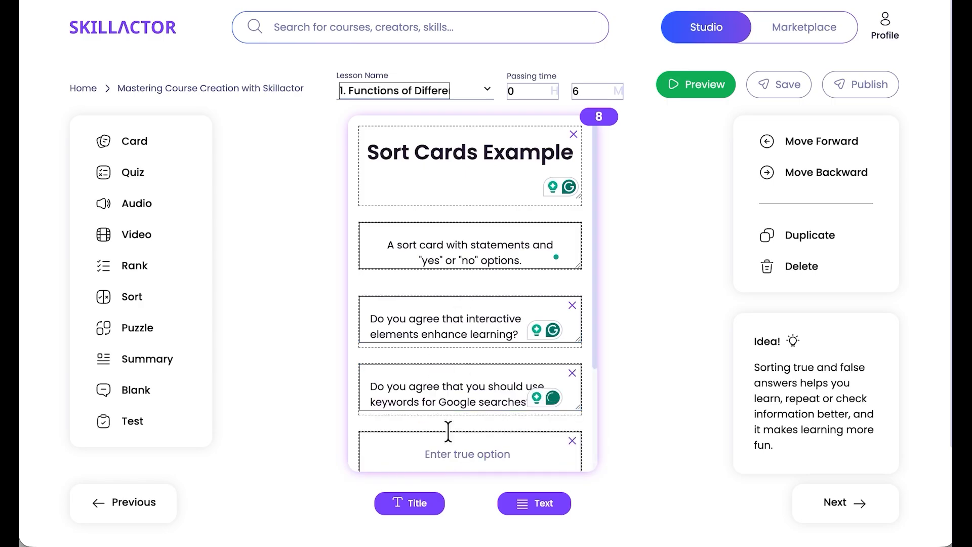
{"action": "scroll", "coordinate": [469, 364], "scroll_direction": "down", "scroll_amount": 2}
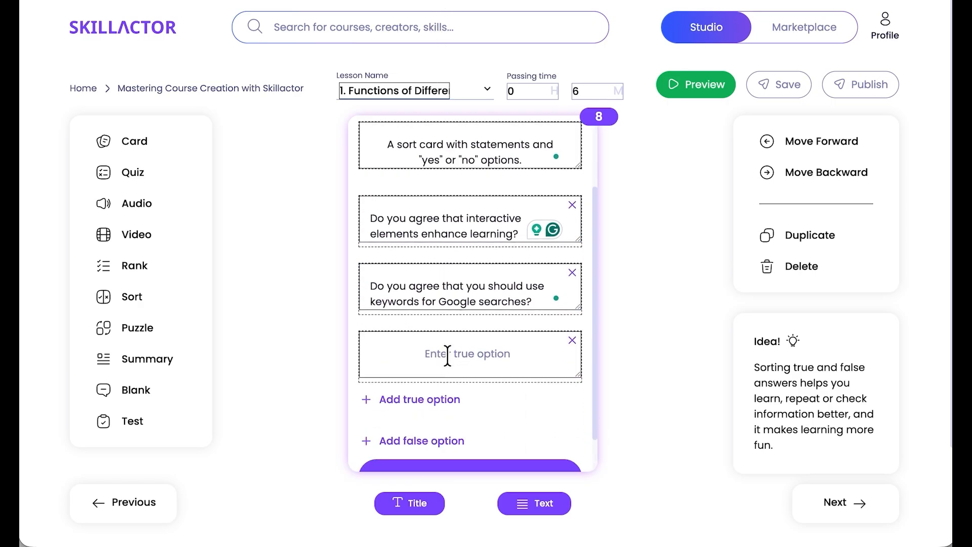
{"action": "left_click", "coordinate": [436, 352]}
{"action": "type", "text": "Do you agree that a short description should fit into 230 characters?"}
Step: Add a false option with the pasted statement ending in "and resources to create a Skillactor course than traditional teaching methods?"
{"action": "scroll", "coordinate": [448, 357], "scroll_direction": "down", "scroll_amount": 2}
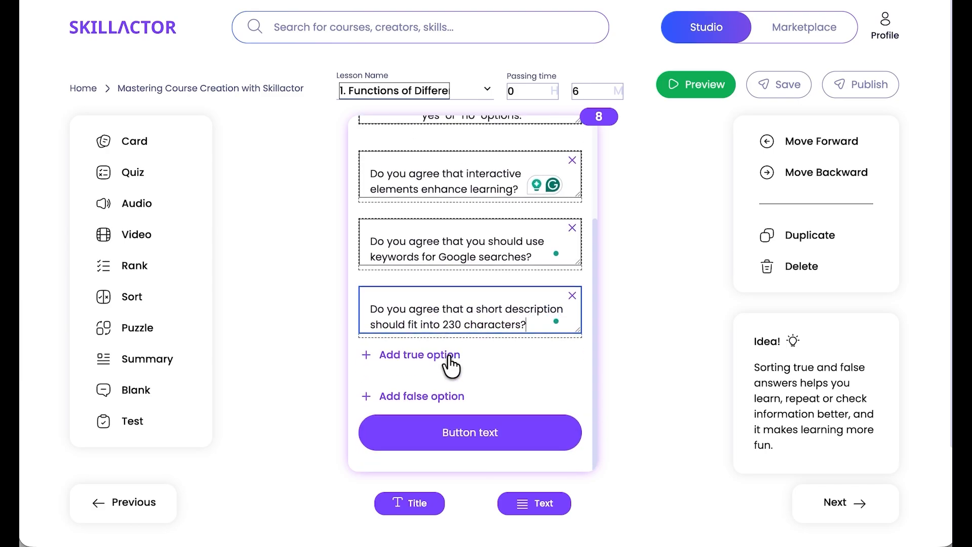
{"action": "left_click", "coordinate": [441, 397]}
{"action": "left_click", "coordinate": [439, 420]}
{"action": "key", "text": "ctrl+v"}
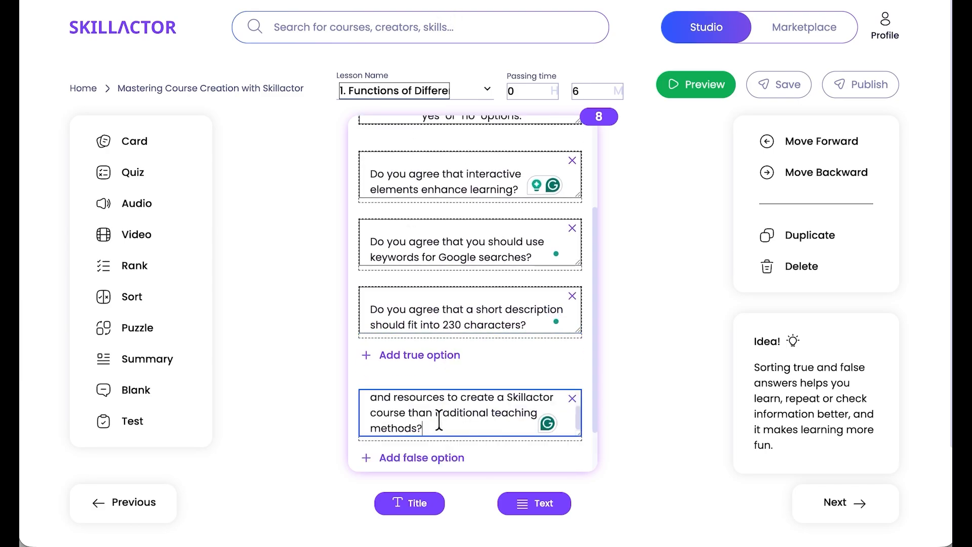
Step: Set the sort card's button text to "Go!"
{"action": "scroll", "coordinate": [488, 362], "scroll_direction": "down", "scroll_amount": 2}
{"action": "left_click", "coordinate": [502, 444]}
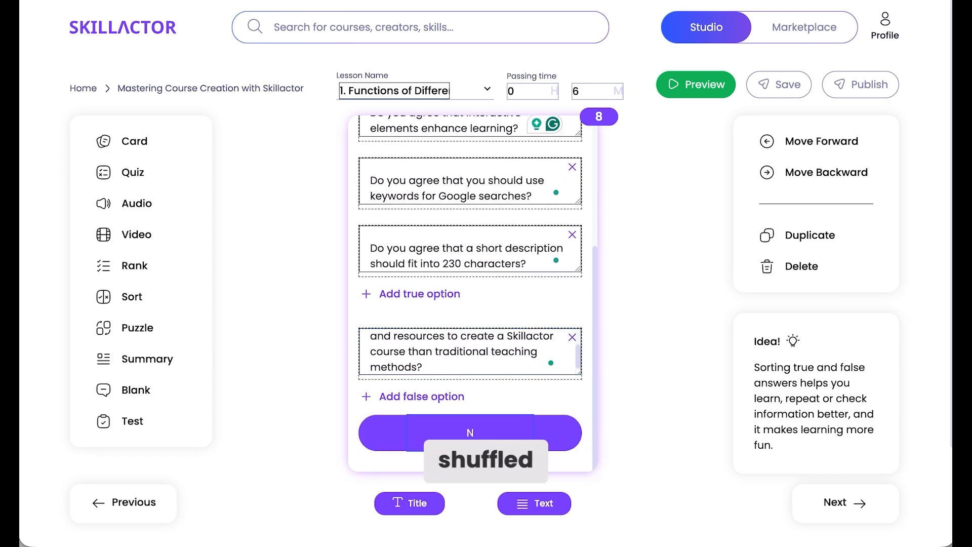
{"action": "key", "text": "ctrl+a"}
{"action": "type", "text": "Go"}
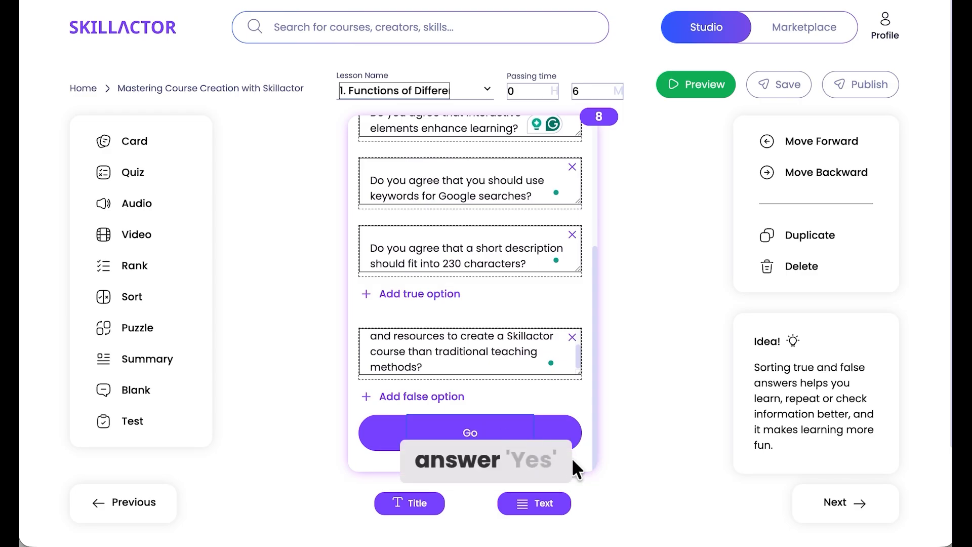
{"action": "scroll", "coordinate": [503, 430], "scroll_direction": "down", "scroll_amount": 3}
{"action": "scroll", "coordinate": [503, 430], "scroll_direction": "up", "scroll_amount": 3}
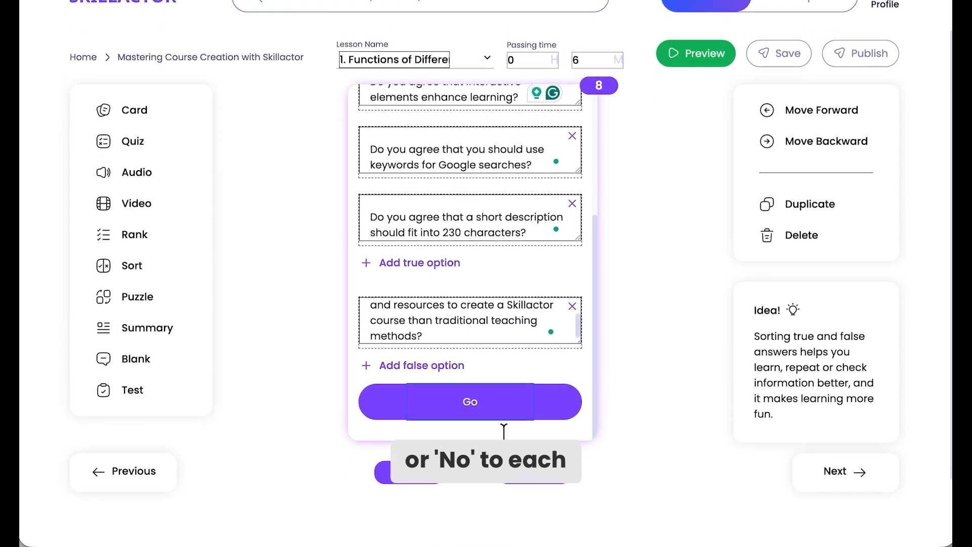
{"action": "scroll", "coordinate": [504, 430], "scroll_direction": "down", "scroll_amount": 1}
{"action": "scroll", "coordinate": [503, 418], "scroll_direction": "down", "scroll_amount": 1}
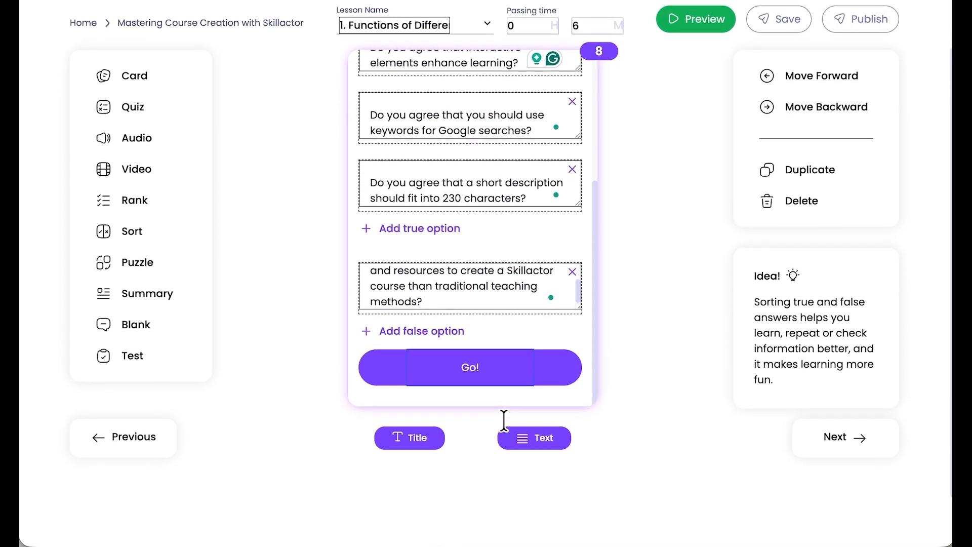
{"action": "scroll", "coordinate": [530, 278], "scroll_direction": "up", "scroll_amount": 1}
{"action": "scroll", "coordinate": [531, 284], "scroll_direction": "down", "scroll_amount": 1}
{"action": "scroll", "coordinate": [531, 283], "scroll_direction": "up", "scroll_amount": 1}
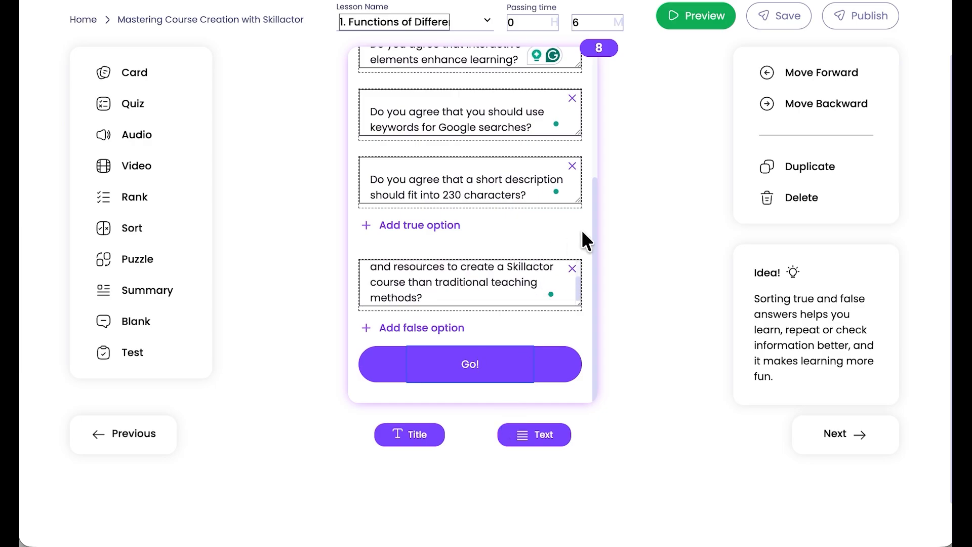
{"action": "scroll", "coordinate": [581, 230], "scroll_direction": "up", "scroll_amount": 4}
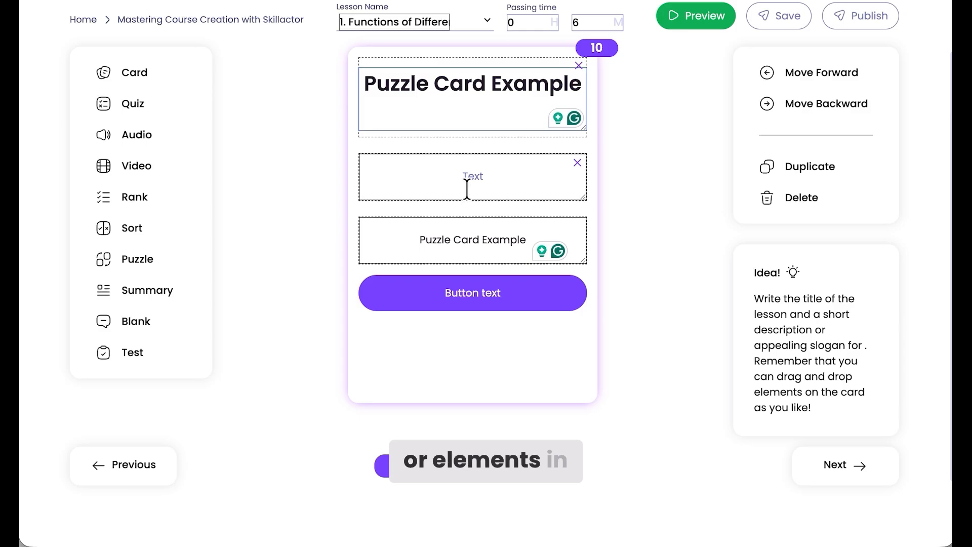
Step: Enter "Arrange the words to form a correct sentence :" as the puzzle card's text and "Learning cards are engaging tools" as its puzzle sentence
{"action": "left_click", "coordinate": [467, 190]}
{"action": "type", "text": "Arrange the words to form a correct sentence :"}
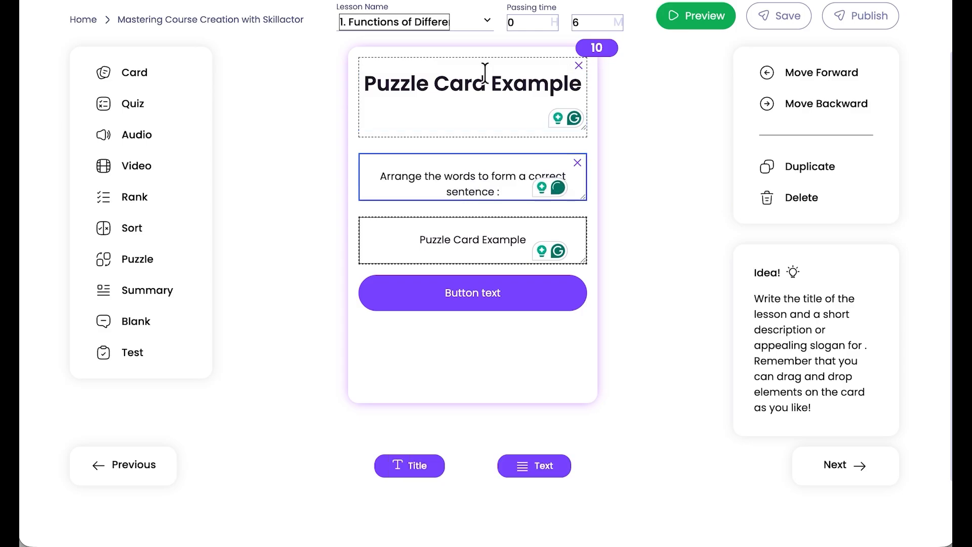
{"action": "left_click", "coordinate": [477, 232]}
{"action": "type", "text": "Learning cards are engaging tools"}
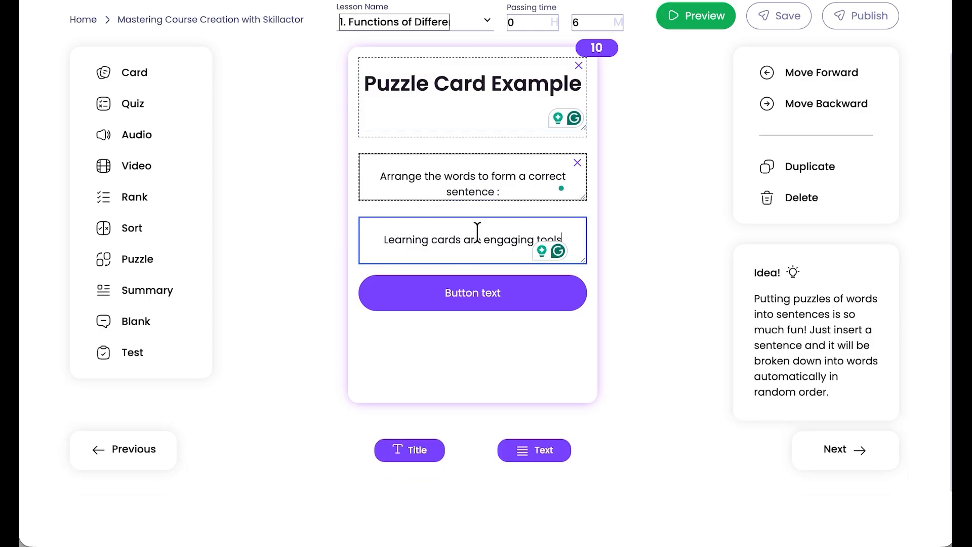
{"action": "left_click", "coordinate": [490, 293]}
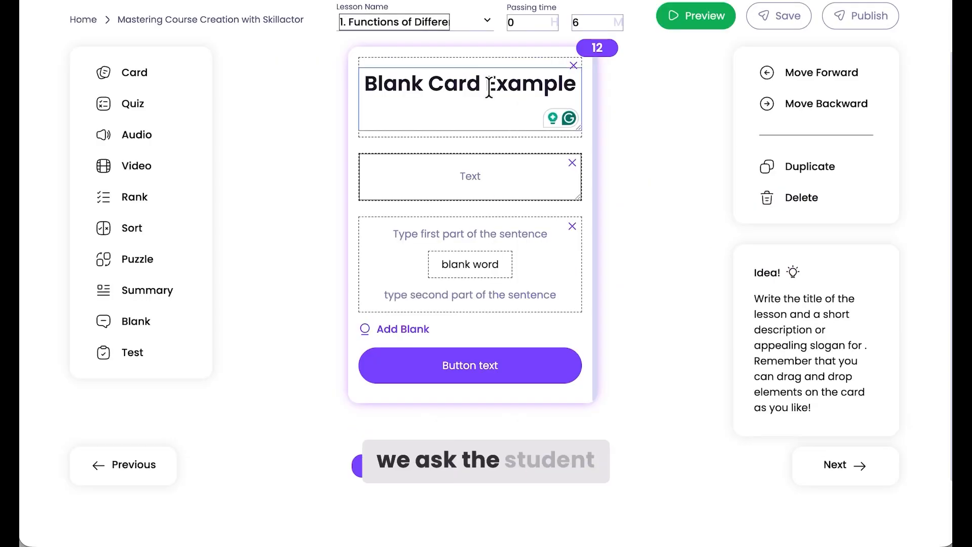
Step: Enter "Complete the sentence:" as the blank card's text and build its sentence from "Learning cards are", the blank word "engaging" and "and save time."
{"action": "left_click", "coordinate": [453, 185]}
{"action": "type", "text": "Complete the sentence:"}
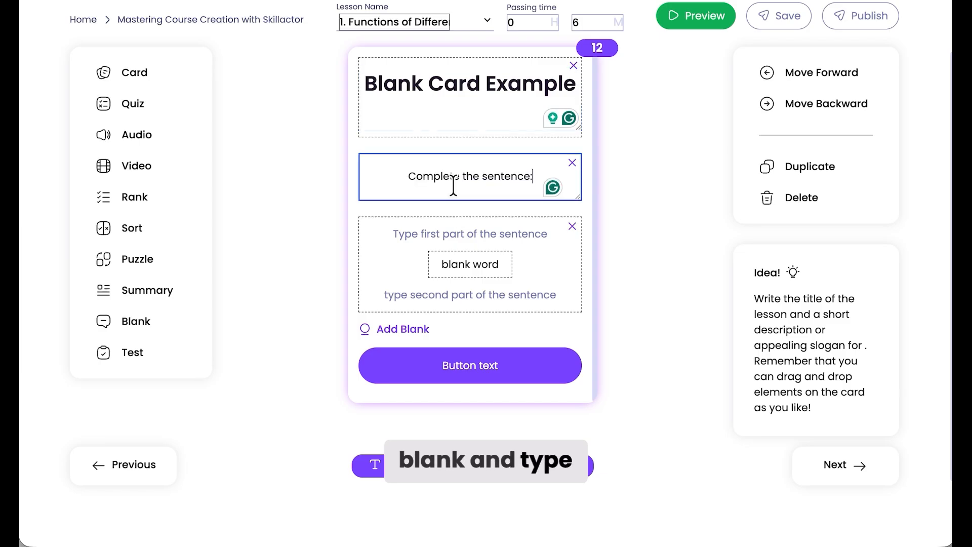
{"action": "left_click", "coordinate": [463, 238]}
{"action": "type", "text": "Learning cards are"}
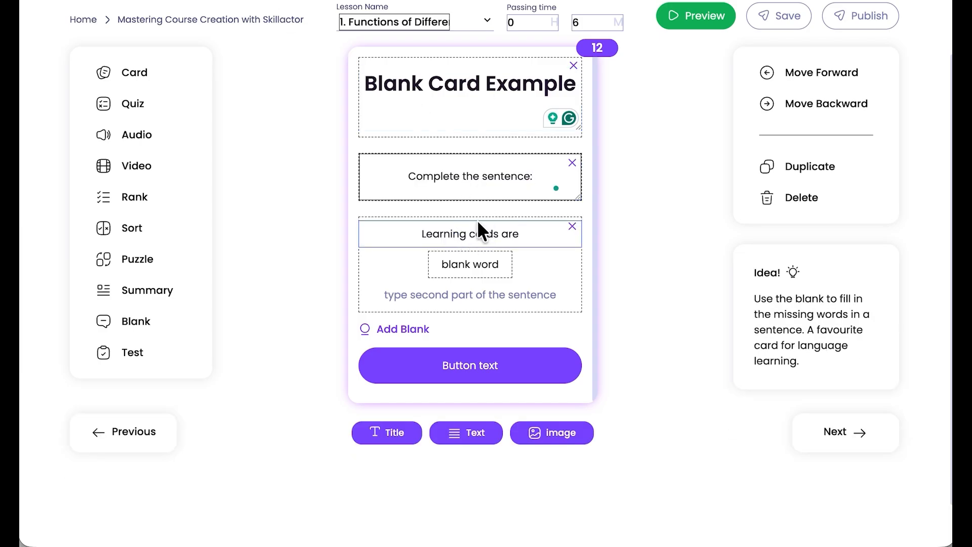
{"action": "left_click", "coordinate": [465, 267]}
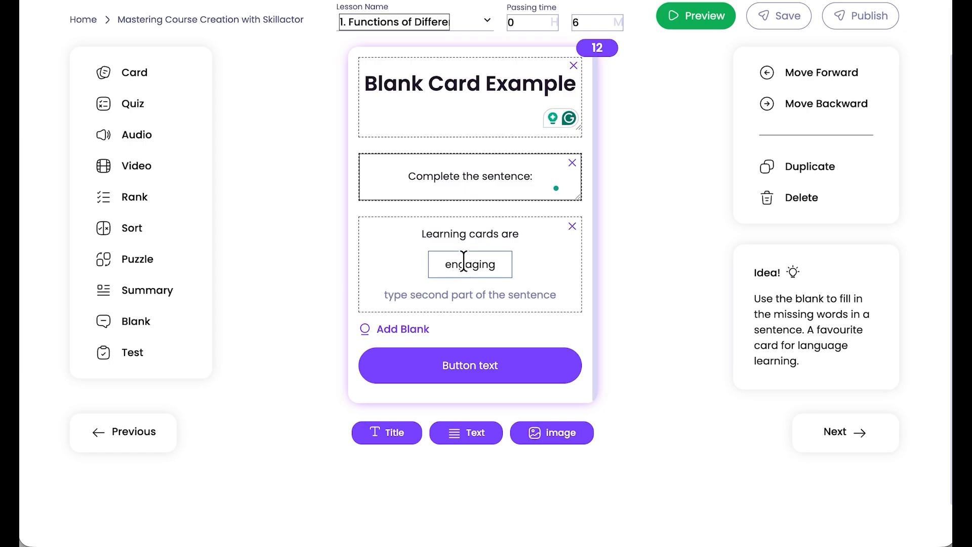
{"action": "left_click", "coordinate": [463, 294]}
{"action": "type", "text": "and save time"}
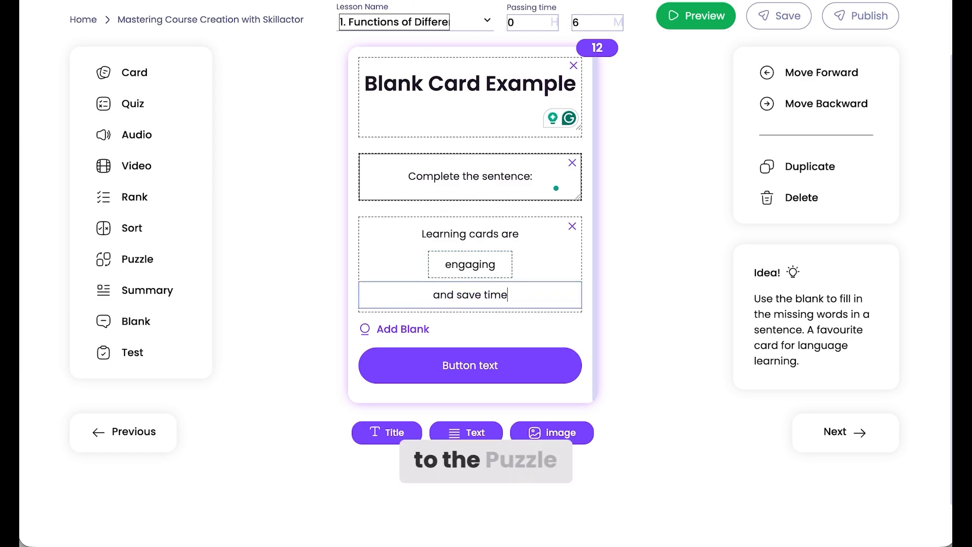
{"action": "type", "text": "."}
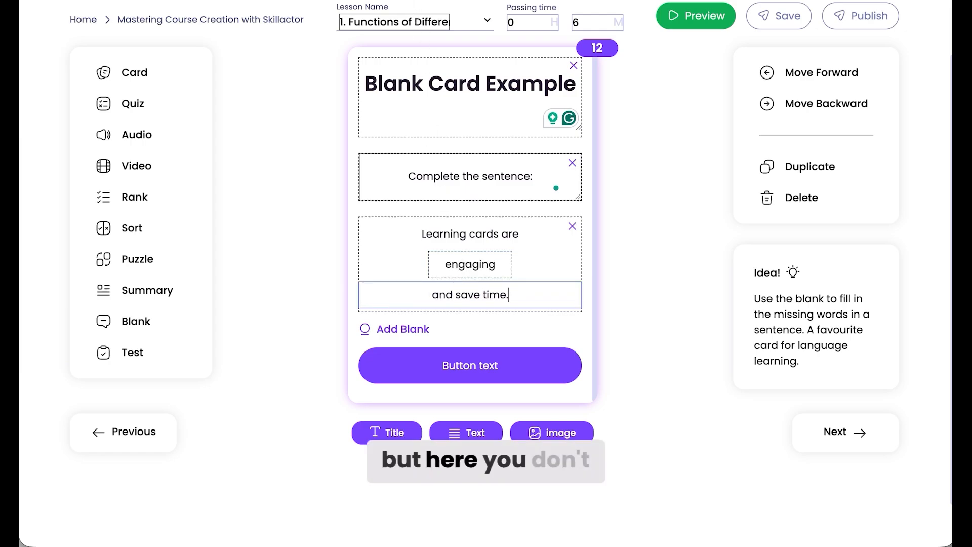
Step: Add two more blank sentences to the blank card and remove both empty ones
{"action": "left_click", "coordinate": [412, 334]}
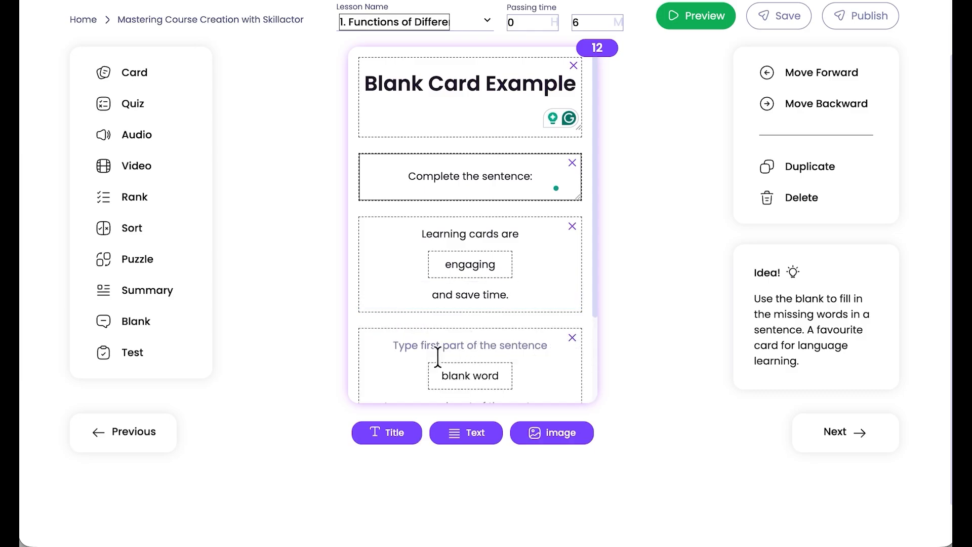
{"action": "scroll", "coordinate": [563, 375], "scroll_direction": "down", "scroll_amount": 2}
{"action": "left_click", "coordinate": [414, 340]}
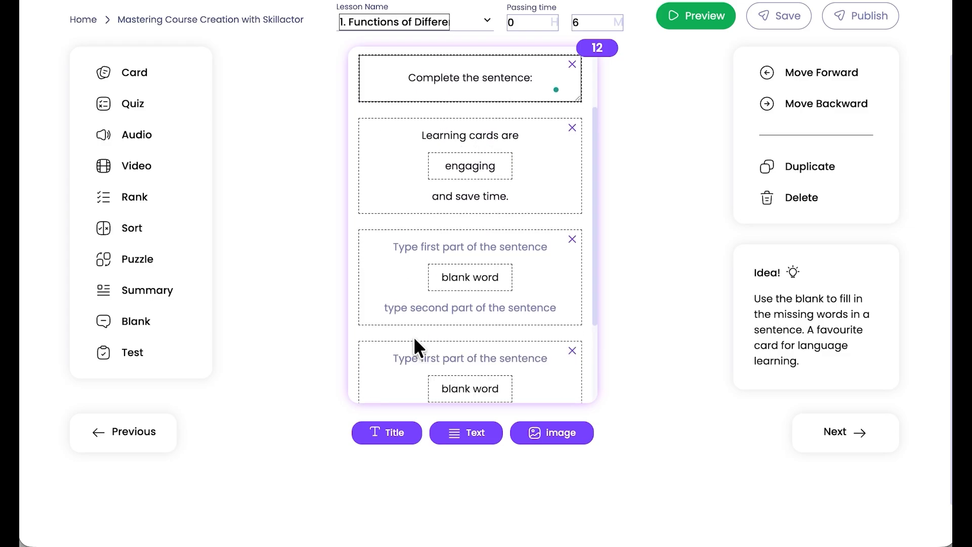
{"action": "scroll", "coordinate": [539, 331], "scroll_direction": "down", "scroll_amount": 2}
{"action": "scroll", "coordinate": [542, 331], "scroll_direction": "up", "scroll_amount": 2}
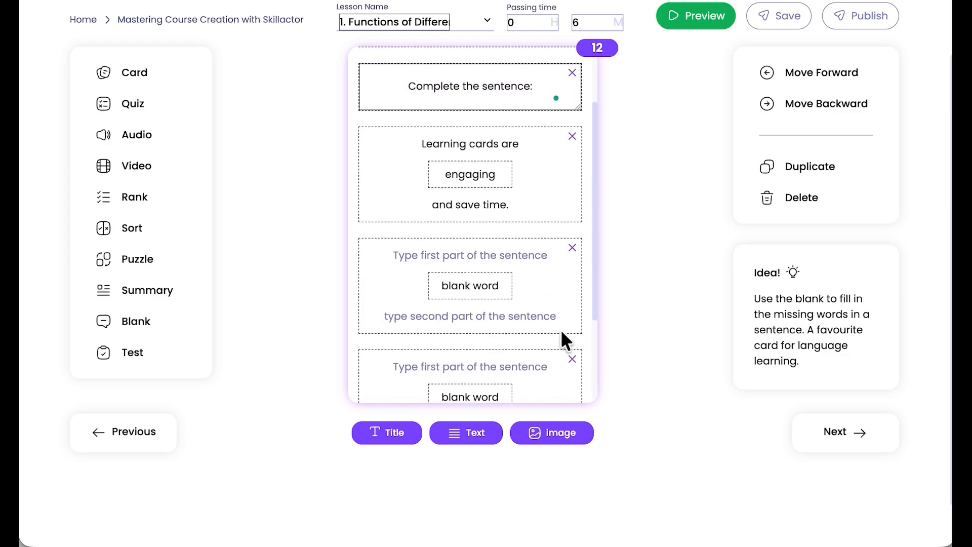
{"action": "left_click", "coordinate": [571, 358]}
{"action": "left_click", "coordinate": [573, 247]}
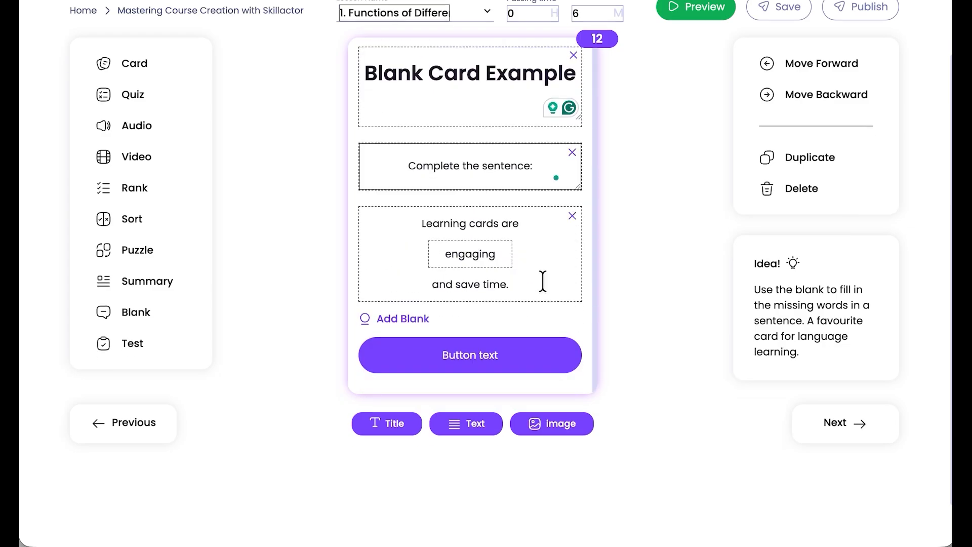
Step: Set the blank card's button text to "Go!" and replace it with "Keep going!"
{"action": "scroll", "coordinate": [542, 278], "scroll_direction": "down", "scroll_amount": 2}
{"action": "left_click", "coordinate": [489, 331]}
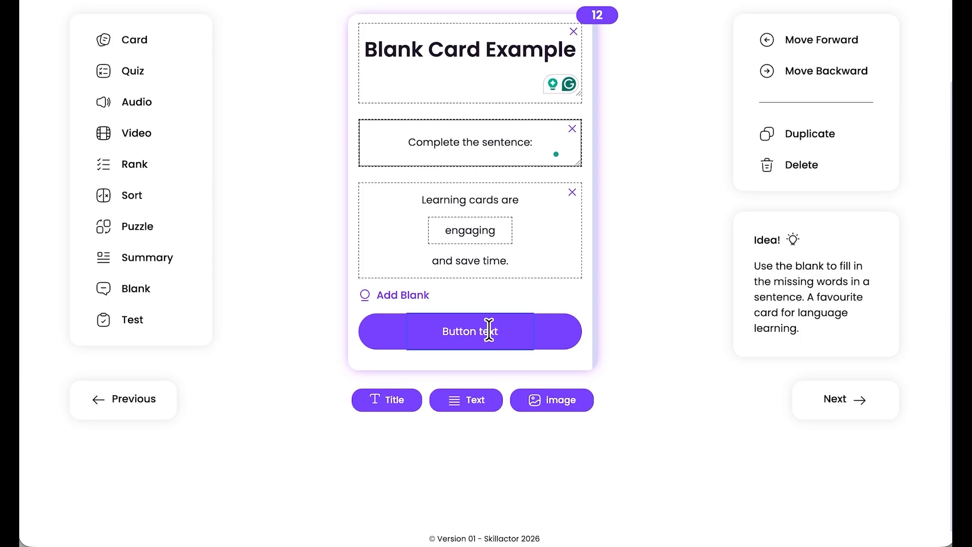
{"action": "key", "text": "ctrl+a"}
{"action": "type", "text": "G"}
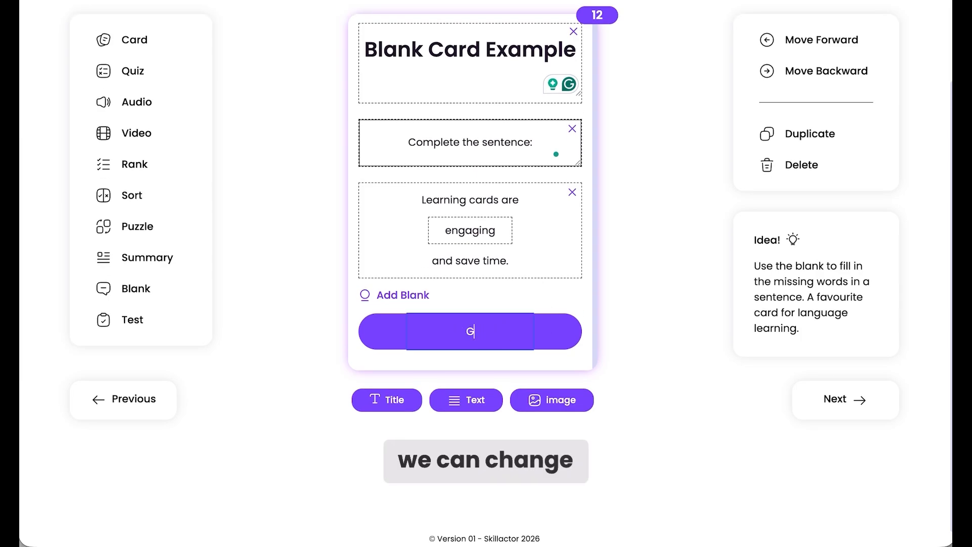
{"action": "type", "text": "o!"}
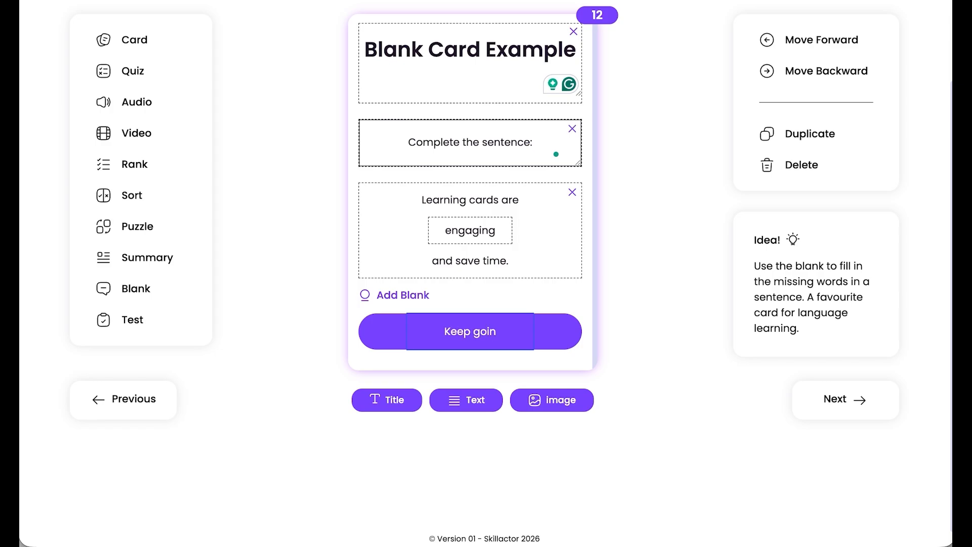
{"action": "type", "text": "g!"}
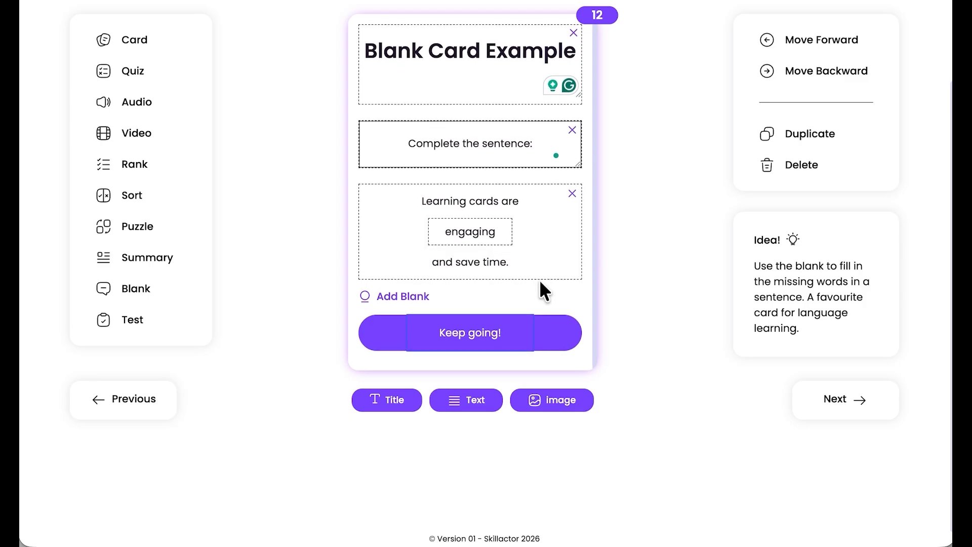
Step: Try adding an image element and a text element to the blank card, removing each one again
{"action": "left_click", "coordinate": [561, 405]}
{"action": "scroll", "coordinate": [547, 325], "scroll_direction": "down", "scroll_amount": 2}
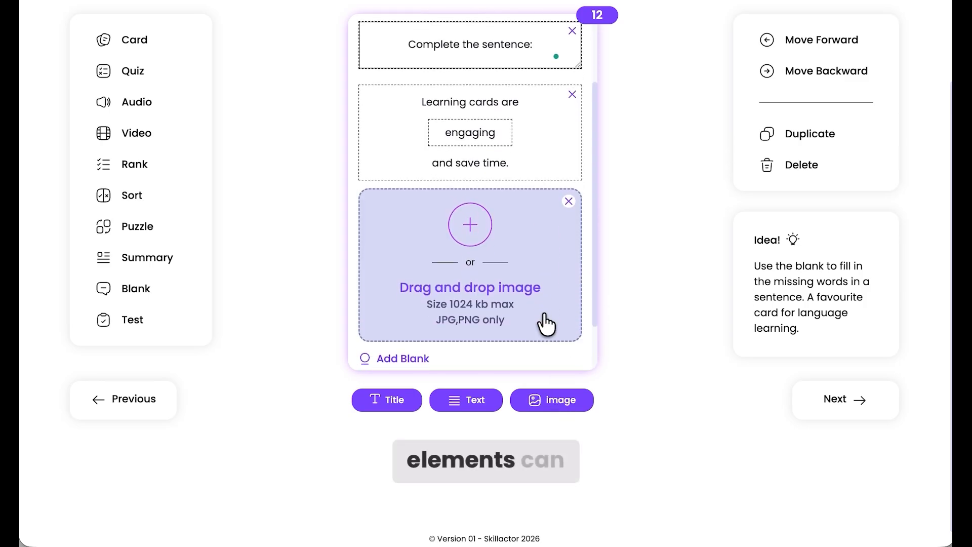
{"action": "left_click", "coordinate": [569, 205]}
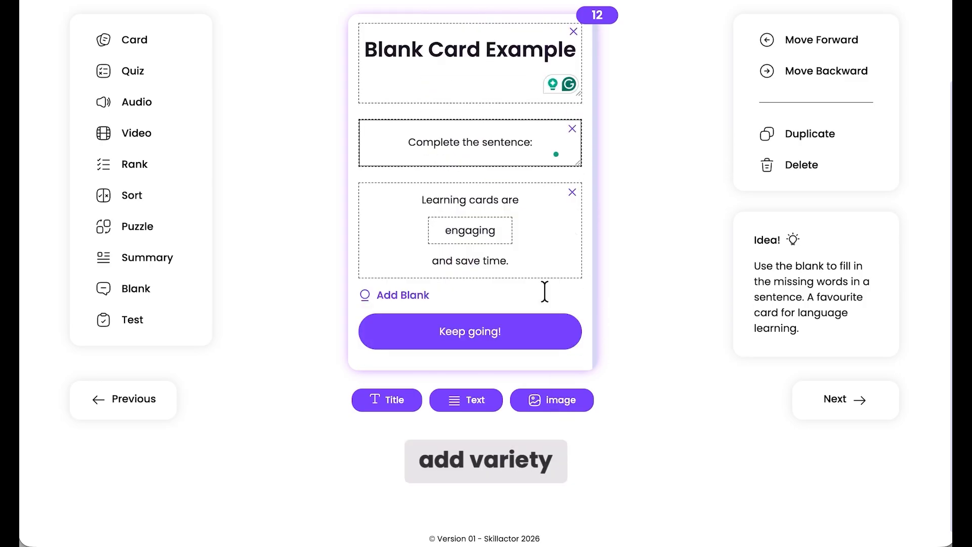
{"action": "left_click", "coordinate": [472, 405]}
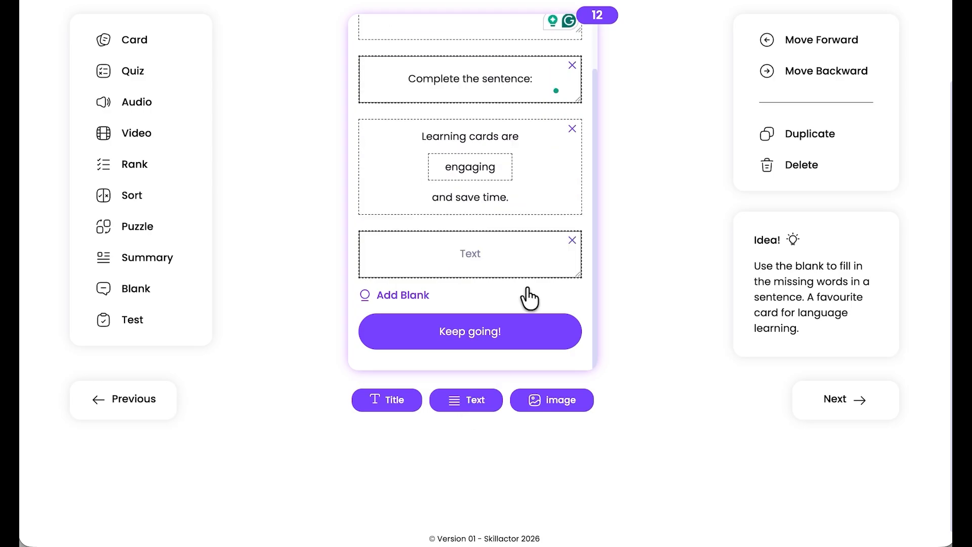
{"action": "left_click", "coordinate": [572, 240]}
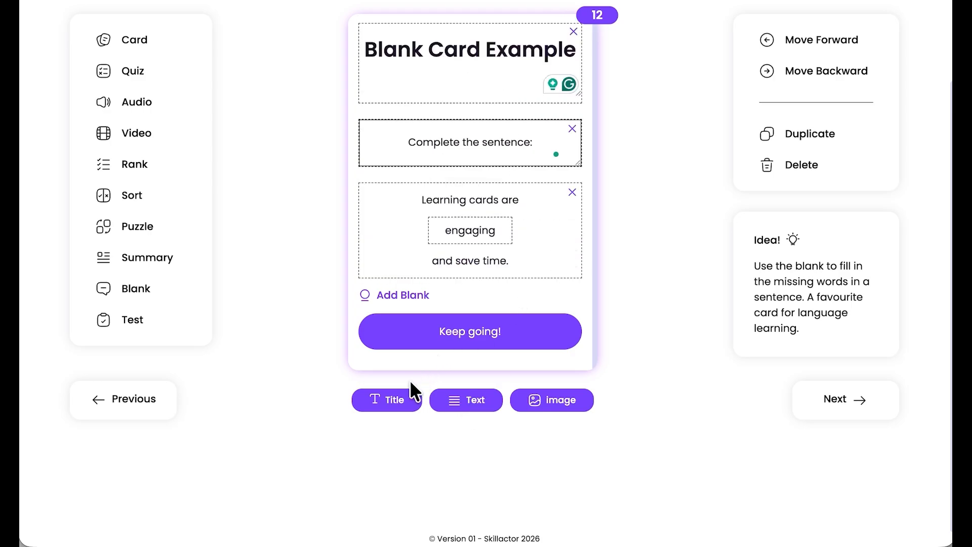
Step: Add a second title element to the blank card and move it directly below the "Blank Card Example" title
{"action": "left_click", "coordinate": [405, 407]}
{"action": "scroll", "coordinate": [486, 262], "scroll_direction": "up", "scroll_amount": 1}
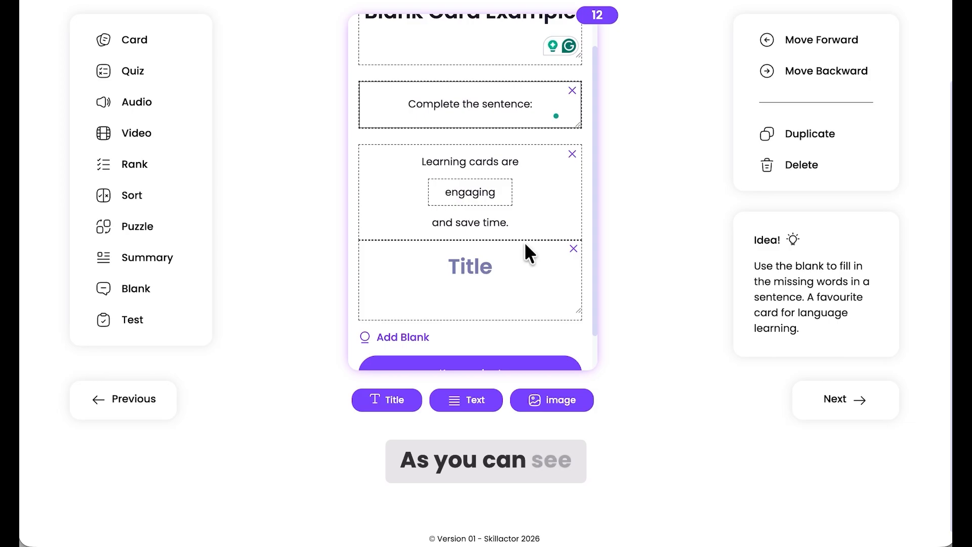
{"action": "left_click_drag", "start_coordinate": [530, 256], "coordinate": [536, 134]}
{"action": "scroll", "coordinate": [529, 153], "scroll_direction": "up", "scroll_amount": 1}
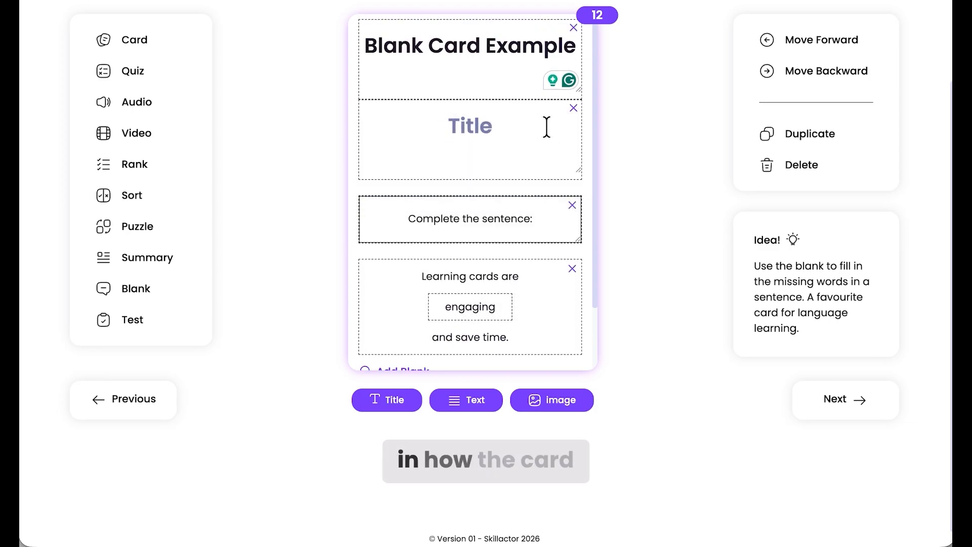
Step: Remove the empty second title element from the blank card
{"action": "left_click", "coordinate": [574, 105]}
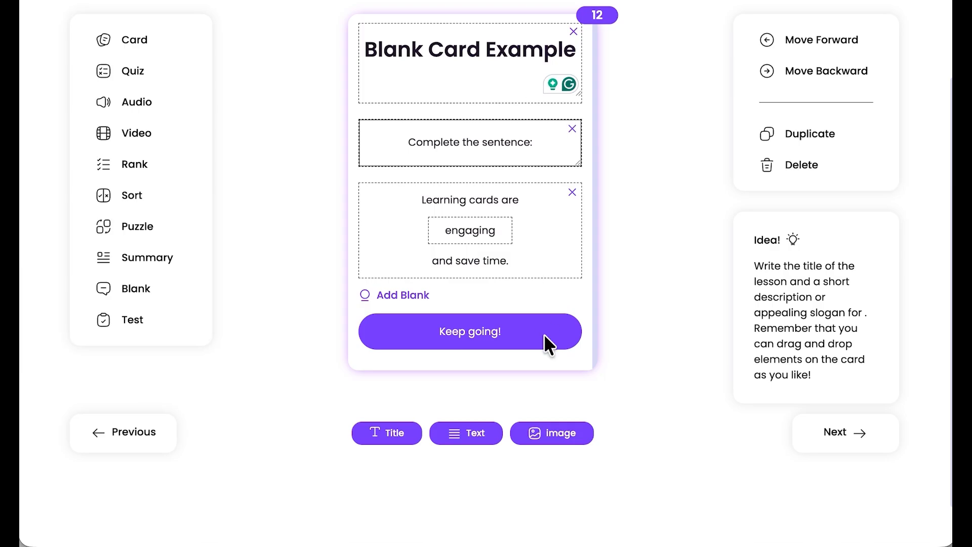
{"action": "scroll", "coordinate": [545, 336], "scroll_direction": "down", "scroll_amount": 1}
{"action": "scroll", "coordinate": [545, 337], "scroll_direction": "up", "scroll_amount": 3}
{"action": "scroll", "coordinate": [544, 337], "scroll_direction": "down", "scroll_amount": 1}
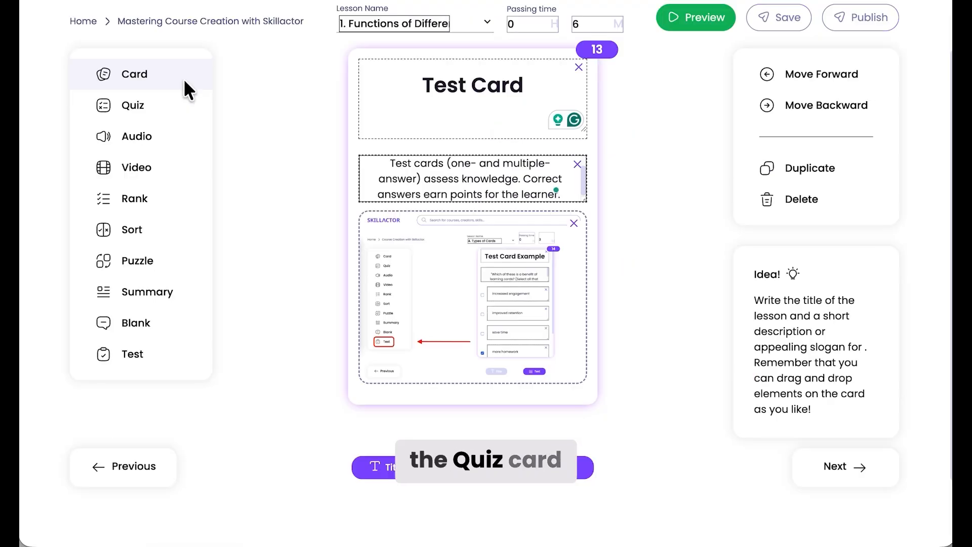
Step: Add a test card and title it "Test Card Example"
{"action": "left_click", "coordinate": [139, 349]}
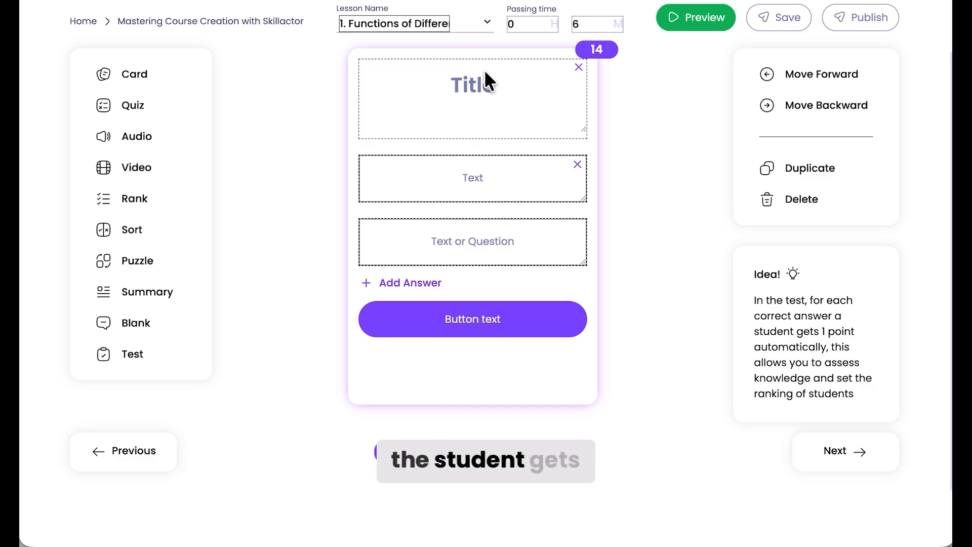
{"action": "left_click", "coordinate": [490, 86]}
{"action": "type", "text": "Test Card Example"}
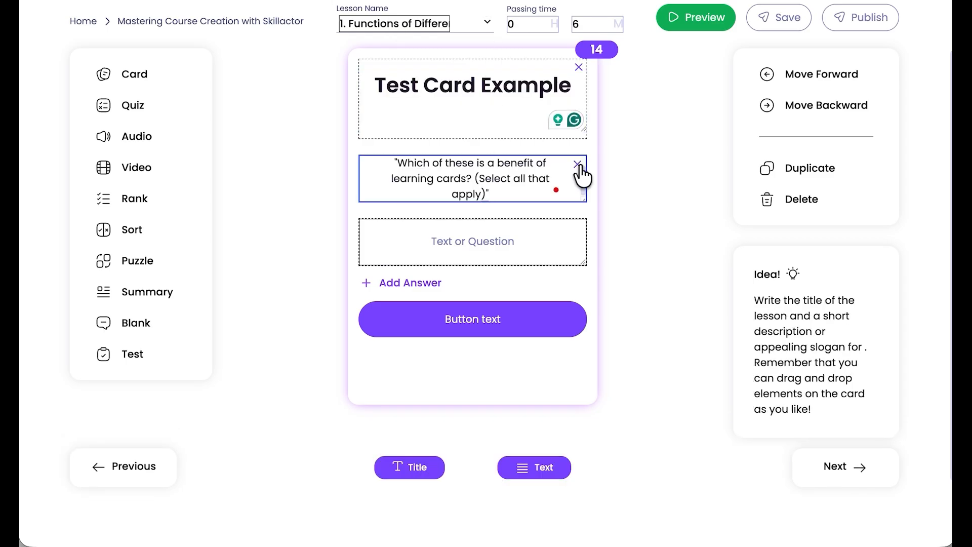
Step: Remove the test card's text element and enter "Which of these is a benefit of learning cards? (Select all that apply)" as its question
{"action": "left_click", "coordinate": [578, 165]}
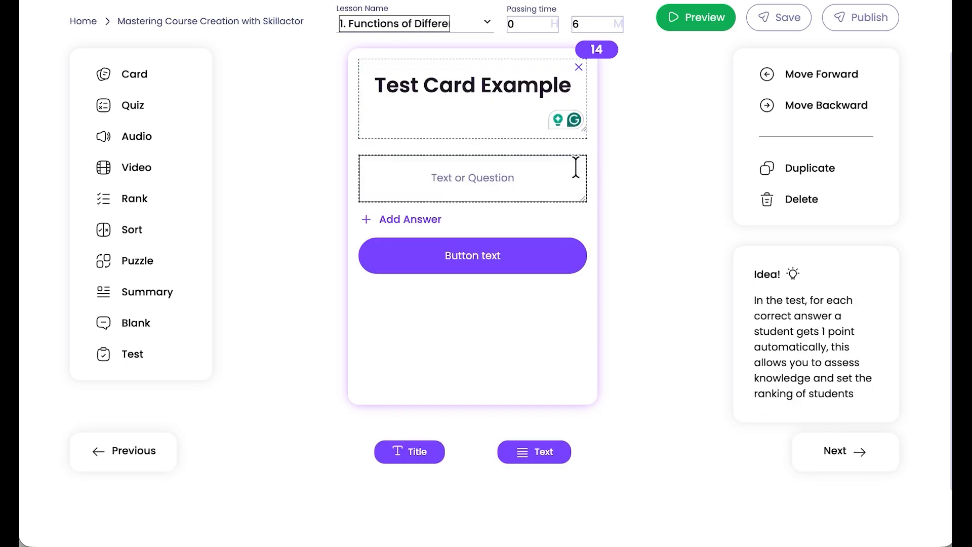
{"action": "left_click", "coordinate": [505, 186]}
{"action": "type", "text": "\"Which of these is a benefit of learning cards? (Select all that apply)\""}
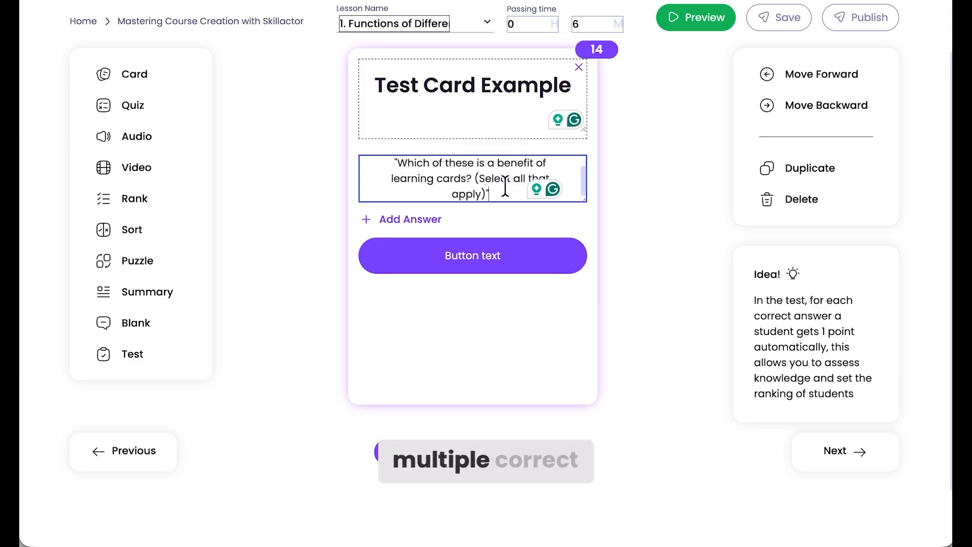
Step: Add the answers "increased engagement" and "improved retention" to the test card
{"action": "left_click", "coordinate": [425, 219]}
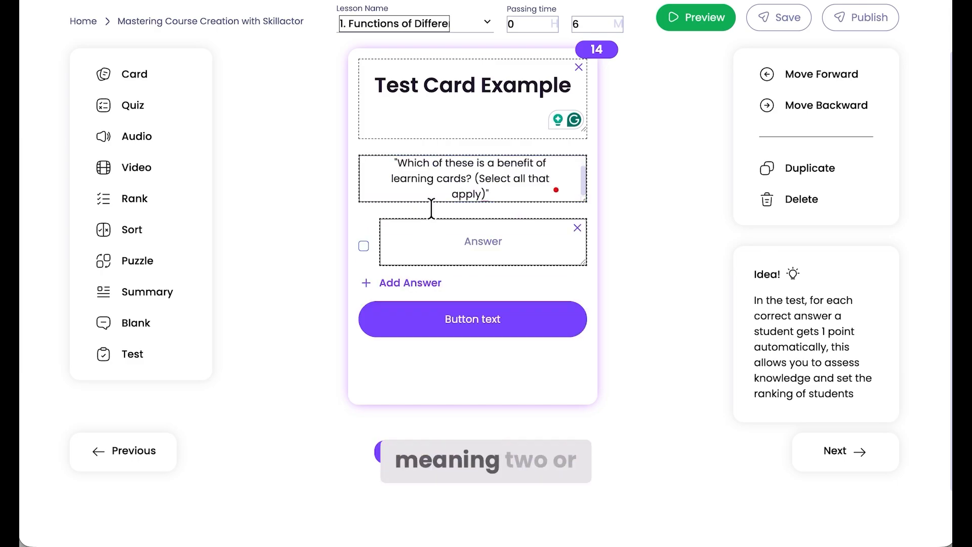
{"action": "left_click", "coordinate": [486, 245]}
{"action": "type", "text": "increased engagement"}
{"action": "left_click", "coordinate": [414, 280]}
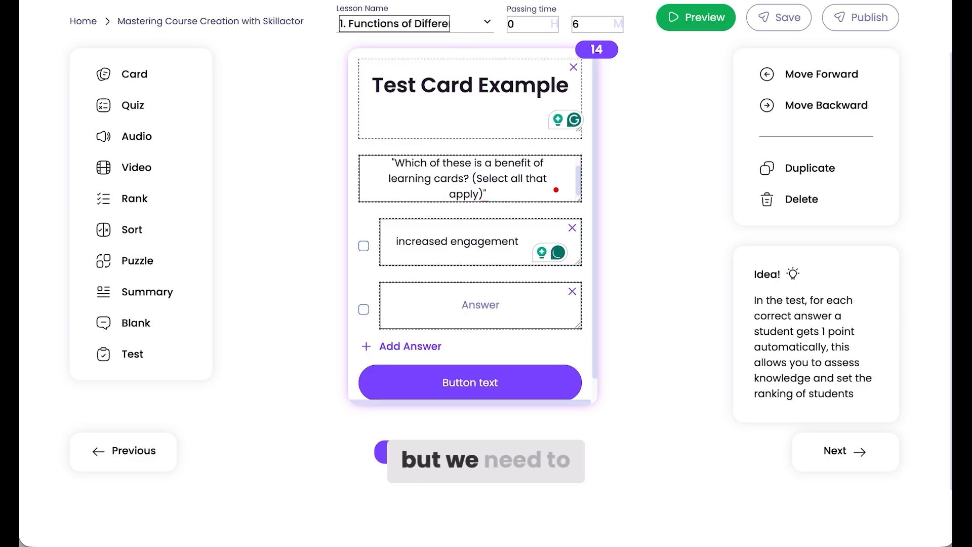
{"action": "left_click", "coordinate": [506, 309]}
{"action": "type", "text": "improved retention"}
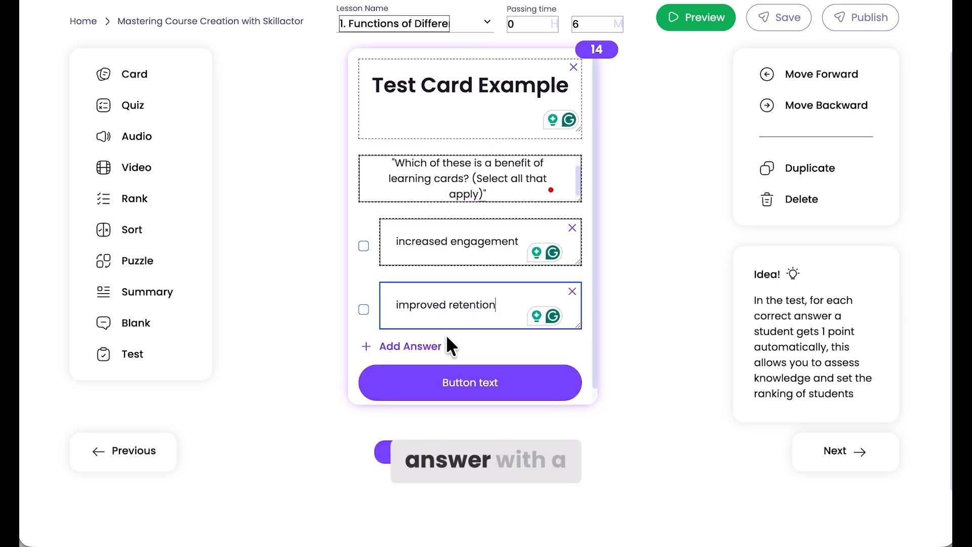
Step: Add the answers "save time" and "more homework" to the test card, marking "more homework" with its checkbox
{"action": "left_click", "coordinate": [429, 349]}
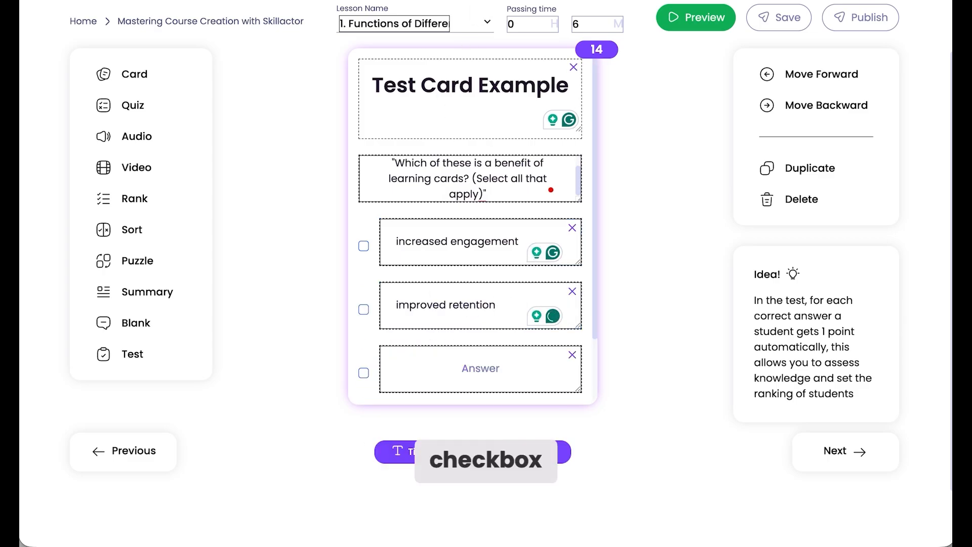
{"action": "left_click", "coordinate": [440, 363]}
{"action": "type", "text": "save time"}
{"action": "scroll", "coordinate": [440, 362], "scroll_direction": "down", "scroll_amount": 2}
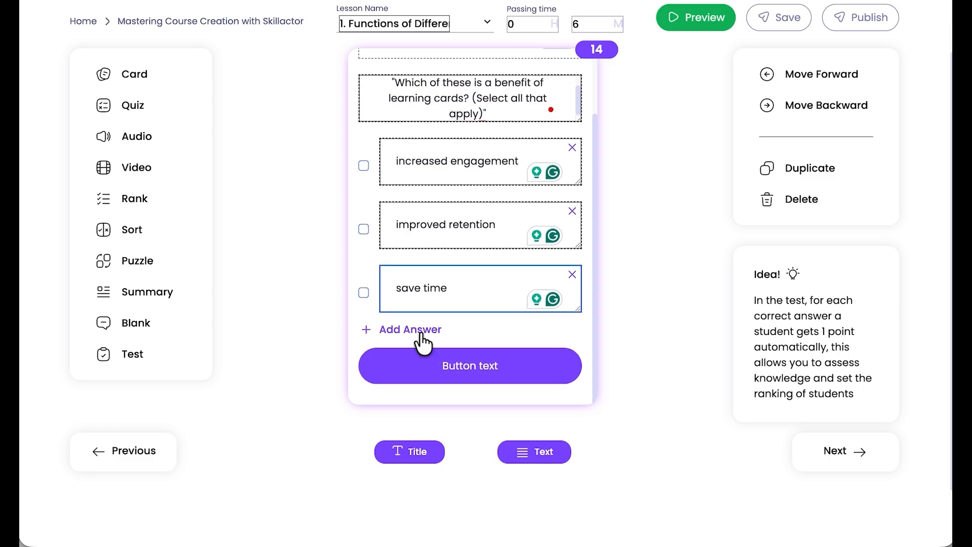
{"action": "left_click", "coordinate": [389, 336]}
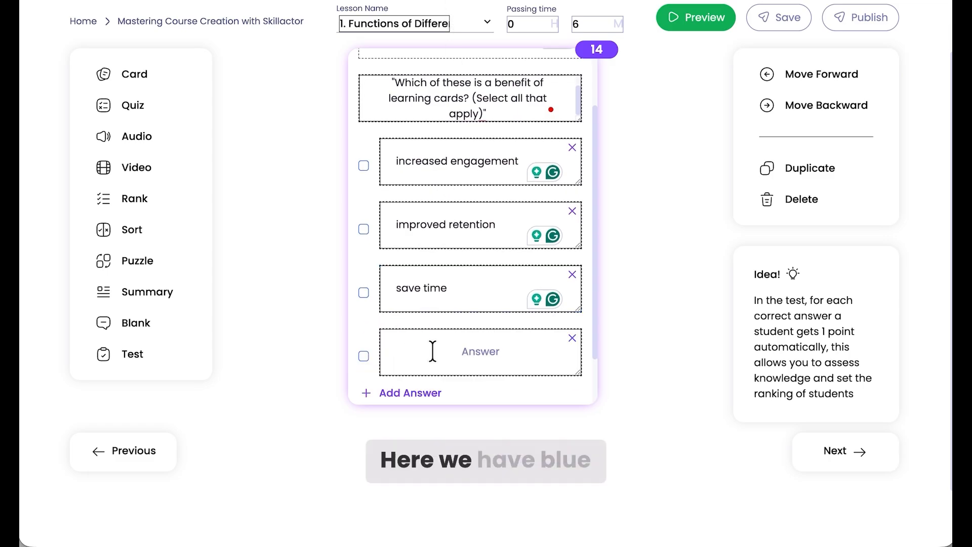
{"action": "left_click", "coordinate": [432, 349]}
{"action": "type", "text": "more homework"}
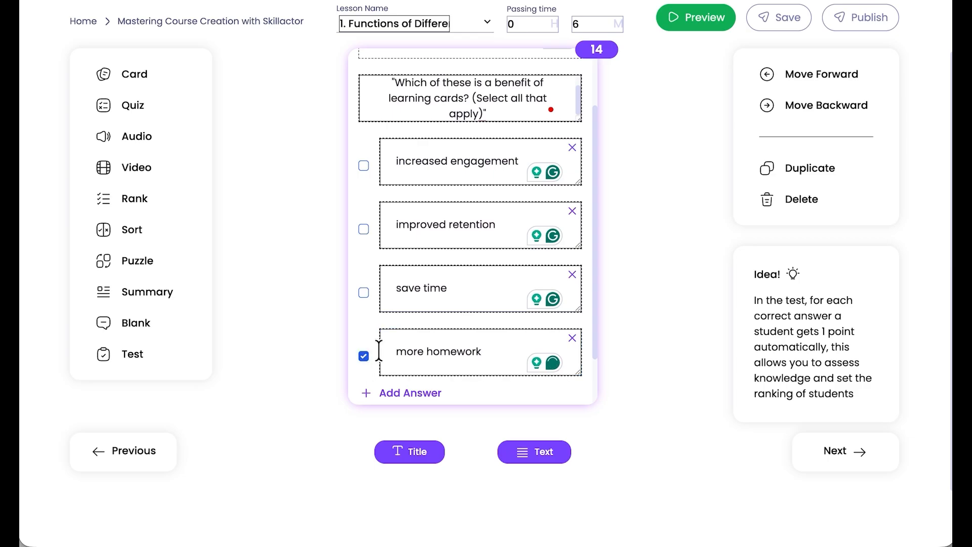
Step: Set the test card's button text to "Check!"
{"action": "scroll", "coordinate": [370, 354], "scroll_direction": "down", "scroll_amount": 1}
{"action": "left_click", "coordinate": [472, 367]}
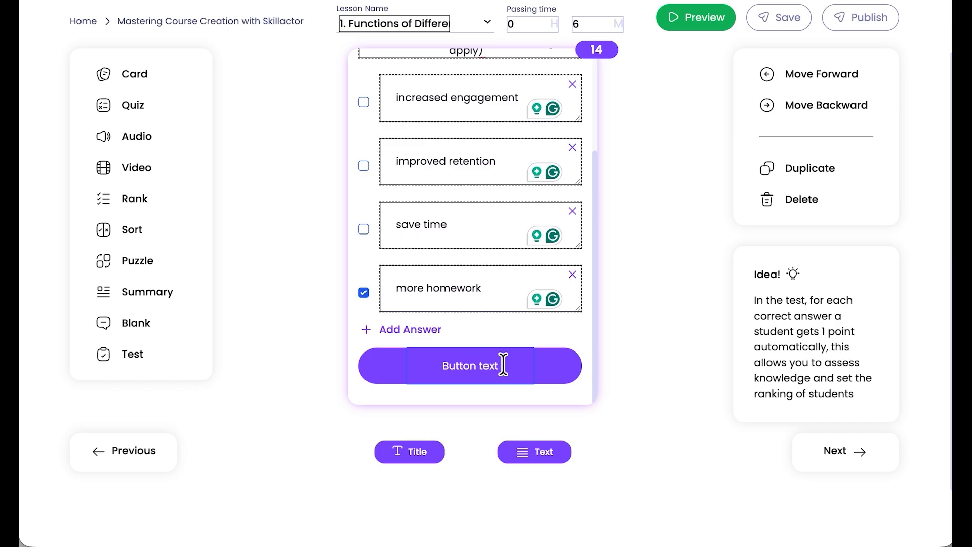
{"action": "key", "text": "ctrl+a"}
{"action": "key", "text": "BackSpace"}
{"action": "type", "text": "Check"}
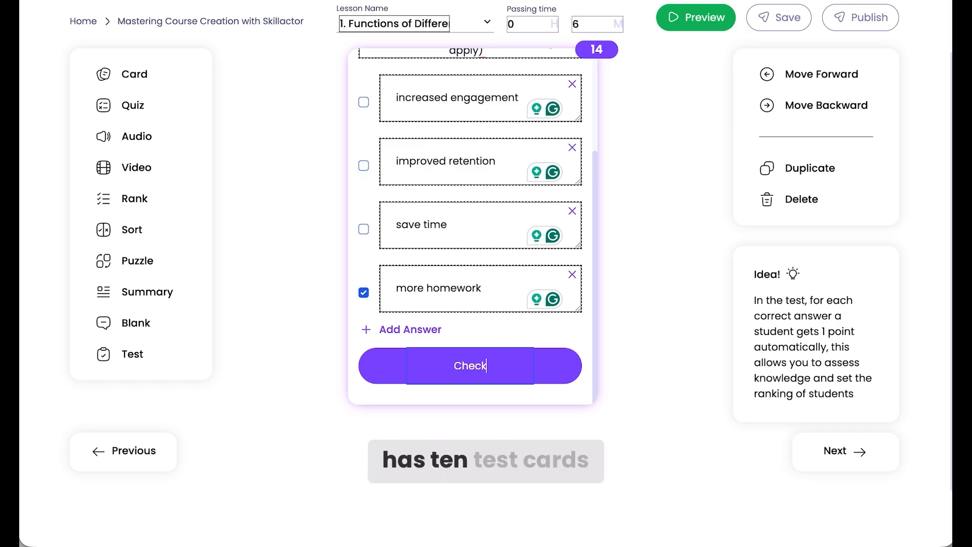
{"action": "type", "text": "!"}
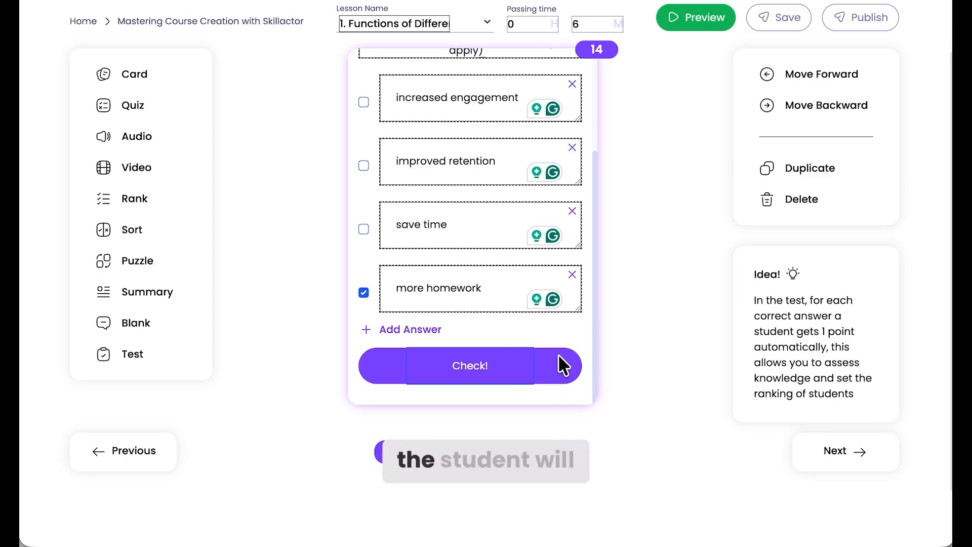
{"action": "scroll", "coordinate": [557, 354], "scroll_direction": "down", "scroll_amount": 1}
{"action": "scroll", "coordinate": [557, 354], "scroll_direction": "up", "scroll_amount": 2}
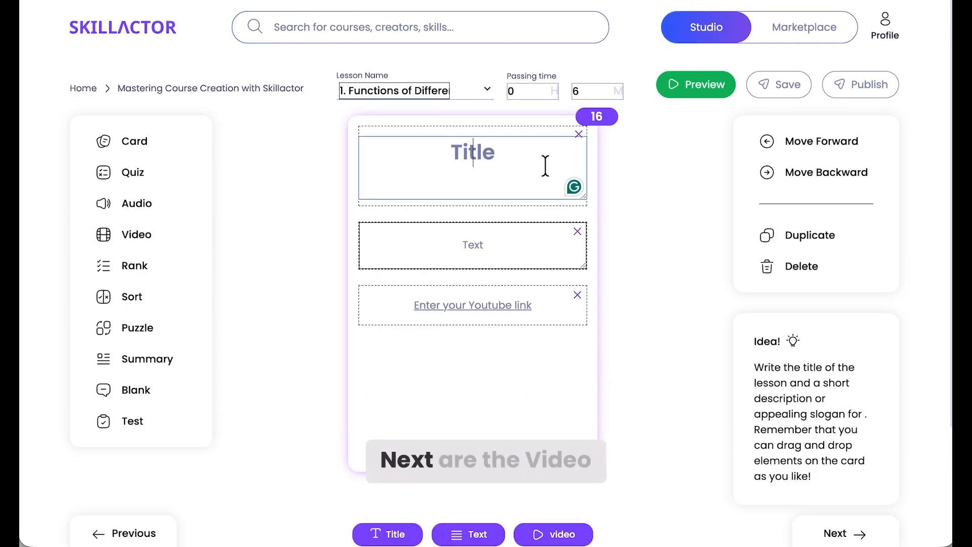
Step: Title the video card "Video Card Example" and paste the note about videos of up to 3 minutes and publicly available YouTube links
{"action": "type", "text": "Video Card Example"}
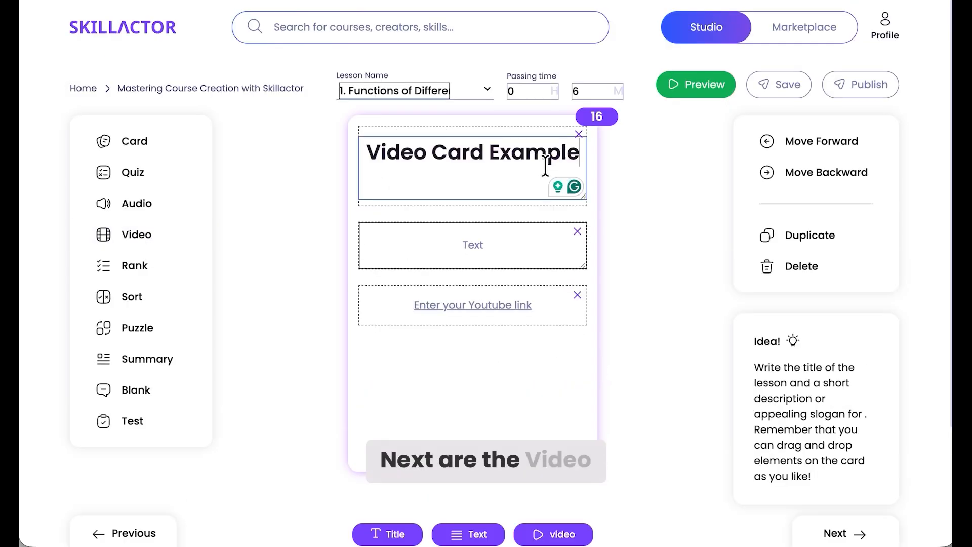
{"action": "left_click", "coordinate": [496, 248]}
{"action": "key", "text": "super+v"}
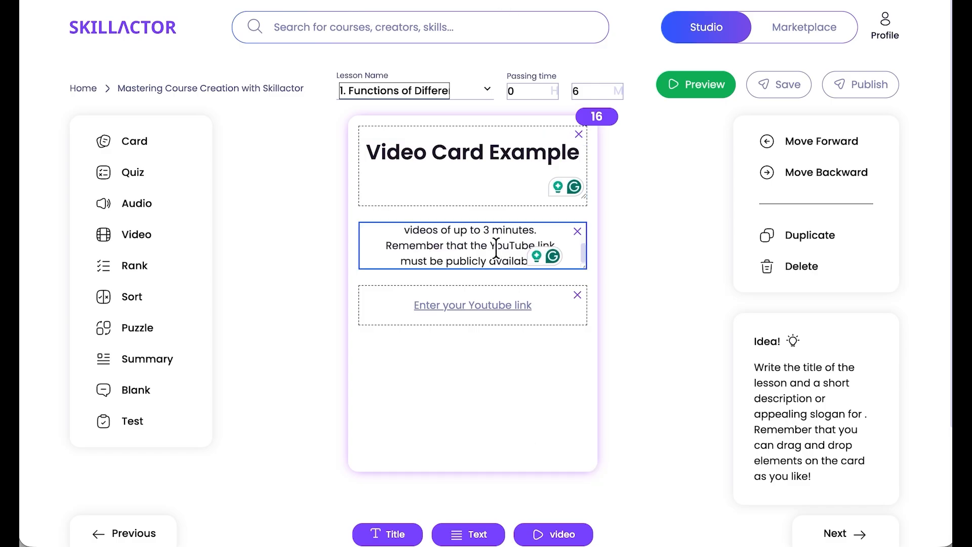
Step: Replace the video card's video element with a new one and embed OpenAI's "Build and test iOS apps" YouTube video in it
{"action": "left_click", "coordinate": [576, 240]}
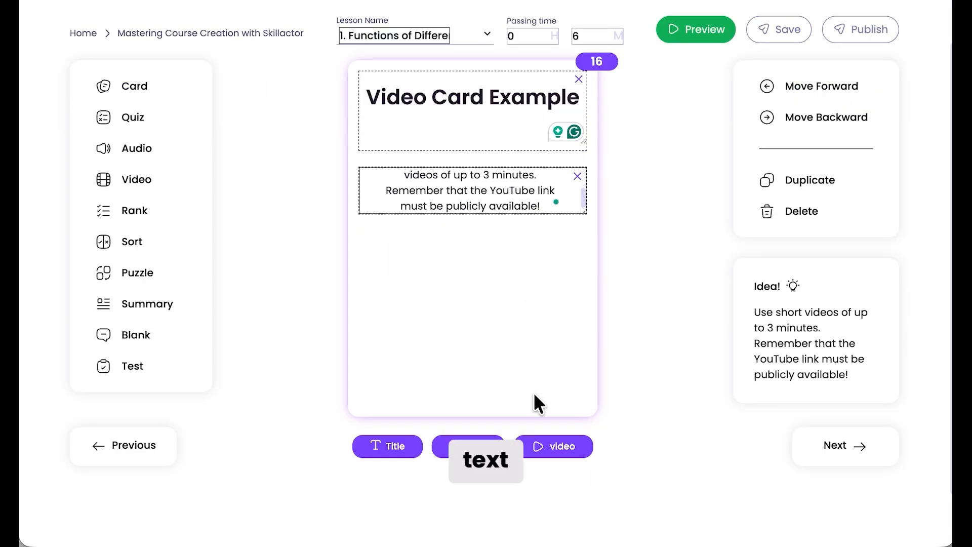
{"action": "left_click", "coordinate": [557, 446]}
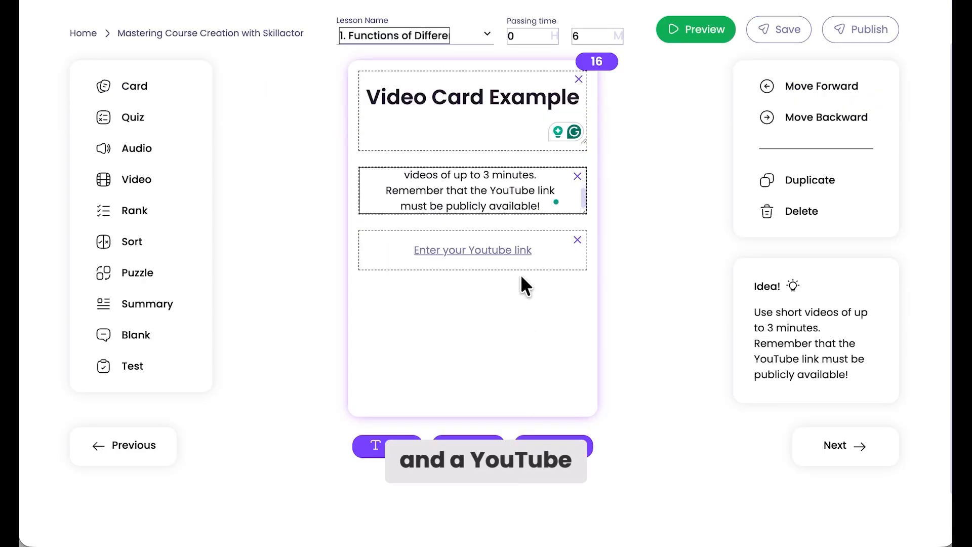
{"action": "left_click", "coordinate": [501, 246]}
{"action": "key", "text": "super+v"}
{"action": "scroll", "coordinate": [545, 321], "scroll_direction": "down", "scroll_amount": 2}
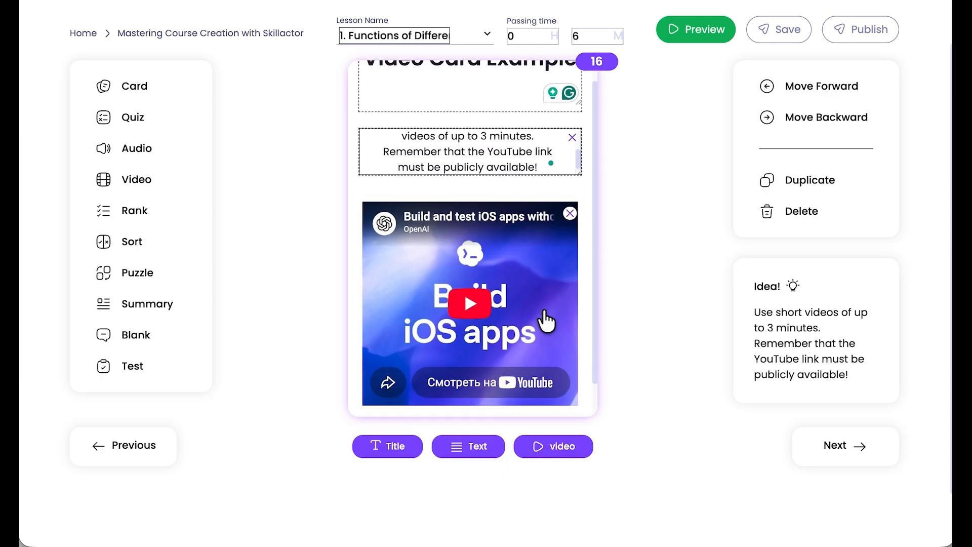
Step: Play the embedded YouTube video briefly and pause it
{"action": "left_click", "coordinate": [464, 284]}
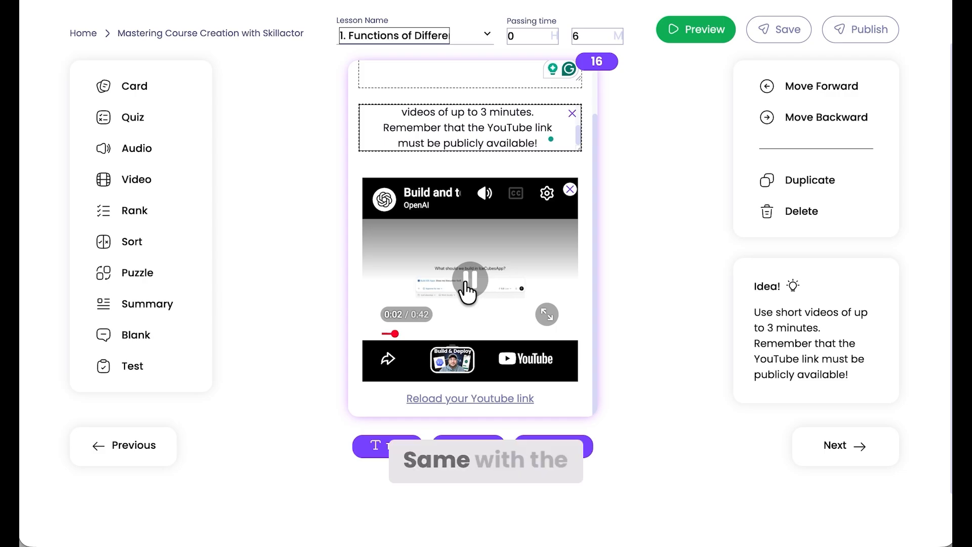
{"action": "left_click", "coordinate": [466, 284]}
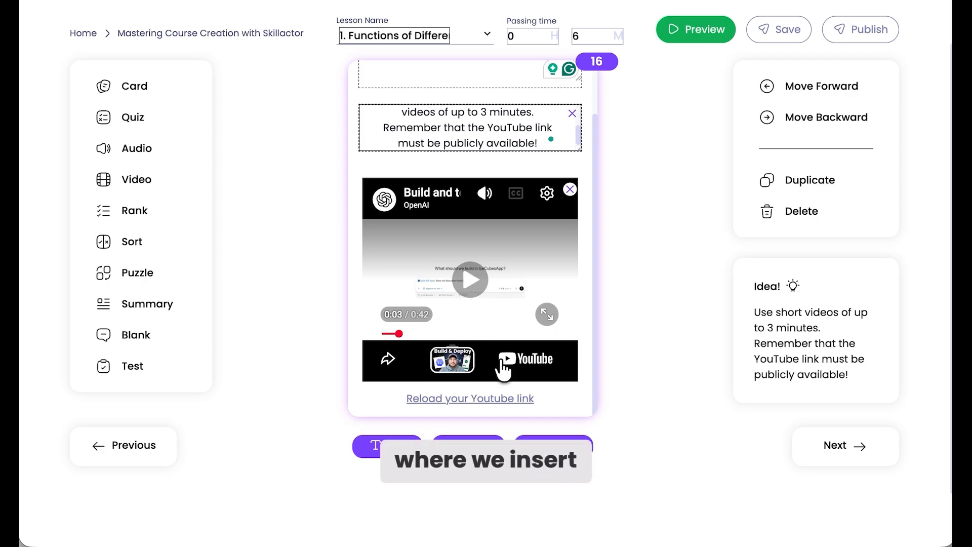
{"action": "scroll", "coordinate": [538, 434], "scroll_direction": "down", "scroll_amount": 1}
{"action": "scroll", "coordinate": [536, 430], "scroll_direction": "up", "scroll_amount": 2}
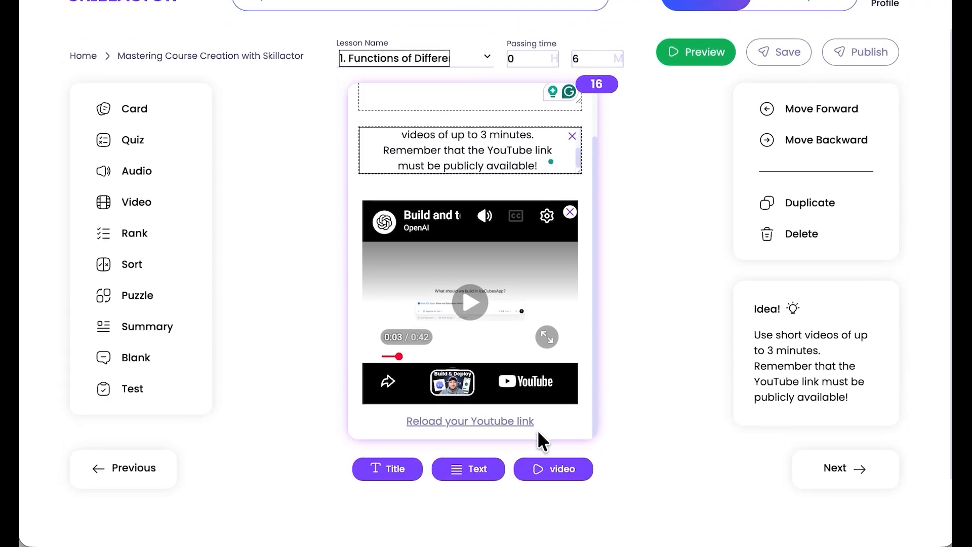
Step: Go to the audio card, title it "Exploring Audio Card" and paste its description about pronunciation and listening in language learning
{"action": "left_click", "coordinate": [831, 483]}
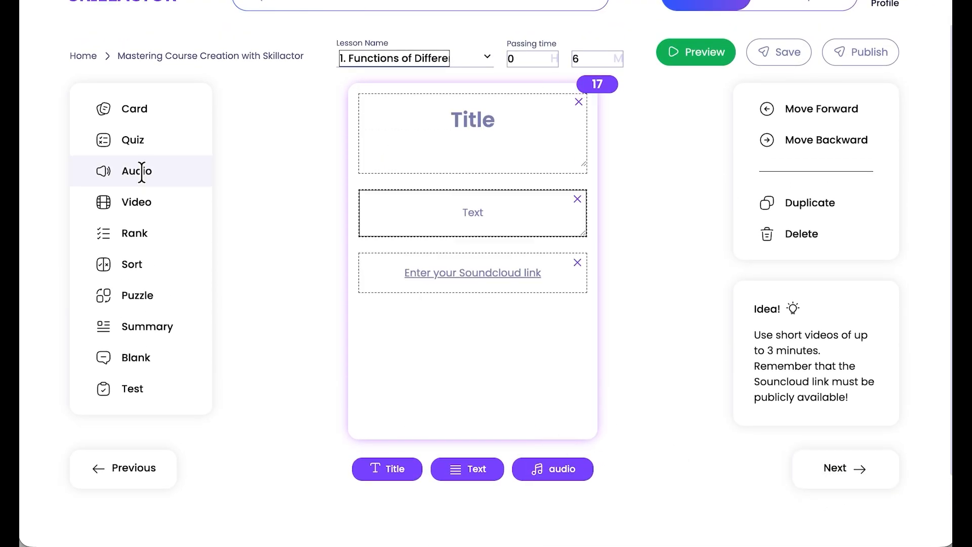
{"action": "left_click", "coordinate": [510, 126]}
{"action": "type", "text": "Exploring Audio Card"}
{"action": "left_click", "coordinate": [472, 205]}
{"action": "key", "text": "ctrl+v"}
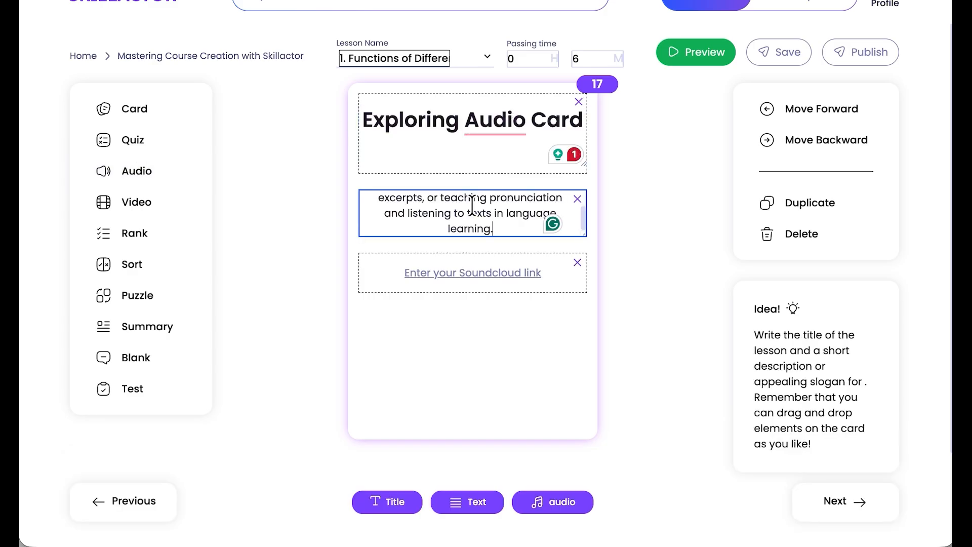
Step: Embed the SoundCloud track "Introduction to Music" in the audio card and test its playback
{"action": "left_click", "coordinate": [525, 267]}
{"action": "key", "text": "super+v"}
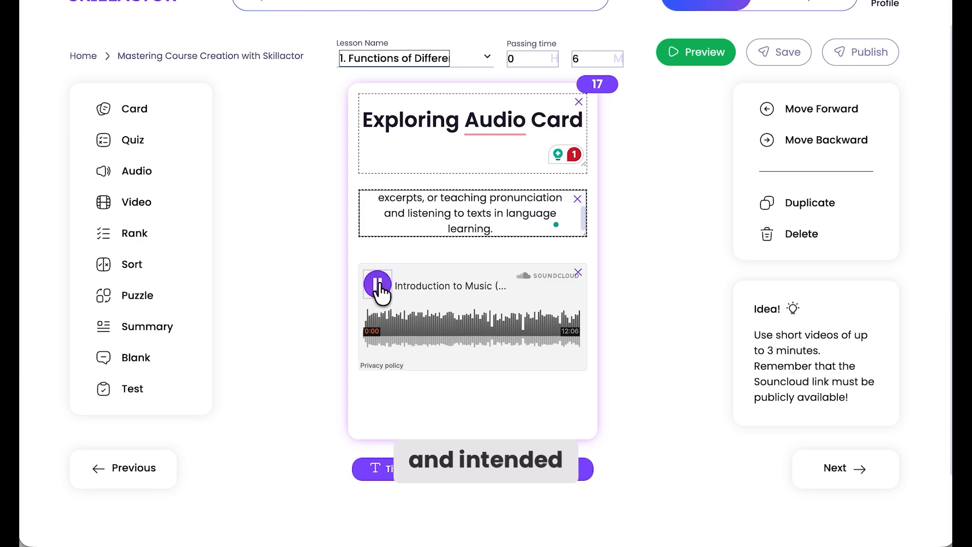
{"action": "left_click", "coordinate": [378, 284]}
{"action": "left_click", "coordinate": [378, 284]}
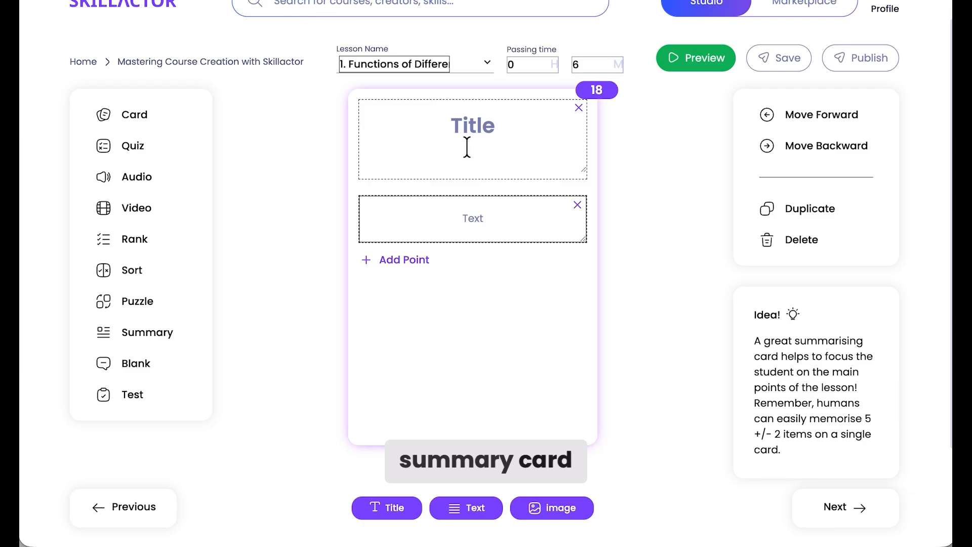
Step: Title the summary card "Summary Card" and paste the lesson overview ending in "Key points:" as its text
{"action": "left_click", "coordinate": [467, 147]}
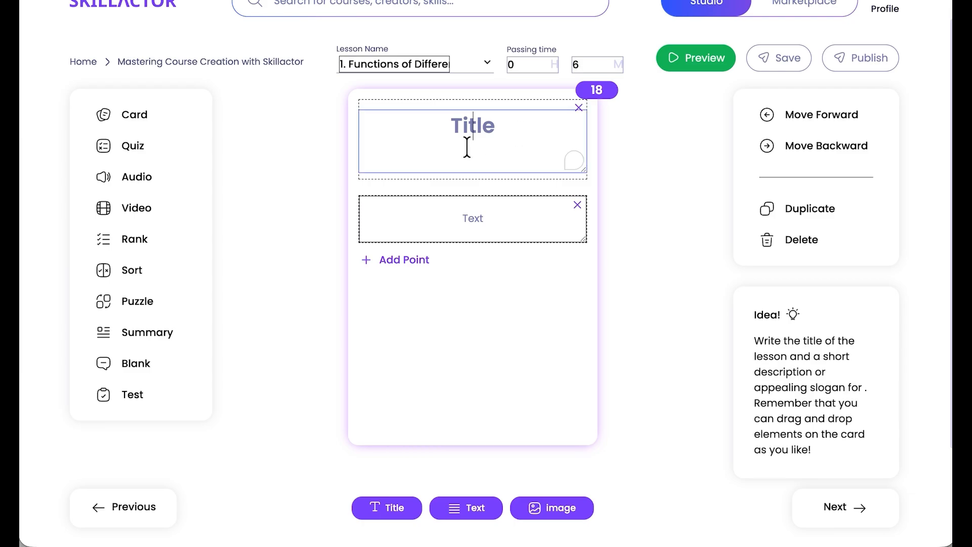
{"action": "type", "text": "Summary Card"}
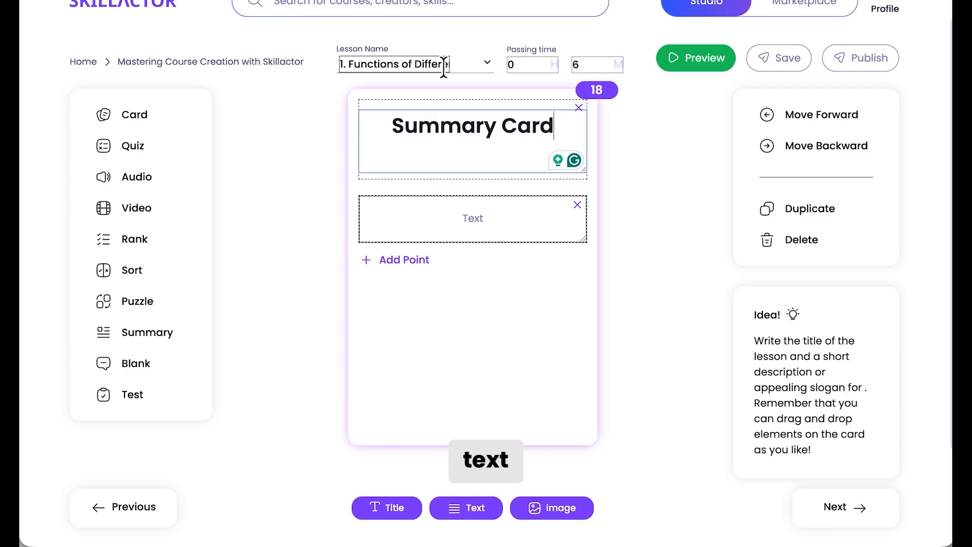
{"action": "left_click", "coordinate": [500, 226]}
{"action": "key", "text": "ctrl+v"}
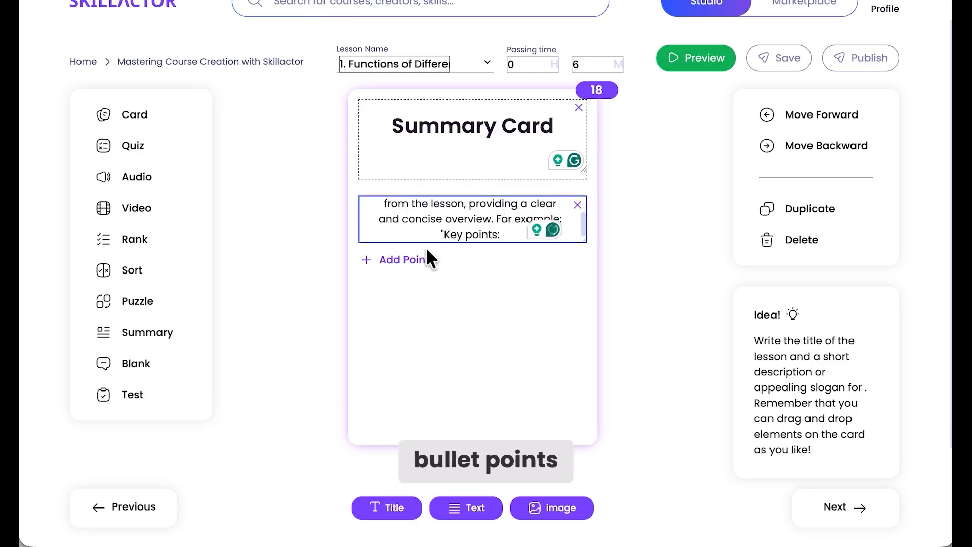
Step: Add an image block to the summary card, place it between the title and the text, and upload 10.png into it
{"action": "left_click", "coordinate": [562, 508]}
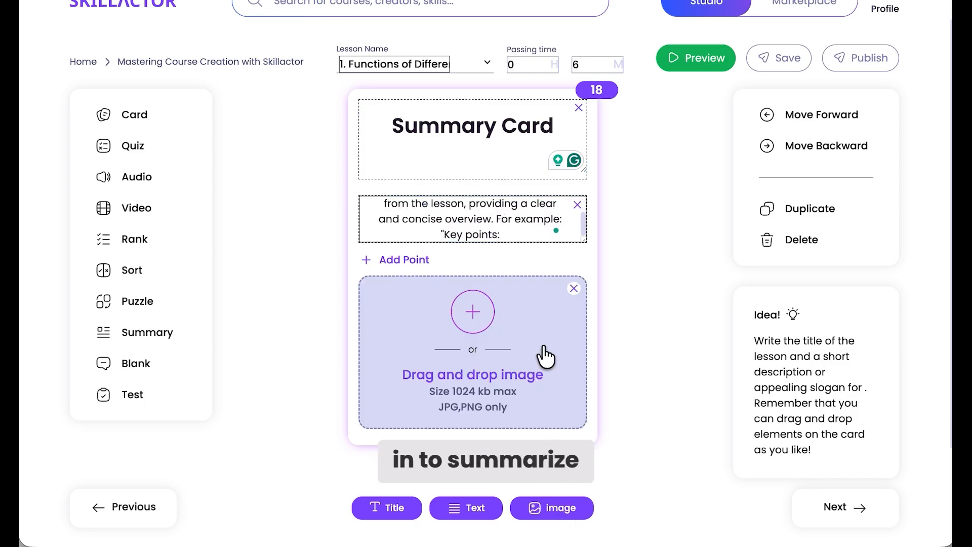
{"action": "left_click_drag", "start_coordinate": [547, 354], "coordinate": [538, 244]}
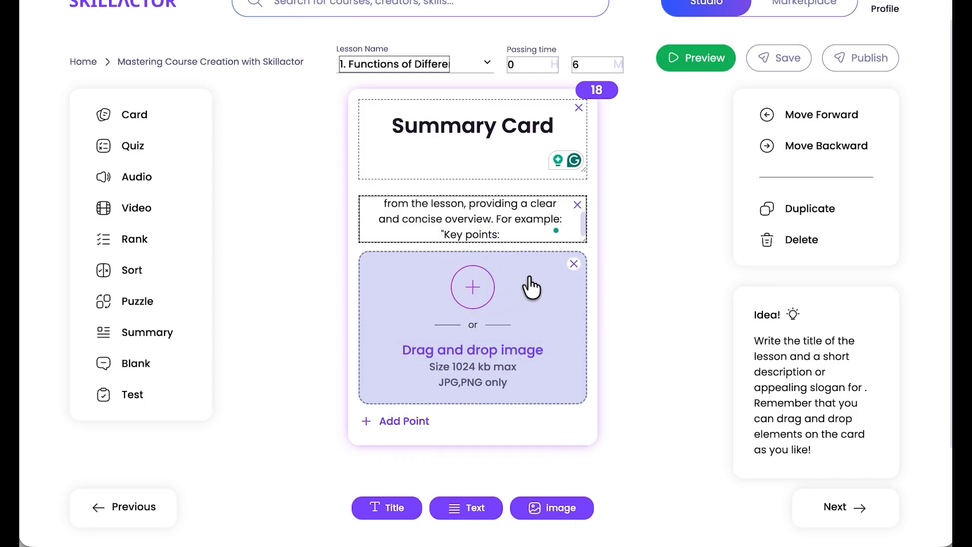
{"action": "left_click_drag", "start_coordinate": [529, 281], "coordinate": [530, 203]}
{"action": "left_click", "coordinate": [454, 252]}
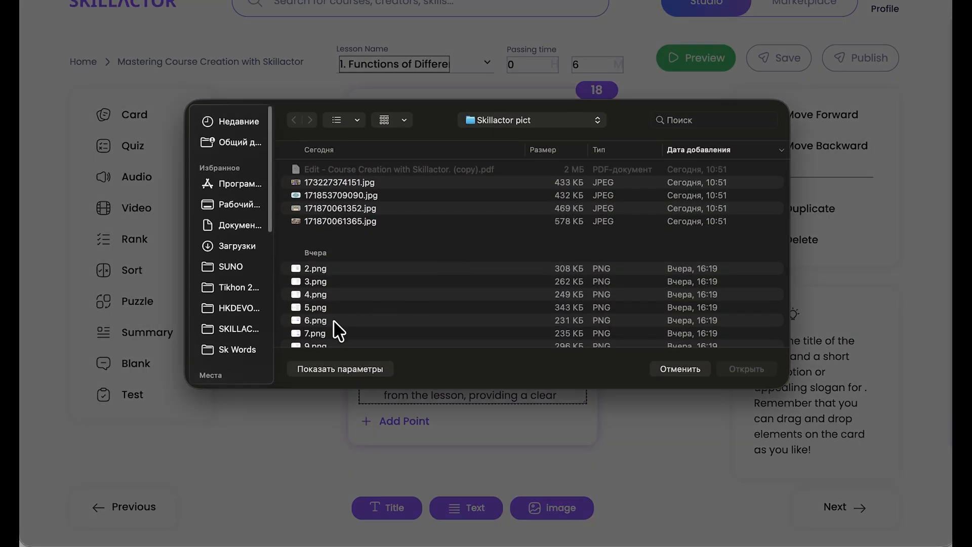
{"action": "scroll", "coordinate": [335, 326], "scroll_direction": "down", "scroll_amount": 3}
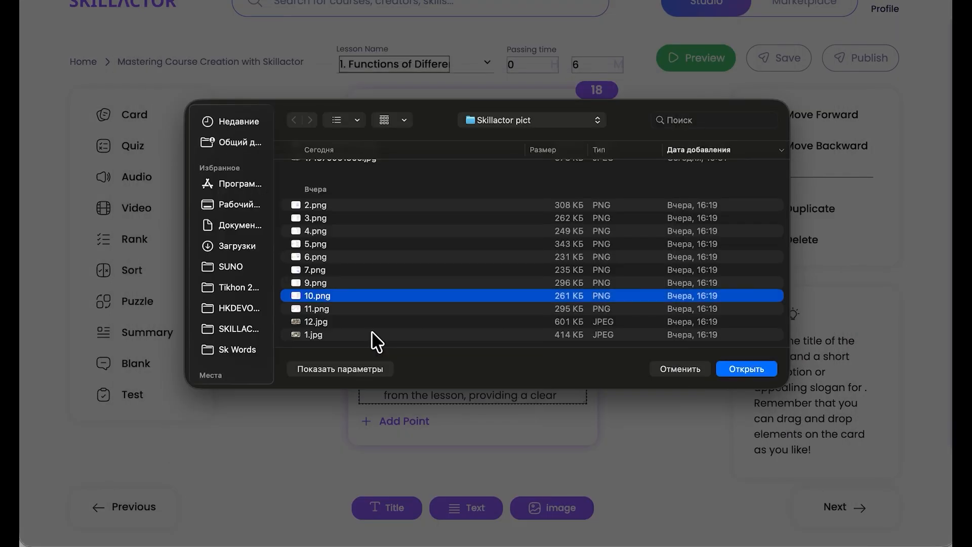
{"action": "key", "text": "Return"}
Step: Add three points to the summary card: "Microlearning is effective", "Learning cards increase engagement" and "Interactive elements are crucial"
{"action": "left_click", "coordinate": [434, 429]}
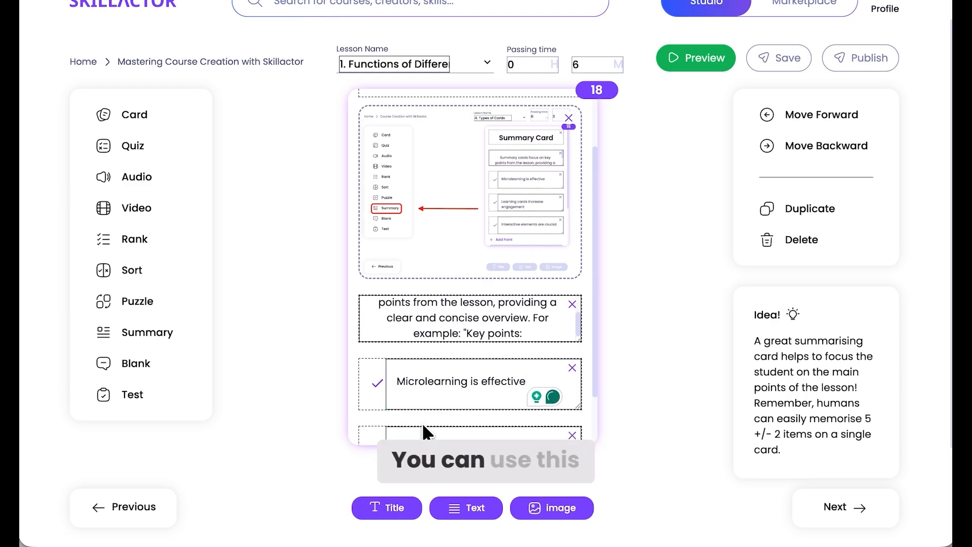
{"action": "scroll", "coordinate": [423, 424], "scroll_direction": "down", "scroll_amount": 2}
{"action": "left_click", "coordinate": [472, 400]}
{"action": "type", "text": "Learning cards increase engagement"}
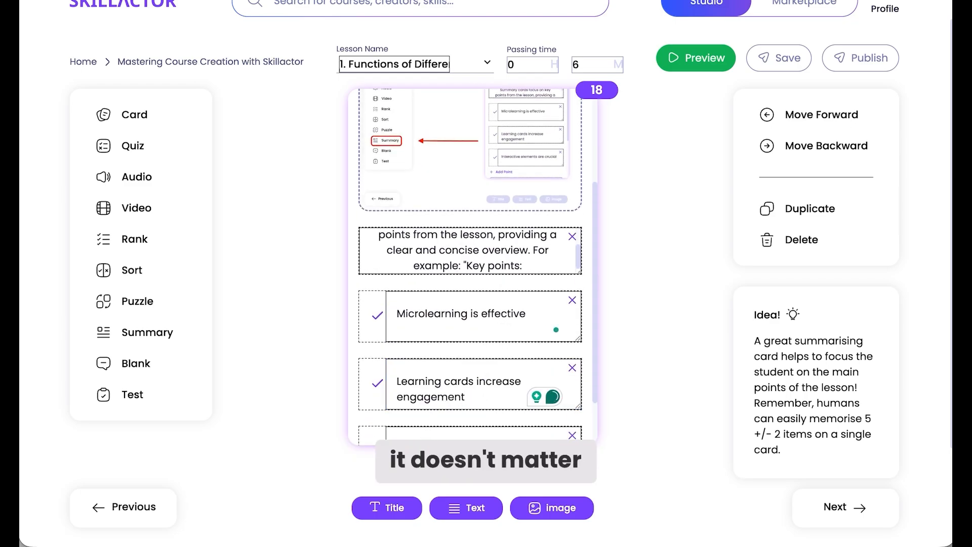
{"action": "left_click", "coordinate": [453, 427]}
{"action": "type", "text": "Interactive elements are crucial"}
{"action": "scroll", "coordinate": [460, 427], "scroll_direction": "down", "scroll_amount": 1}
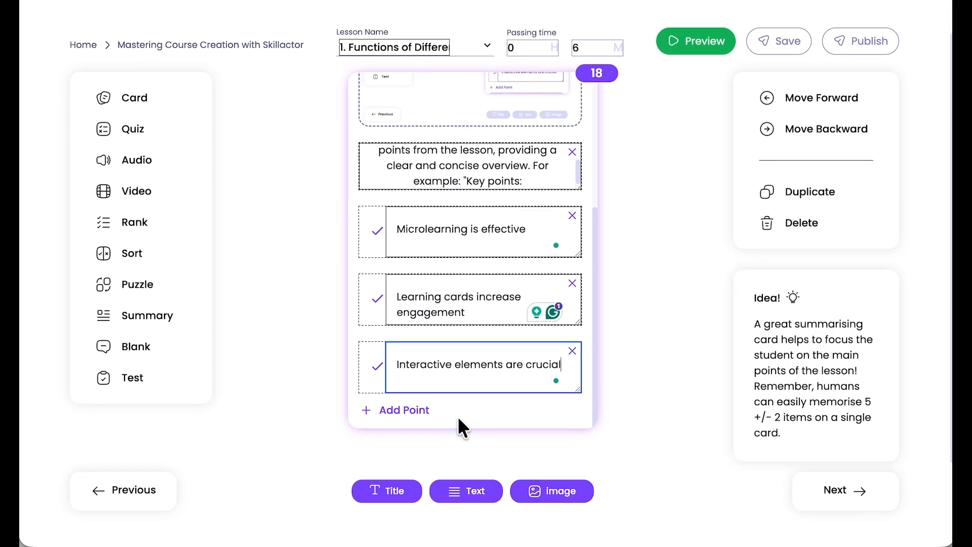
{"action": "scroll", "coordinate": [458, 416], "scroll_direction": "up", "scroll_amount": 1}
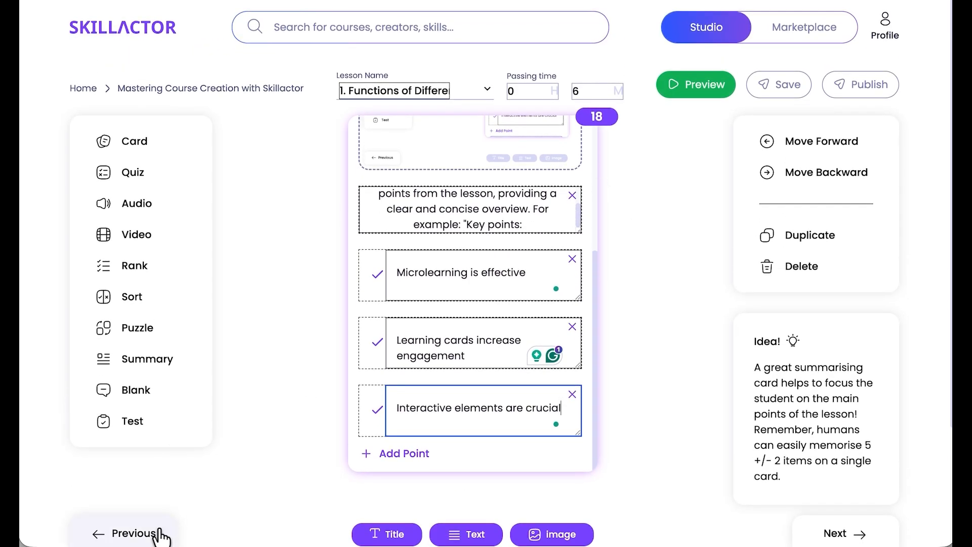
Step: Check the card preceding the summary card, and move the summary card forward to position 15 in the lesson
{"action": "left_click", "coordinate": [152, 536]}
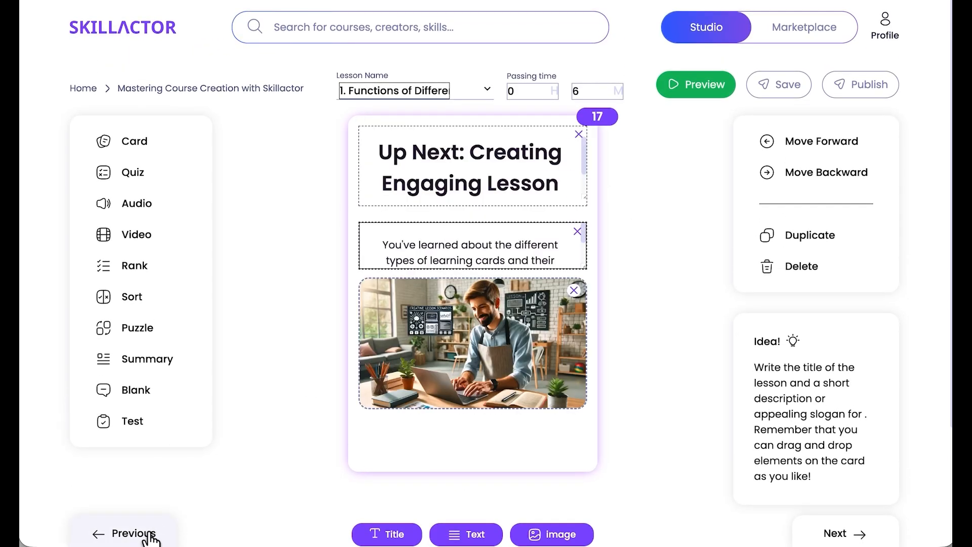
{"action": "left_click", "coordinate": [832, 533]}
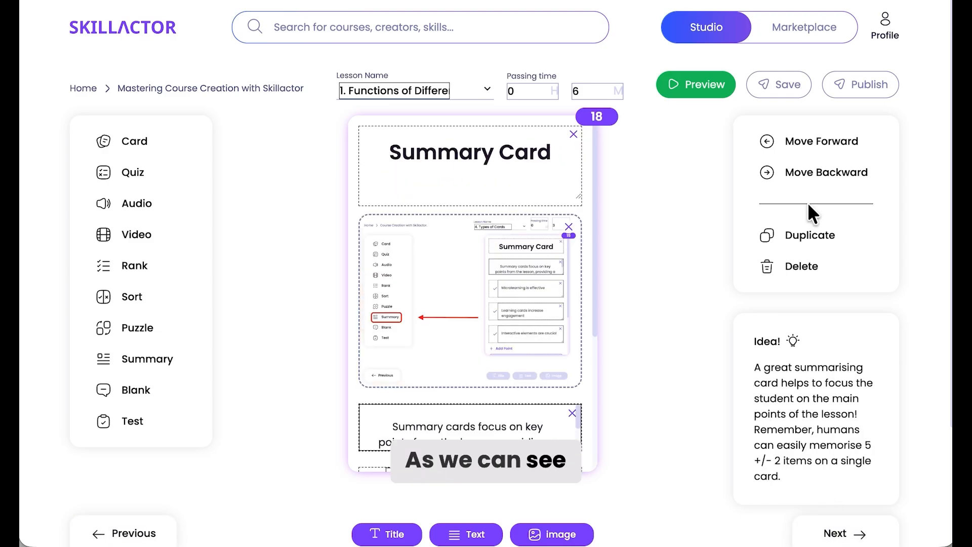
{"action": "left_click", "coordinate": [765, 146]}
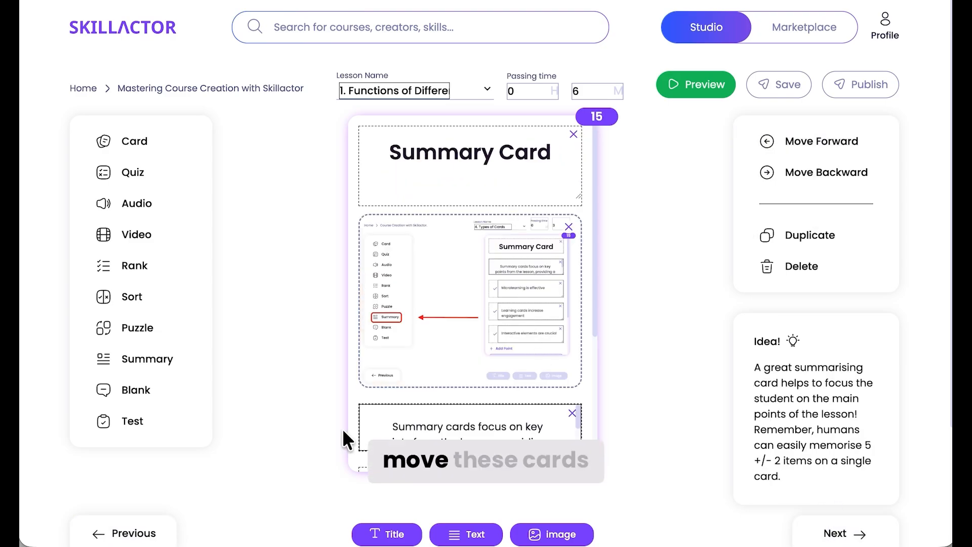
Step: Step through the cards from Test Card Example to the closing Up Next card to check their order
{"action": "left_click", "coordinate": [163, 532]}
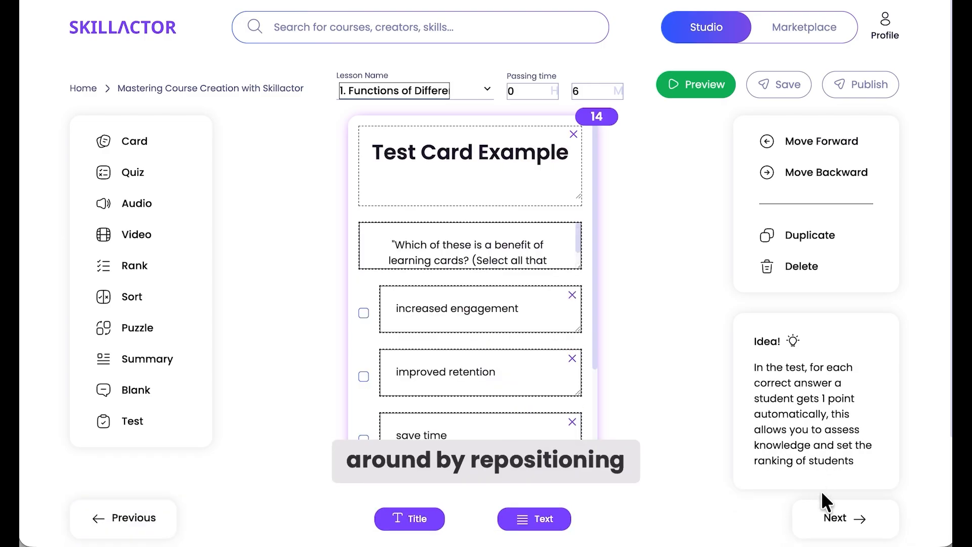
{"action": "left_click", "coordinate": [830, 519]}
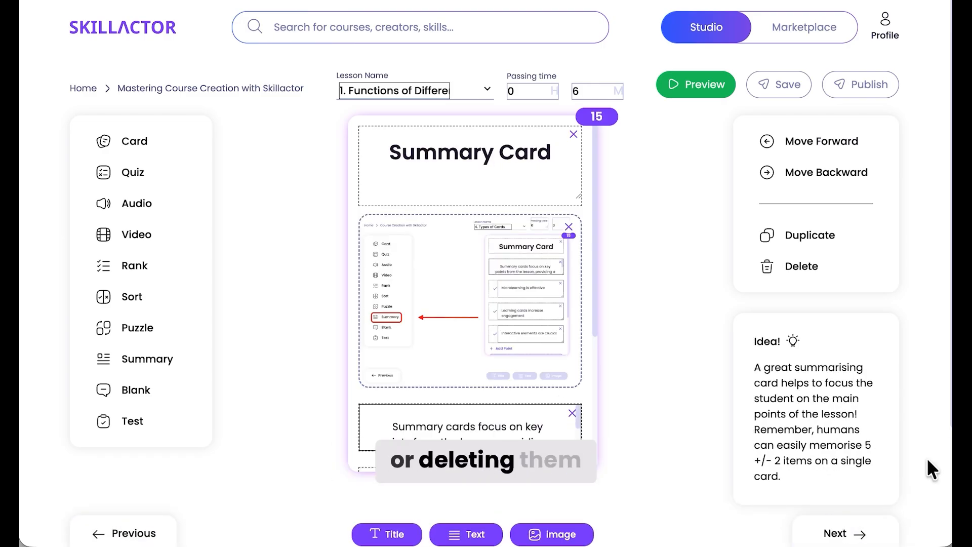
{"action": "left_click", "coordinate": [831, 529]}
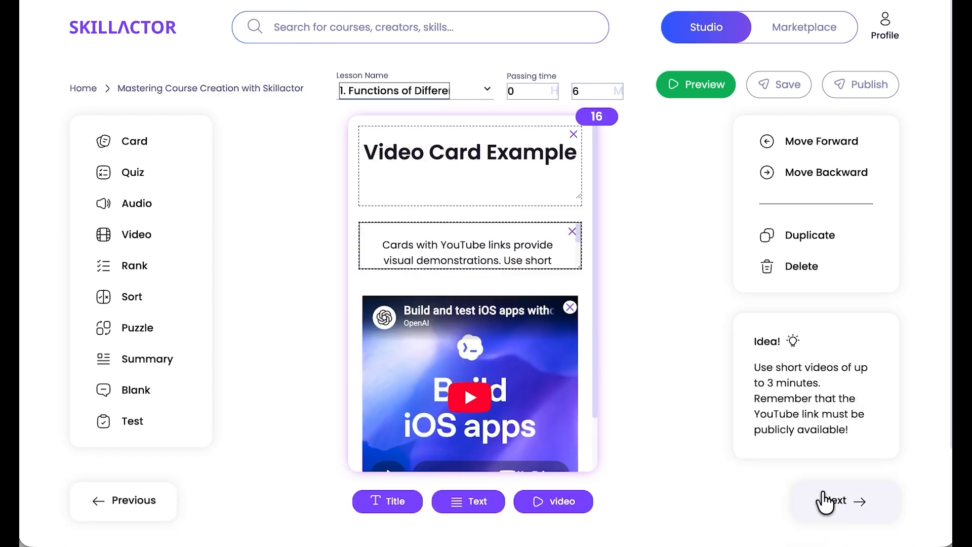
{"action": "left_click", "coordinate": [828, 502]}
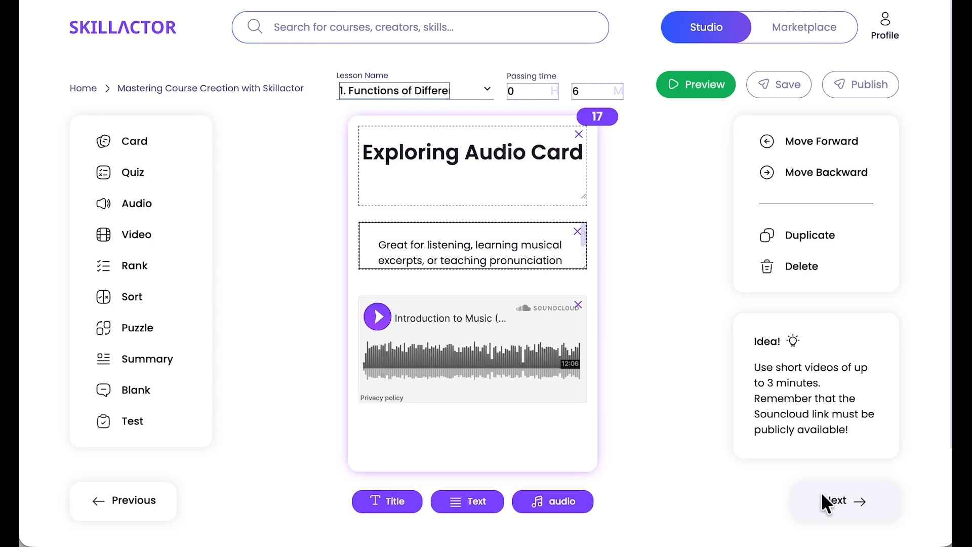
{"action": "left_click", "coordinate": [825, 502]}
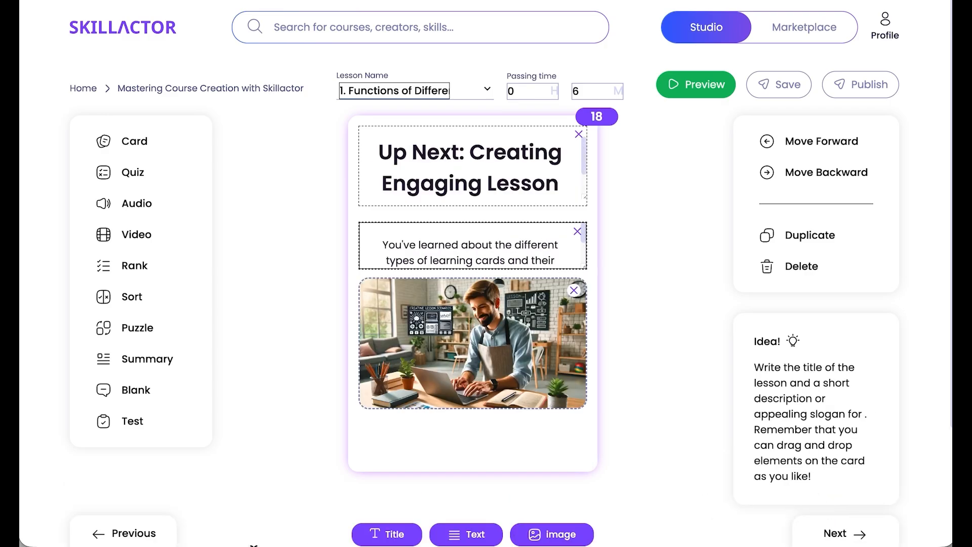
{"action": "left_click", "coordinate": [145, 537]}
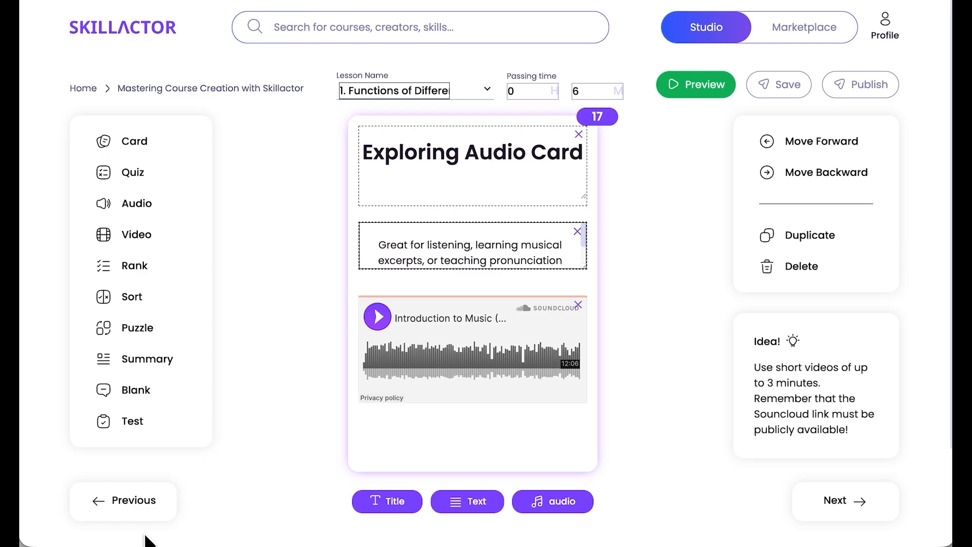
{"action": "left_click", "coordinate": [823, 512]}
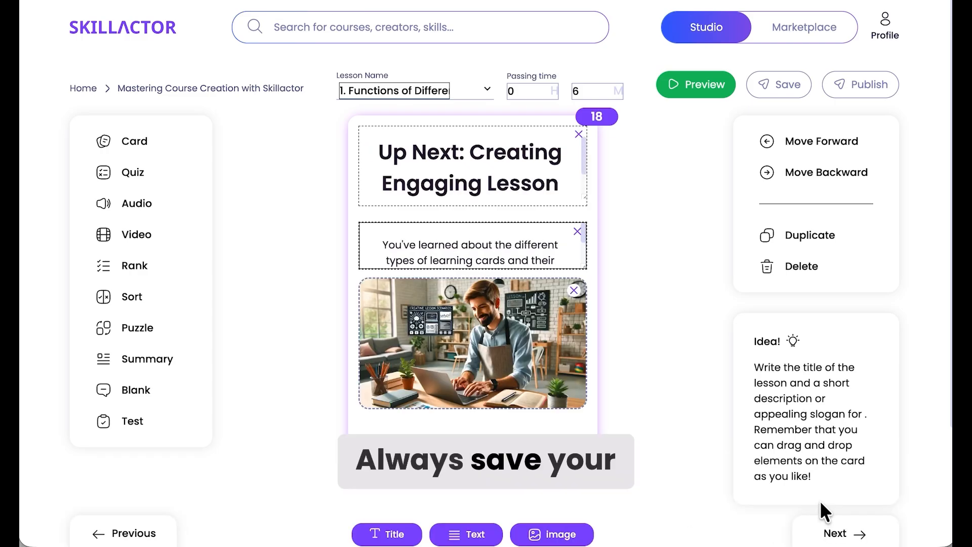
Step: Save the lesson and review all its cards in the course overview through to the last one
{"action": "left_click", "coordinate": [778, 85]}
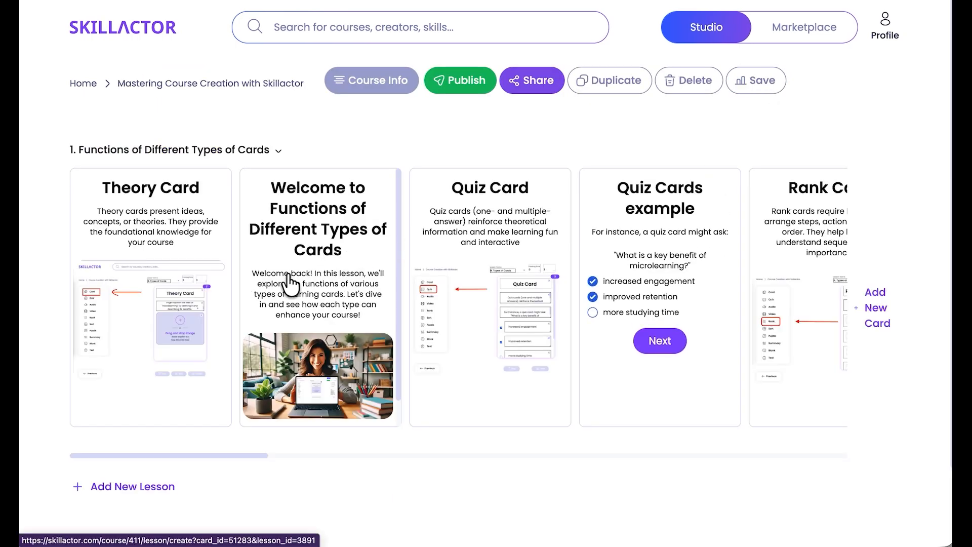
{"action": "scroll", "coordinate": [444, 291], "scroll_direction": "right", "scroll_amount": 10}
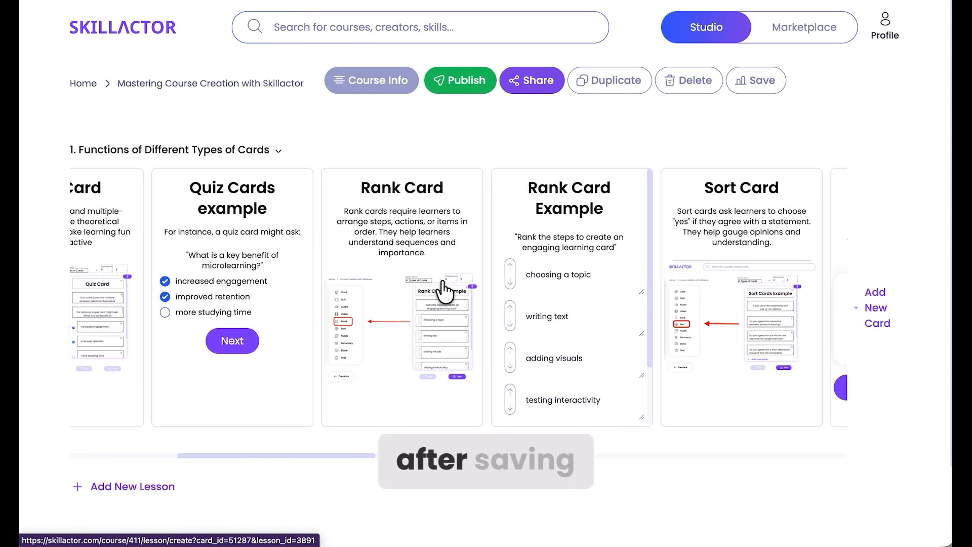
{"action": "scroll", "coordinate": [444, 291], "scroll_direction": "right", "scroll_amount": 10}
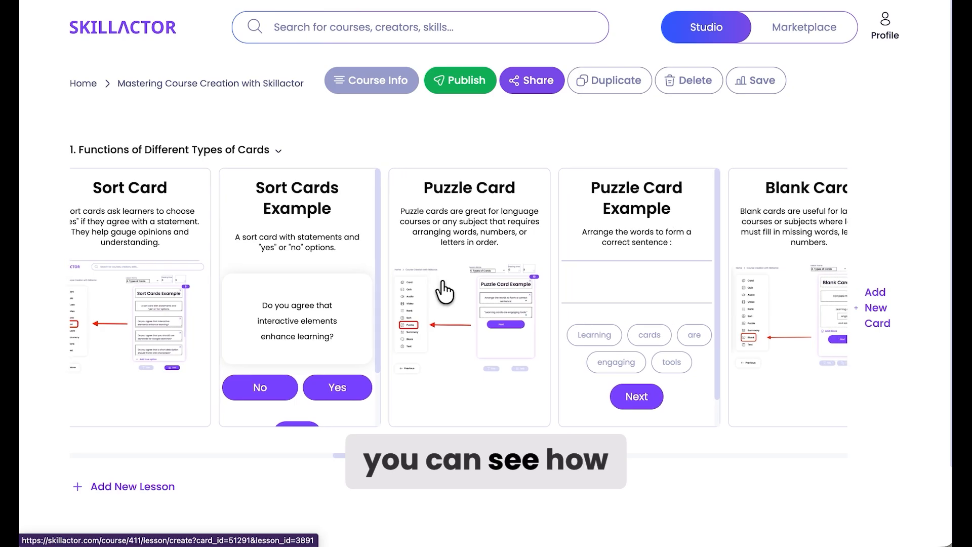
{"action": "scroll", "coordinate": [445, 291], "scroll_direction": "right", "scroll_amount": 10}
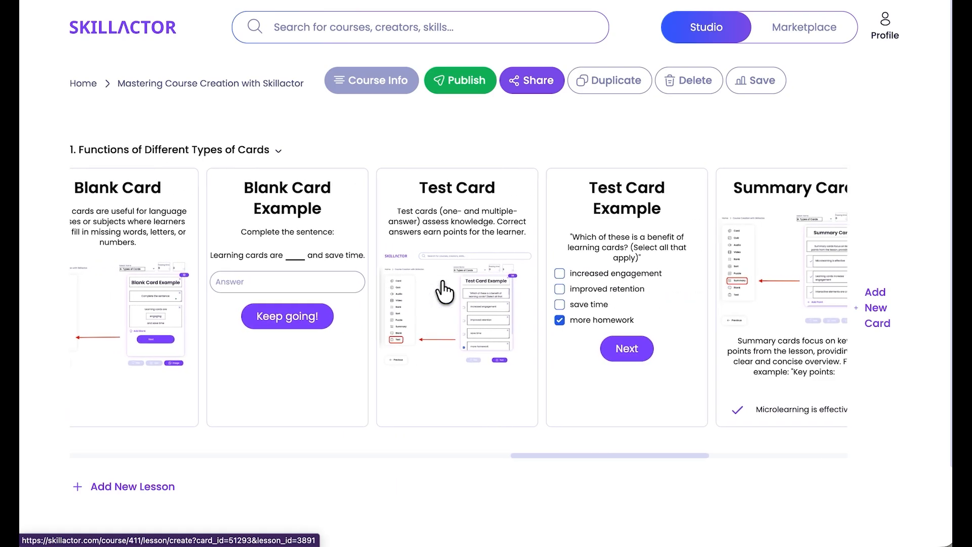
{"action": "scroll", "coordinate": [445, 291], "scroll_direction": "right", "scroll_amount": 2}
{"action": "scroll", "coordinate": [559, 301], "scroll_direction": "right", "scroll_amount": 7}
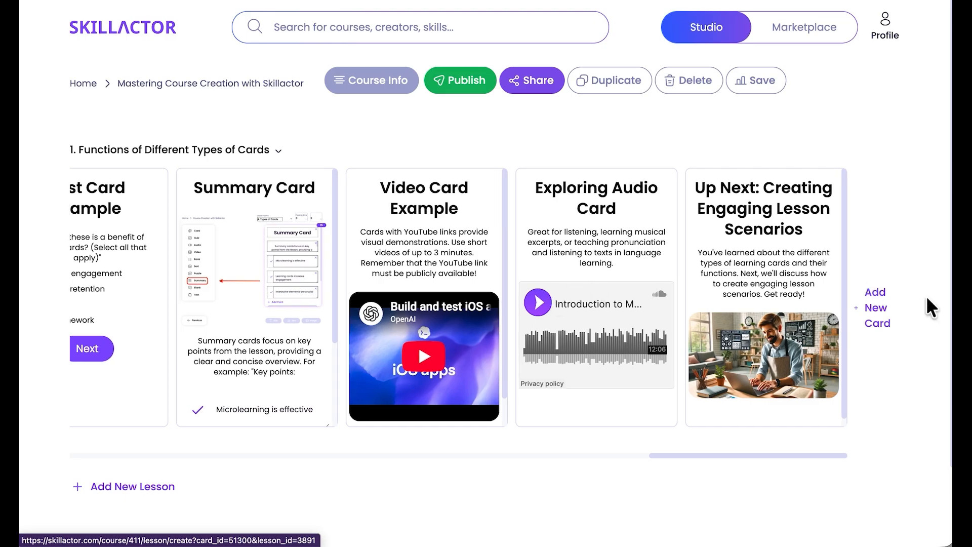
Step: Add a "Preview or Explanation Cards" card and position it between the Exploring Audio Card and the Up Next card
{"action": "left_click", "coordinate": [877, 307]}
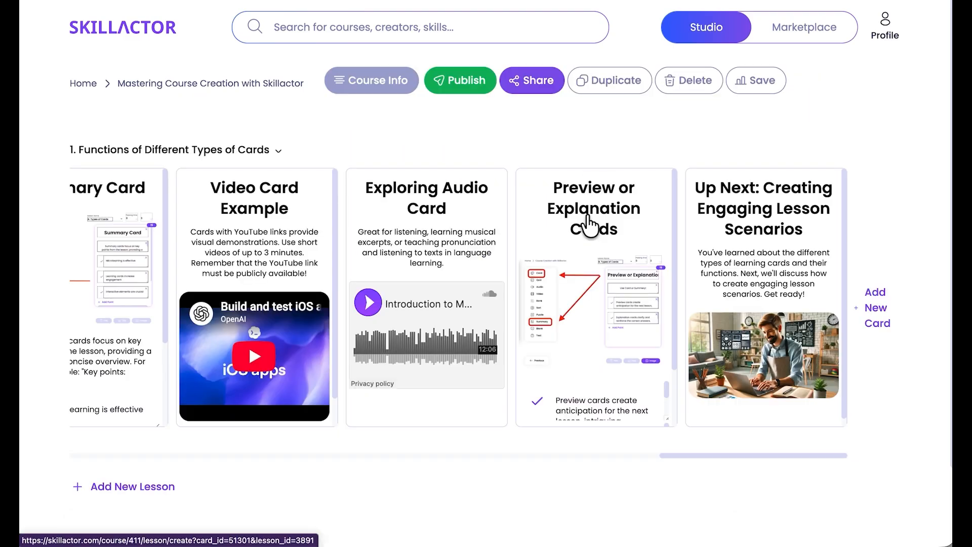
{"action": "left_click_drag", "start_coordinate": [589, 222], "coordinate": [404, 220]}
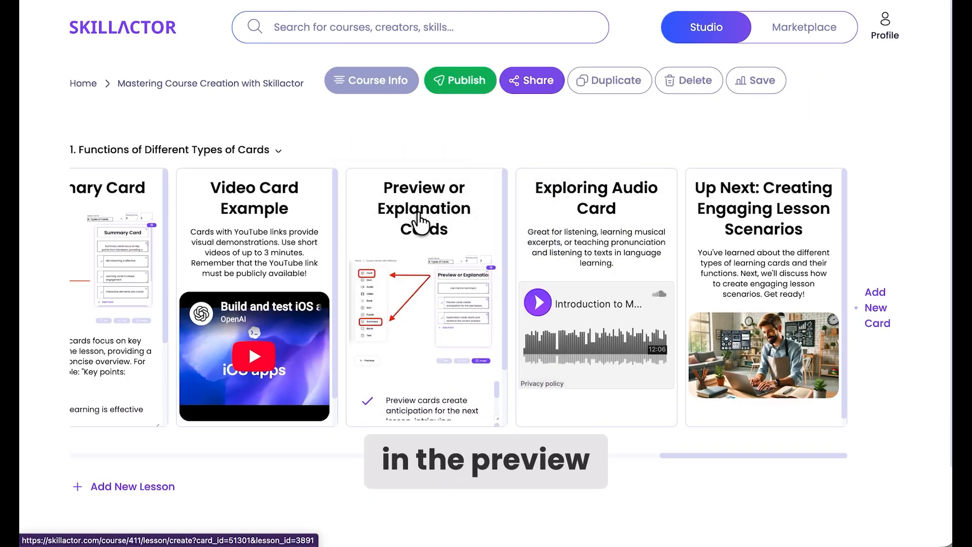
{"action": "left_click_drag", "start_coordinate": [588, 218], "coordinate": [464, 222]}
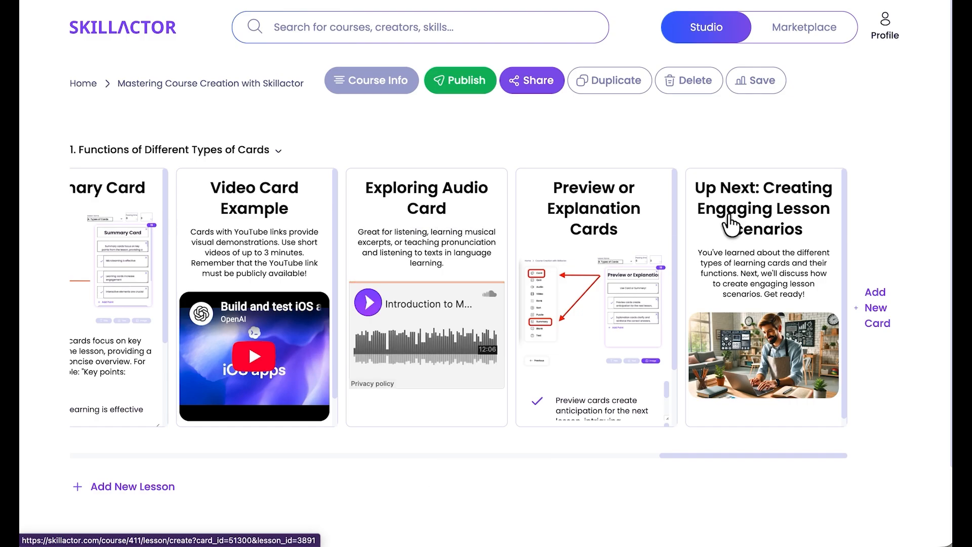
{"action": "left_click_drag", "start_coordinate": [733, 223], "coordinate": [763, 223]}
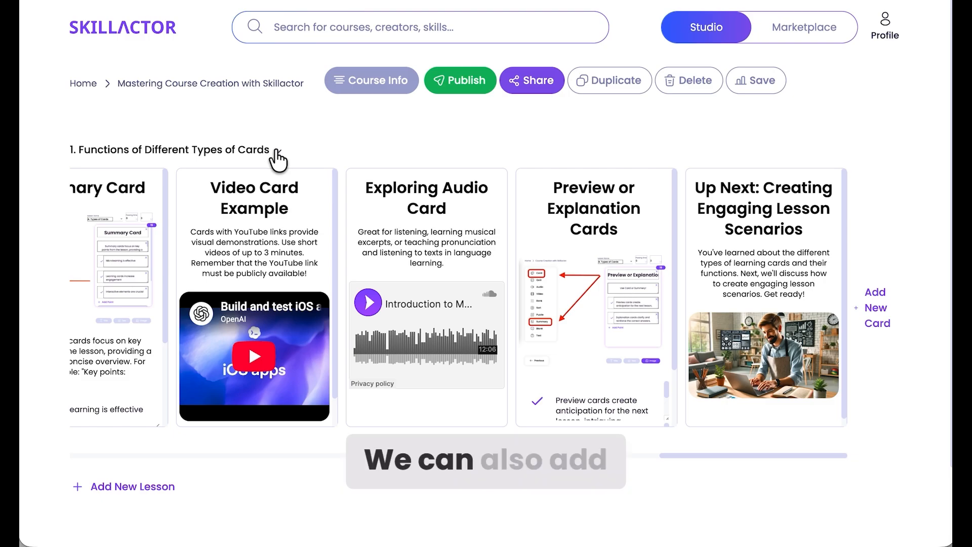
Step: Add a new second lesson to the course and name it "Types of Cards"
{"action": "left_click", "coordinate": [129, 485]}
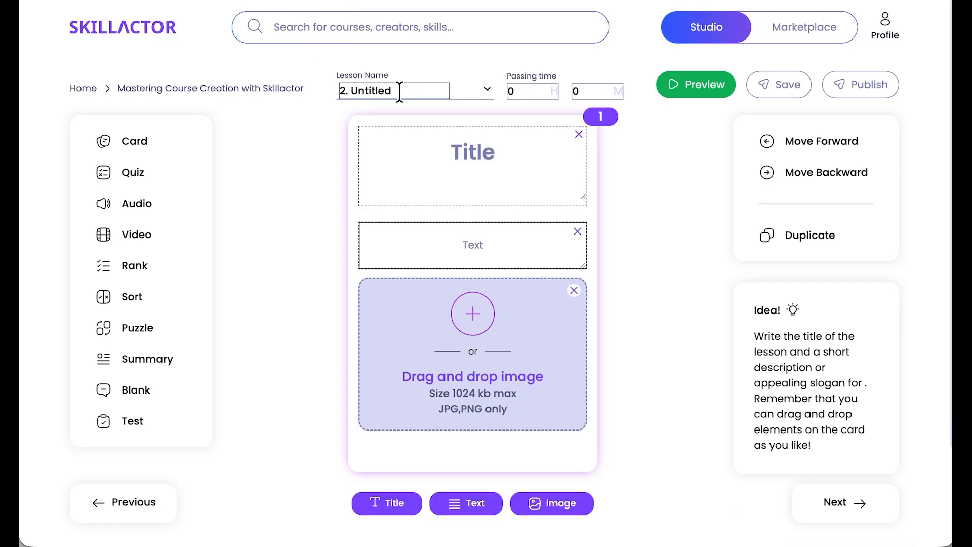
{"action": "left_click", "coordinate": [399, 91]}
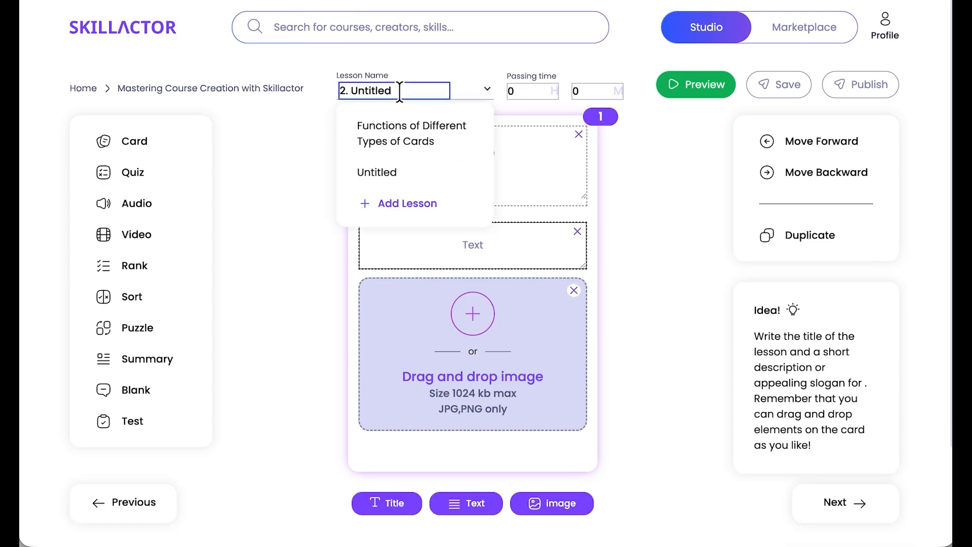
{"action": "key", "text": "BackSpace"}
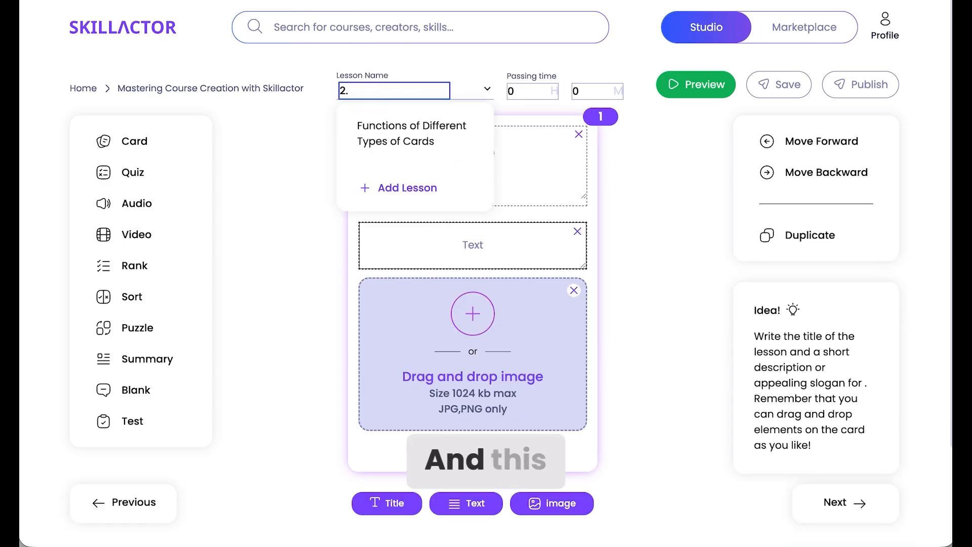
{"action": "type", "text": "Types of Cards"}
{"action": "mouse_move", "coordinate": [395, 190]}
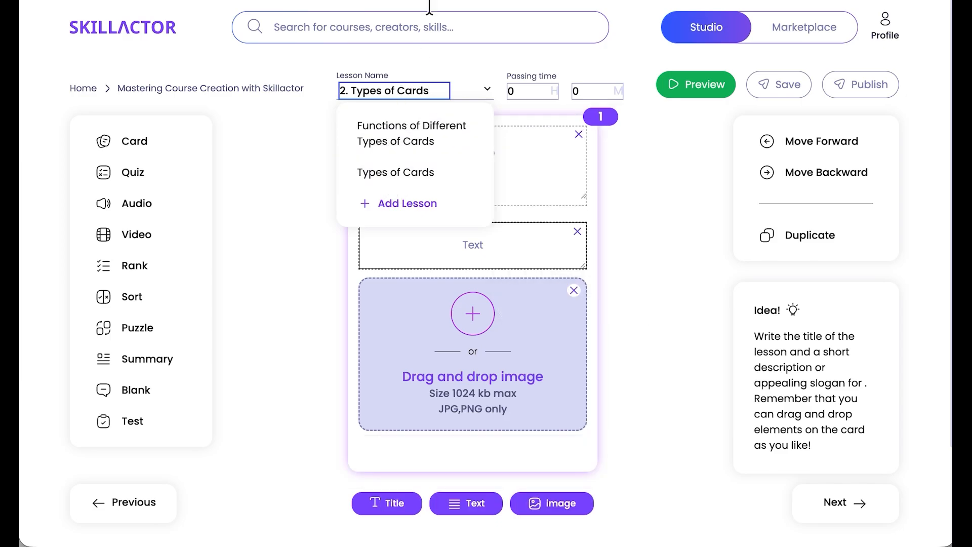
Step: Rename the second lesson "Creating Engaging Lesson Scenarios"
{"action": "mouse_move", "coordinate": [447, 180]}
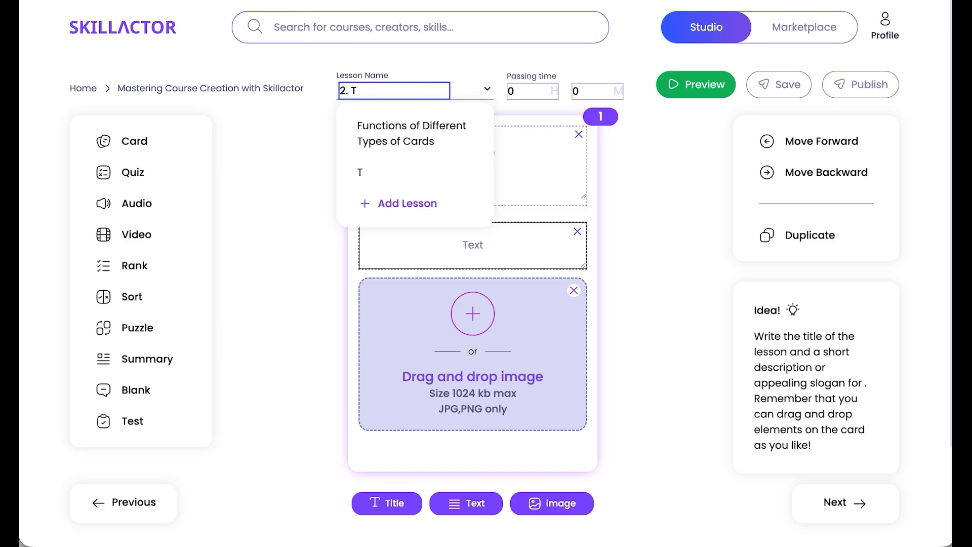
{"action": "key", "text": "BackSpace"}
{"action": "type", "text": "Creating Engaging Lesson Scenarios"}
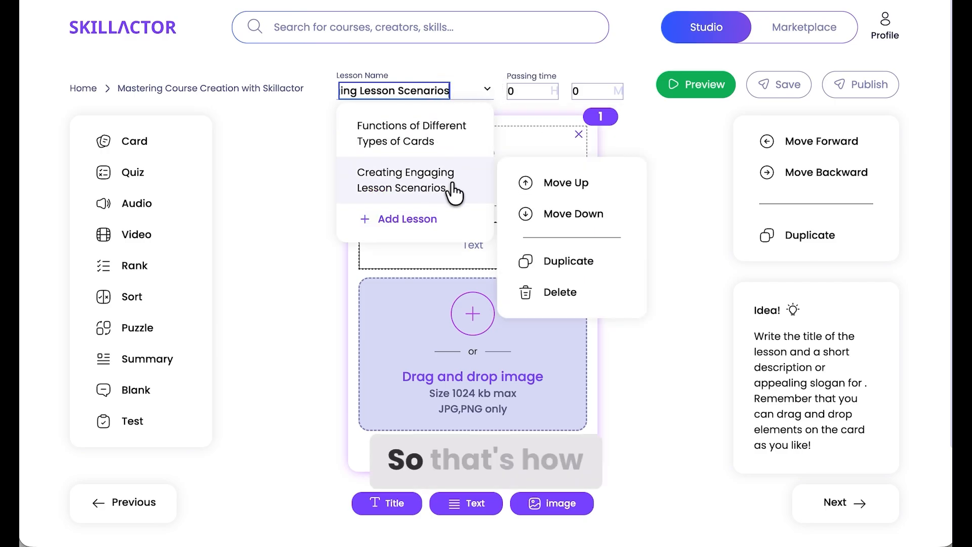
Step: Move the Creating Engaging Lesson Scenarios lesson up to first place and return it to second place
{"action": "left_click", "coordinate": [558, 188]}
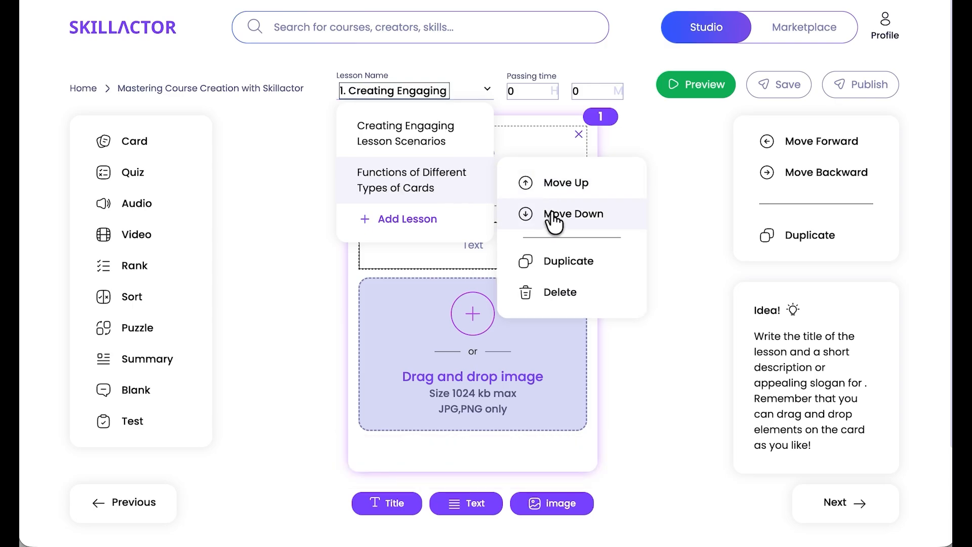
{"action": "left_click", "coordinate": [555, 175]}
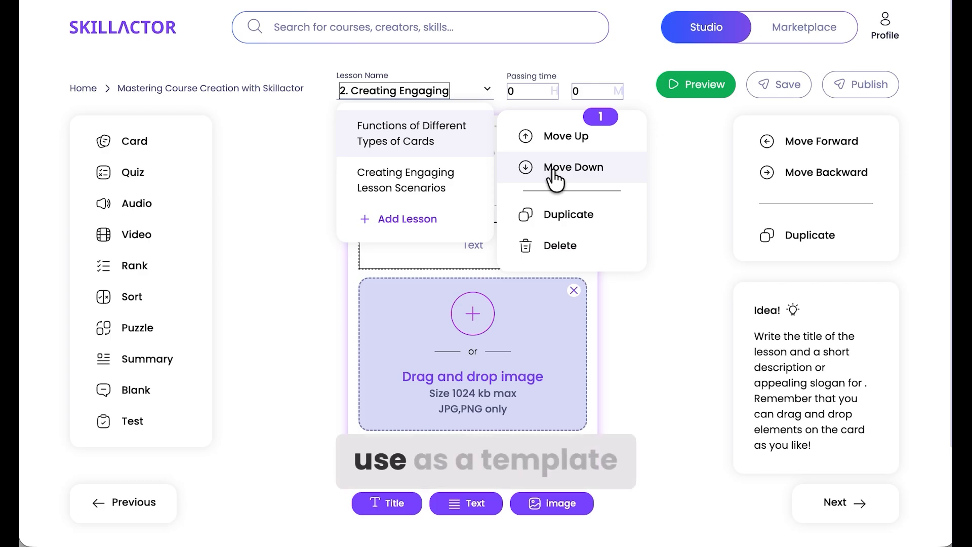
Step: Duplicate the Functions of Different Types of Cards lesson, delete the original, and put the copy in first place
{"action": "left_click", "coordinate": [559, 215]}
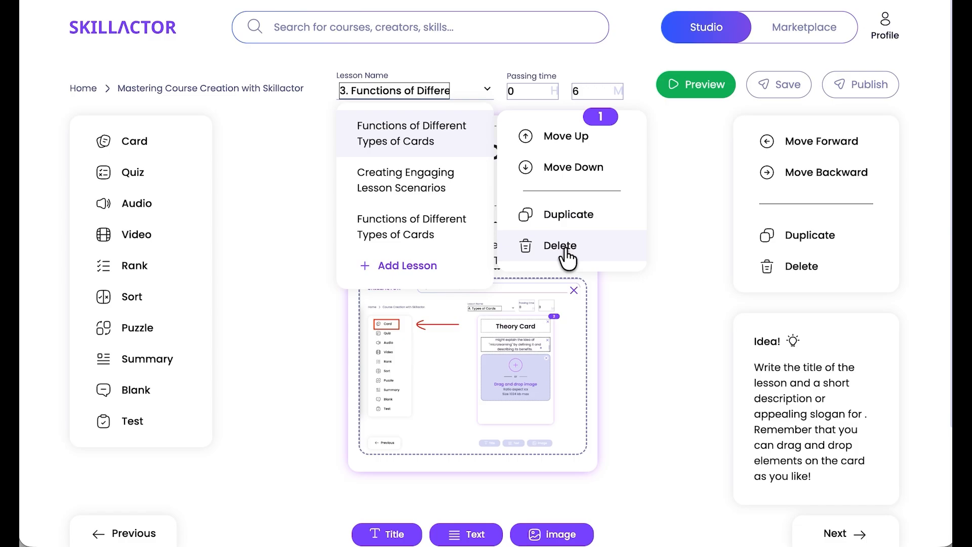
{"action": "left_click", "coordinate": [560, 245]}
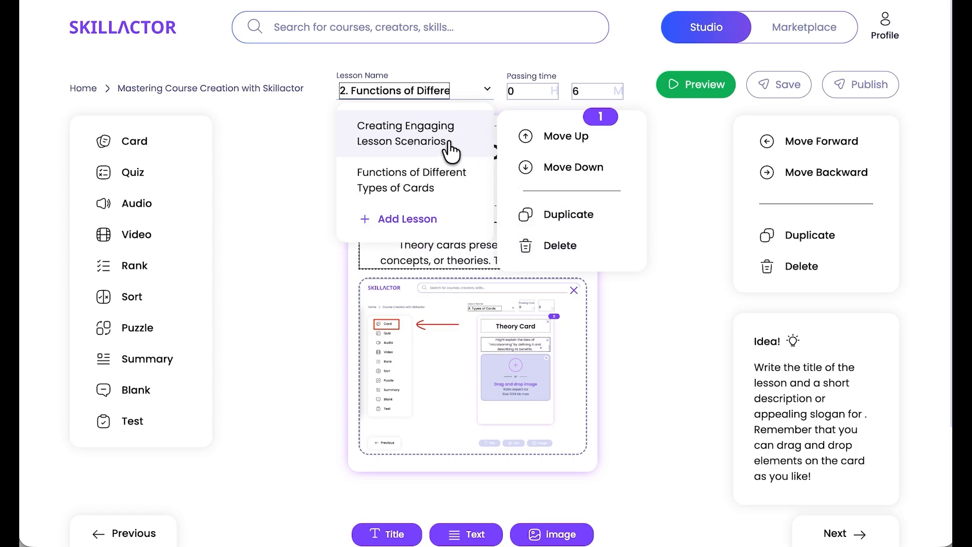
{"action": "left_click", "coordinate": [556, 145]}
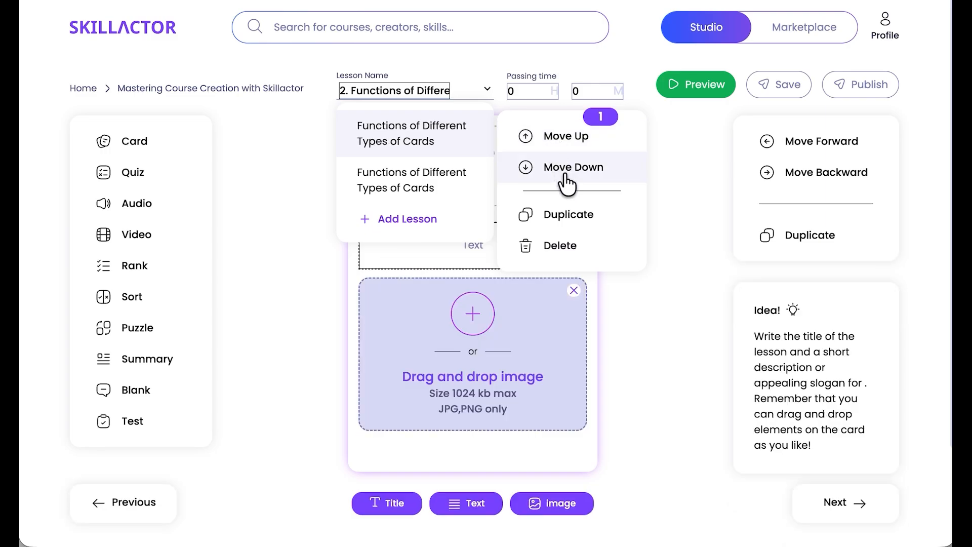
Step: Set the second lesson's passing time to 4 minutes and save the course
{"action": "left_click", "coordinate": [565, 173]}
{"action": "key", "text": "BackSpace"}
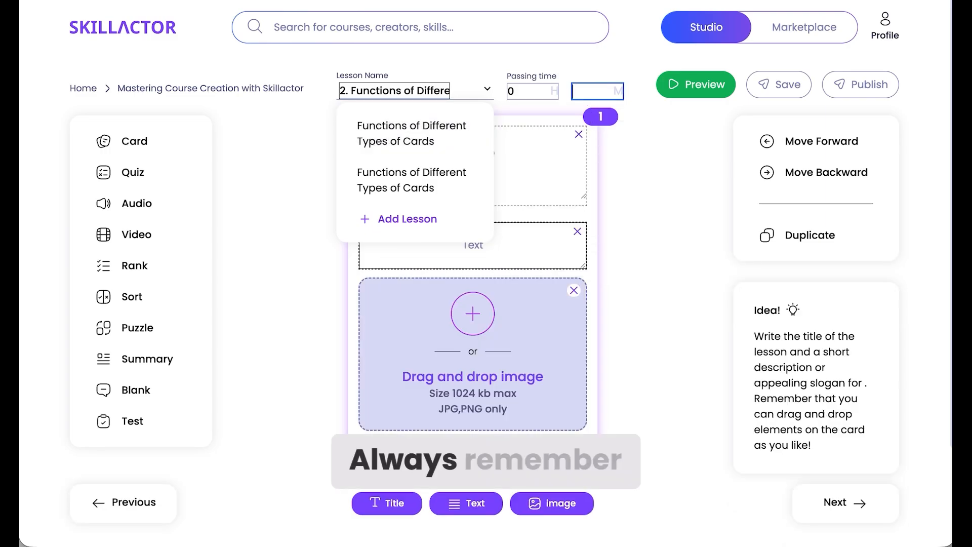
{"action": "type", "text": "4"}
{"action": "left_click", "coordinate": [487, 93]}
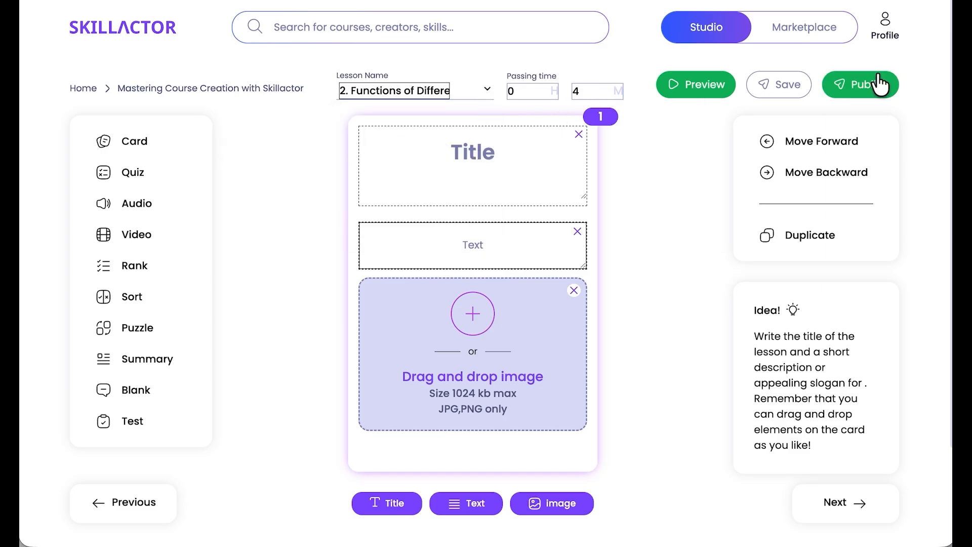
{"action": "left_click", "coordinate": [785, 83]}
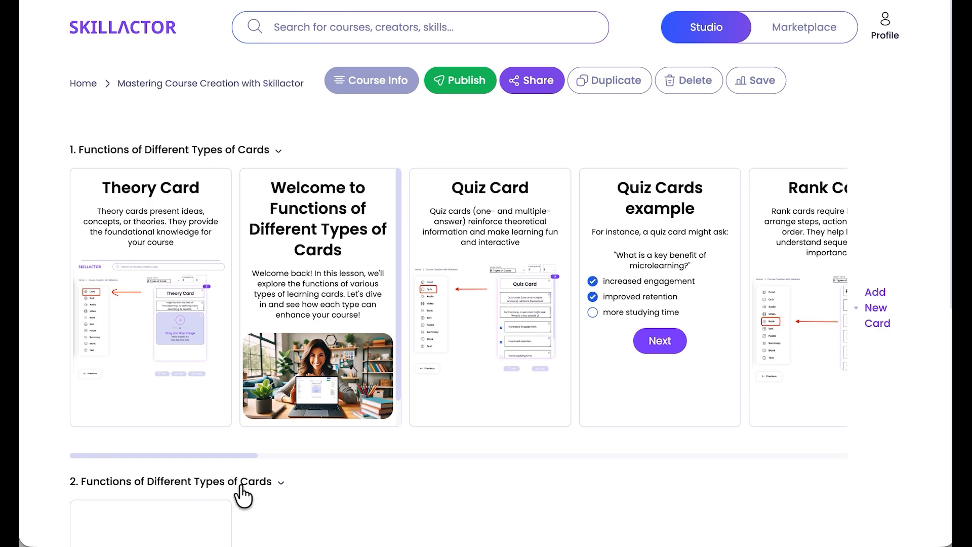
Step: Duplicate the second lesson in the course overview and delete the resulting third lesson
{"action": "left_click", "coordinate": [280, 484]}
{"action": "scroll", "coordinate": [280, 486], "scroll_direction": "down", "scroll_amount": 3}
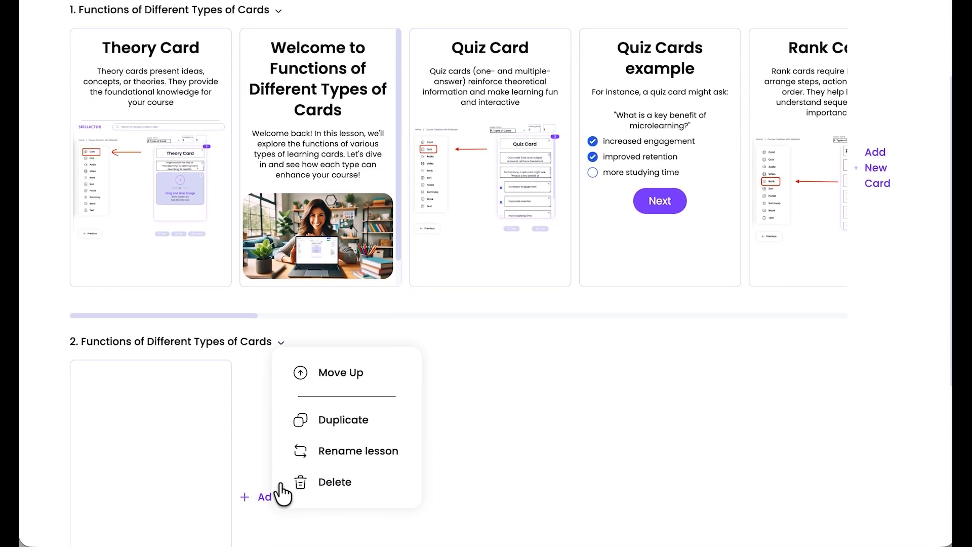
{"action": "left_click", "coordinate": [334, 421]}
{"action": "scroll", "coordinate": [337, 430], "scroll_direction": "down", "scroll_amount": 5}
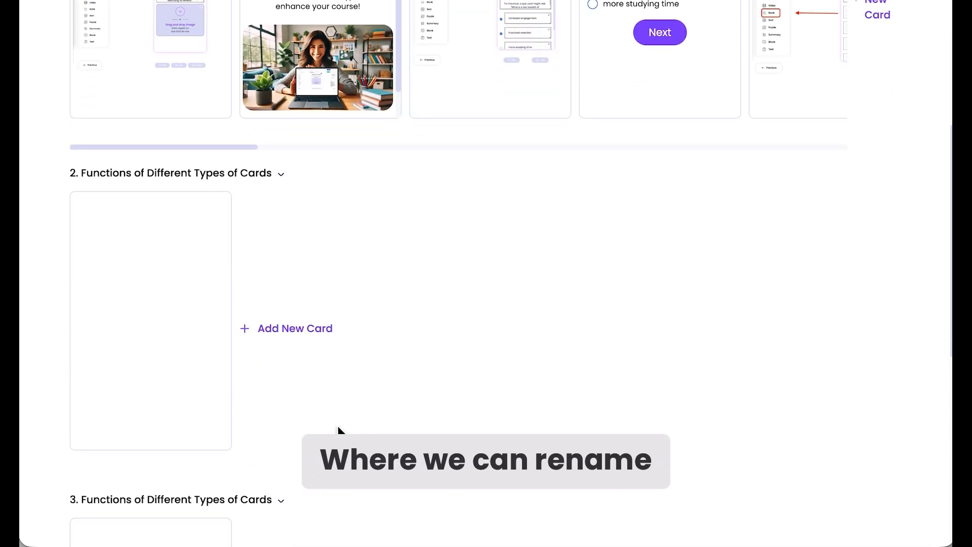
{"action": "left_click", "coordinate": [281, 433]}
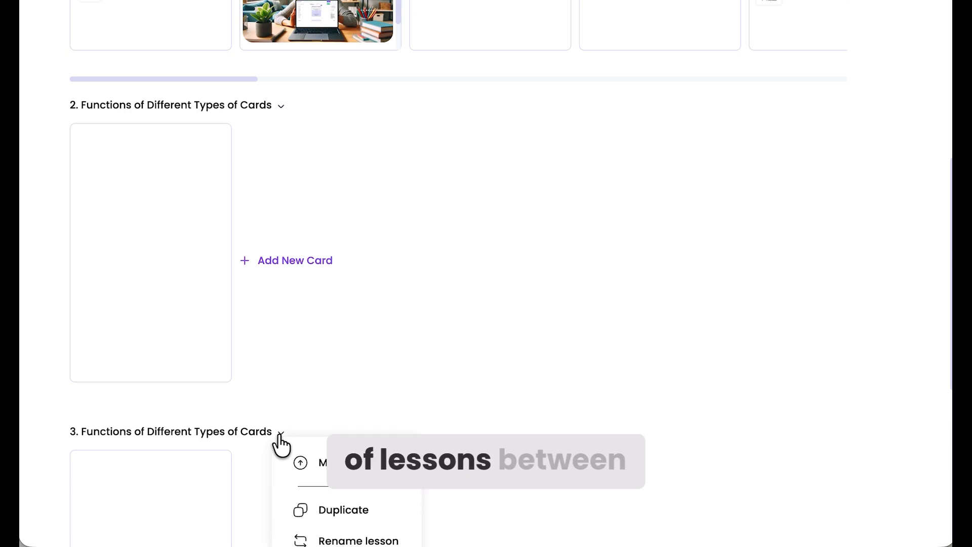
{"action": "scroll", "coordinate": [340, 432], "scroll_direction": "down", "scroll_amount": 1}
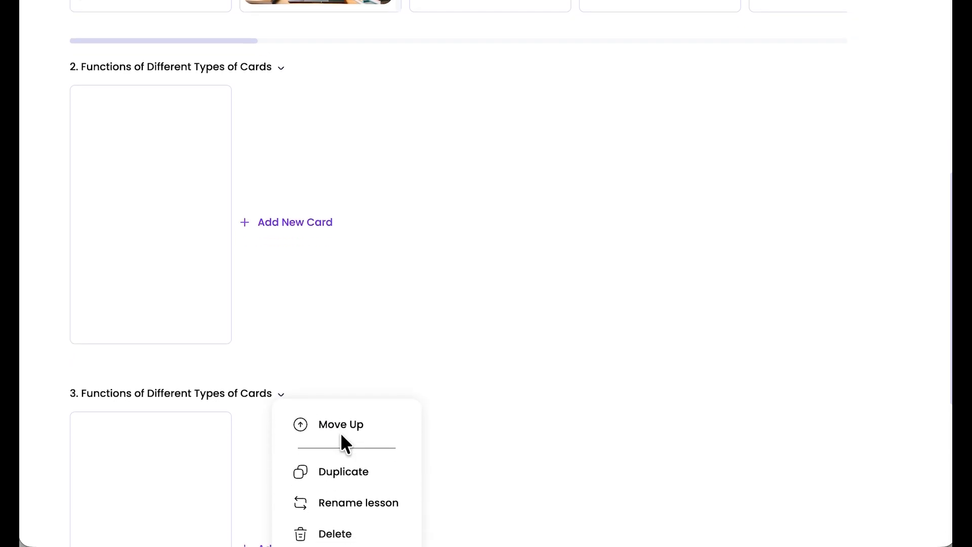
{"action": "left_click", "coordinate": [336, 515]}
Step: Move the first lesson down one place and return it to first place in the course overview
{"action": "scroll", "coordinate": [340, 286], "scroll_direction": "up", "scroll_amount": 7}
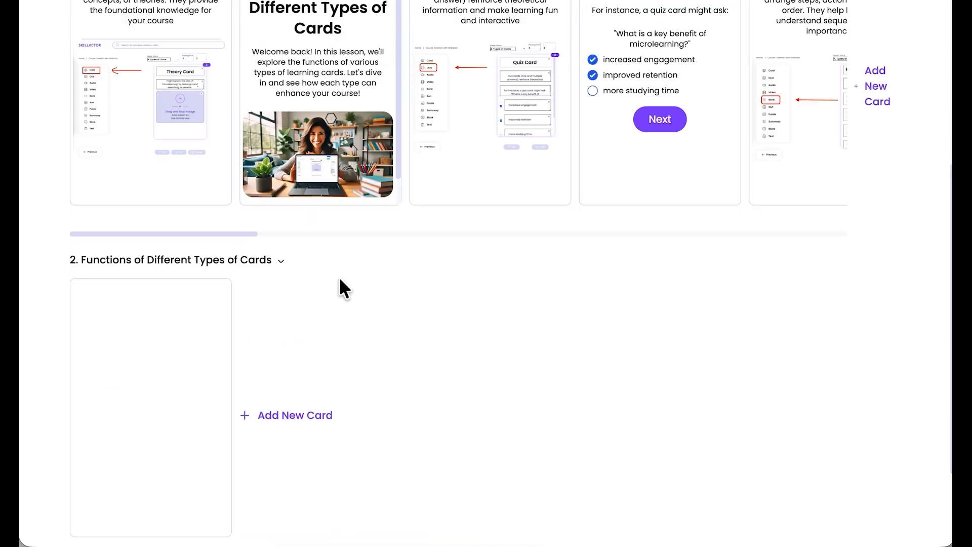
{"action": "left_click", "coordinate": [279, 84]}
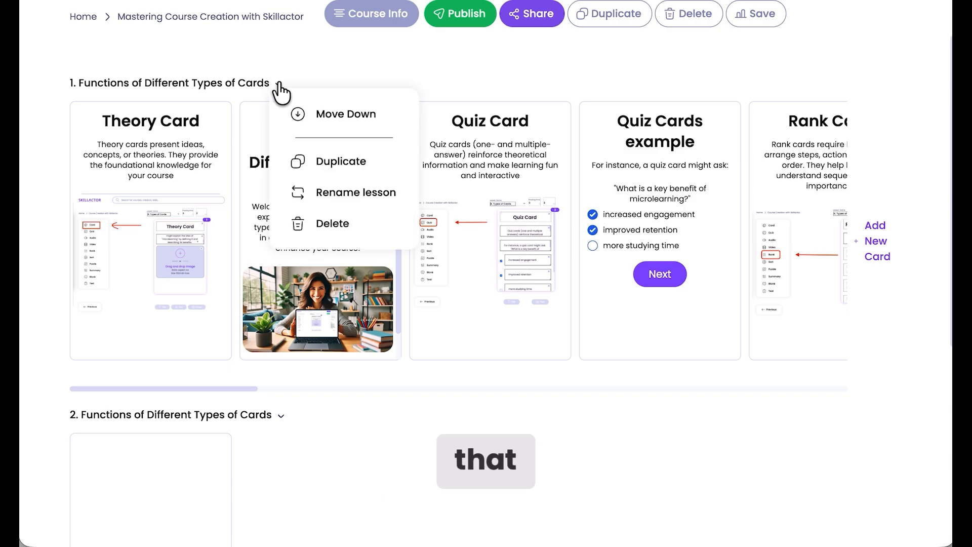
{"action": "left_click", "coordinate": [321, 113]}
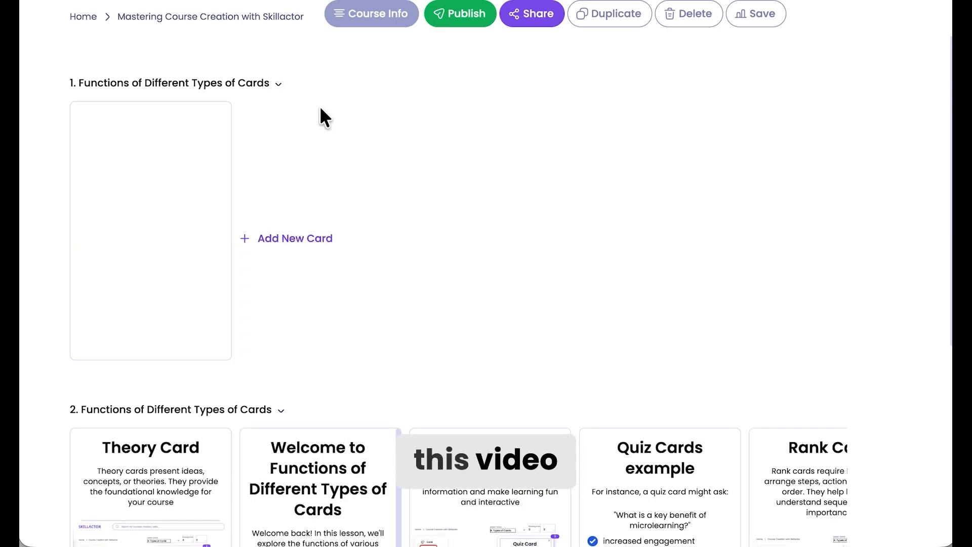
{"action": "left_click", "coordinate": [281, 410]}
{"action": "left_click", "coordinate": [315, 438]}
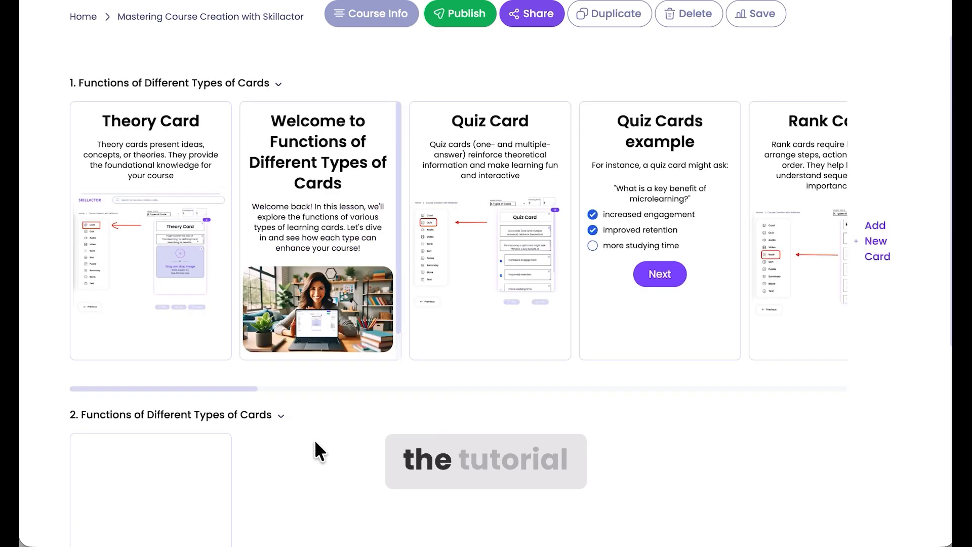
Step: Duplicate the first lesson with its cards and move the copy up to second place
{"action": "left_click", "coordinate": [278, 84]}
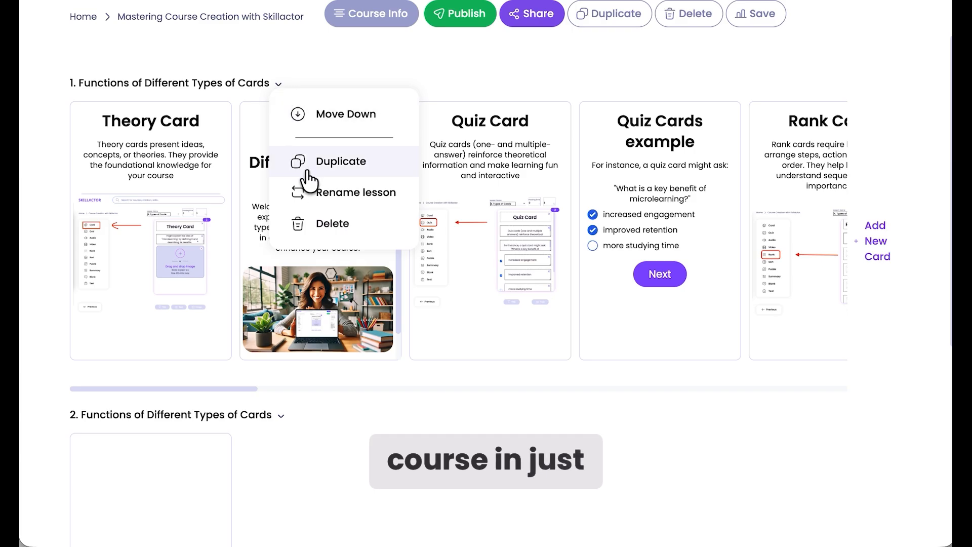
{"action": "left_click", "coordinate": [330, 173]}
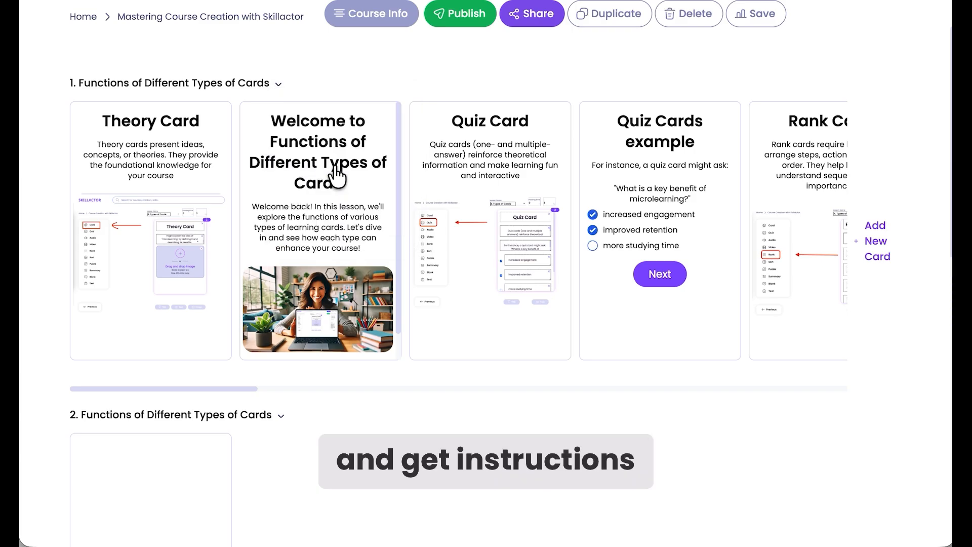
{"action": "scroll", "coordinate": [337, 174], "scroll_direction": "down", "scroll_amount": 8}
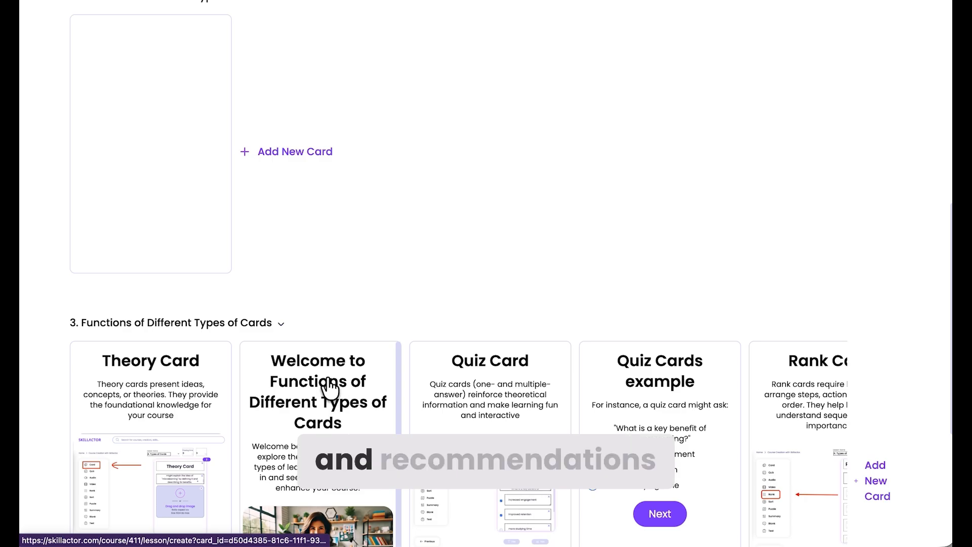
{"action": "left_click", "coordinate": [281, 325]}
{"action": "left_click", "coordinate": [281, 326]}
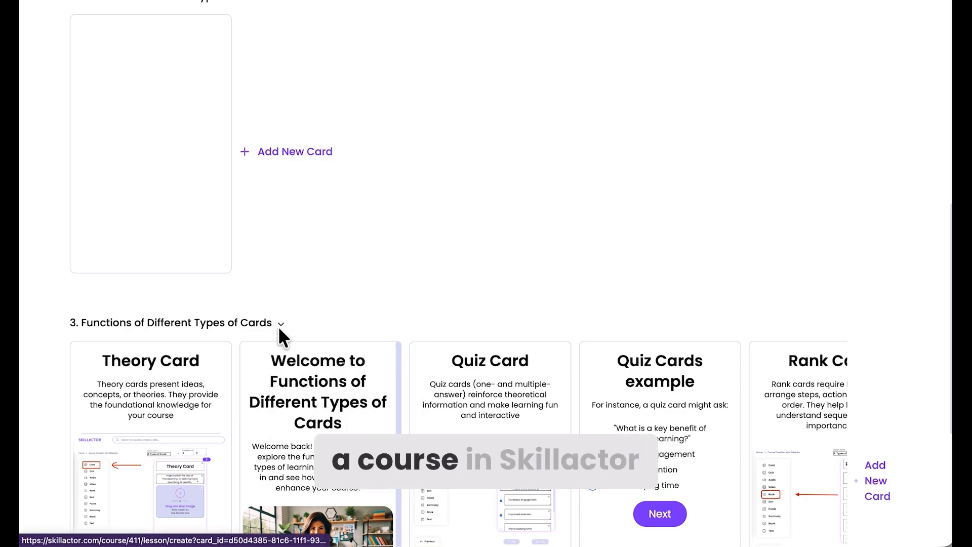
{"action": "left_click", "coordinate": [281, 325]}
{"action": "left_click", "coordinate": [306, 355]}
Step: Shorten the name of the duplicated second lesson to "Functions"
{"action": "scroll", "coordinate": [309, 355], "scroll_direction": "up", "scroll_amount": 6}
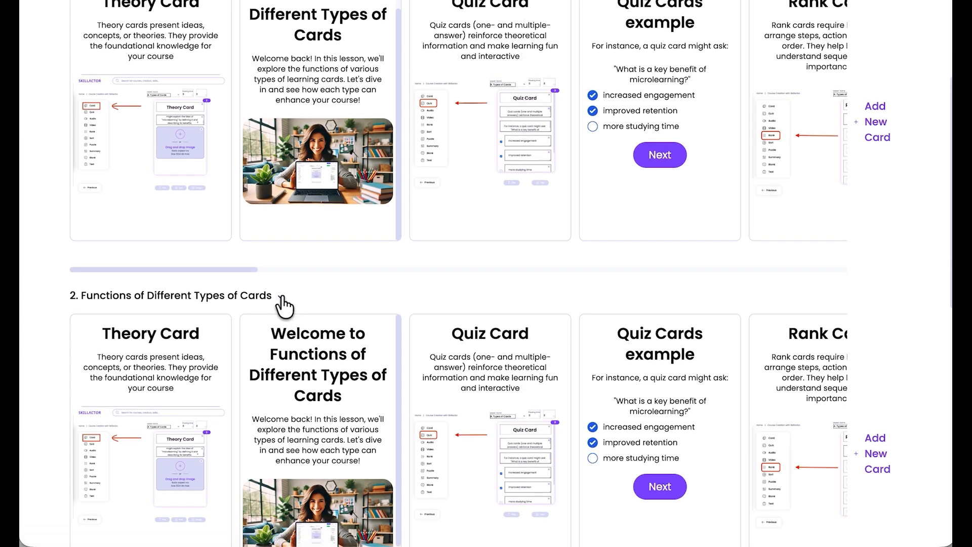
{"action": "left_click", "coordinate": [281, 297]}
{"action": "left_click", "coordinate": [339, 436]}
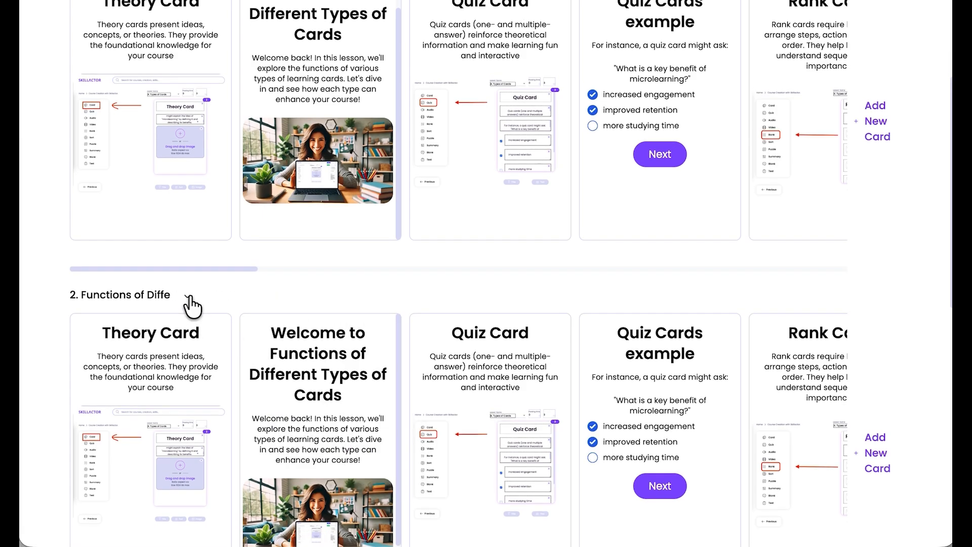
{"action": "scroll", "coordinate": [191, 307], "scroll_direction": "down", "scroll_amount": 5}
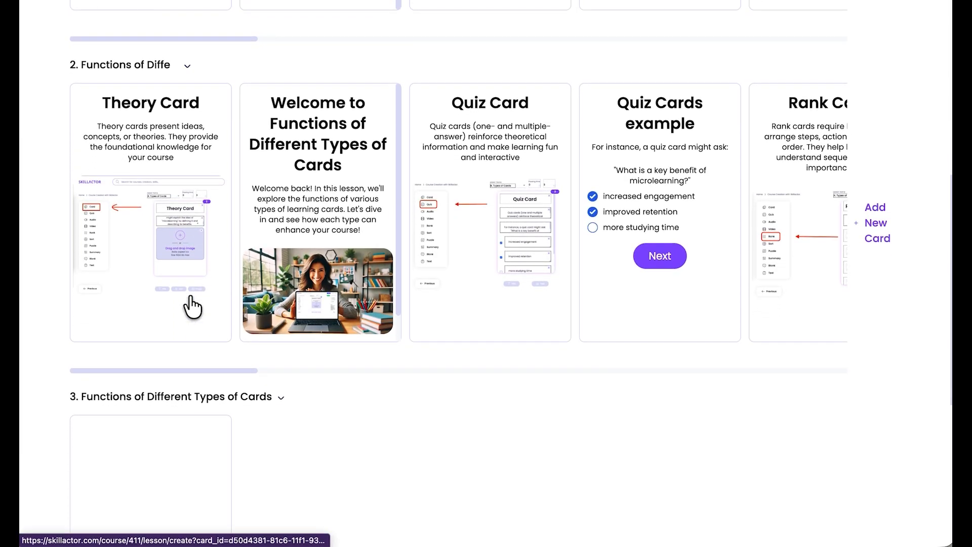
{"action": "scroll", "coordinate": [191, 306], "scroll_direction": "up", "scroll_amount": 2}
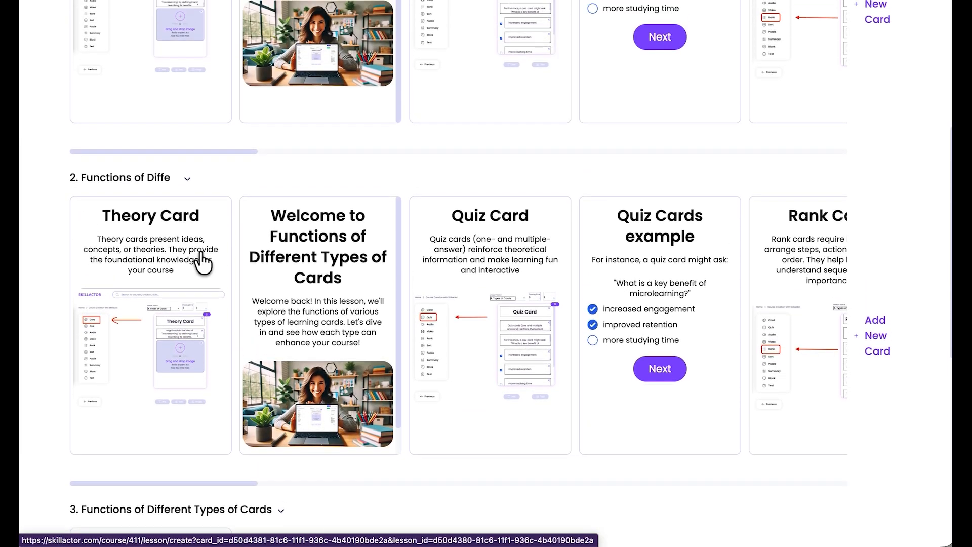
{"action": "left_click", "coordinate": [187, 181]}
{"action": "left_click", "coordinate": [152, 176]}
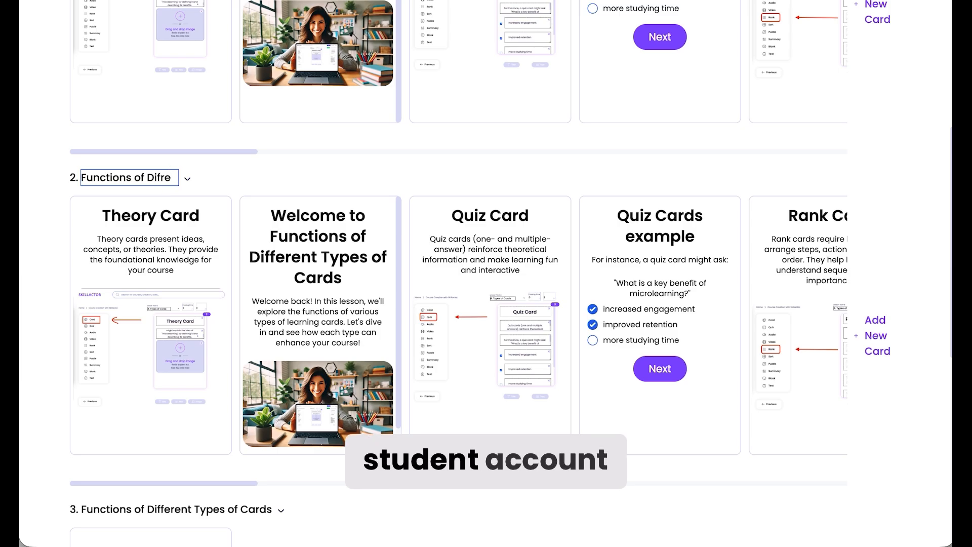
{"action": "key", "text": "Delete"}
{"action": "key", "text": "Delete"}
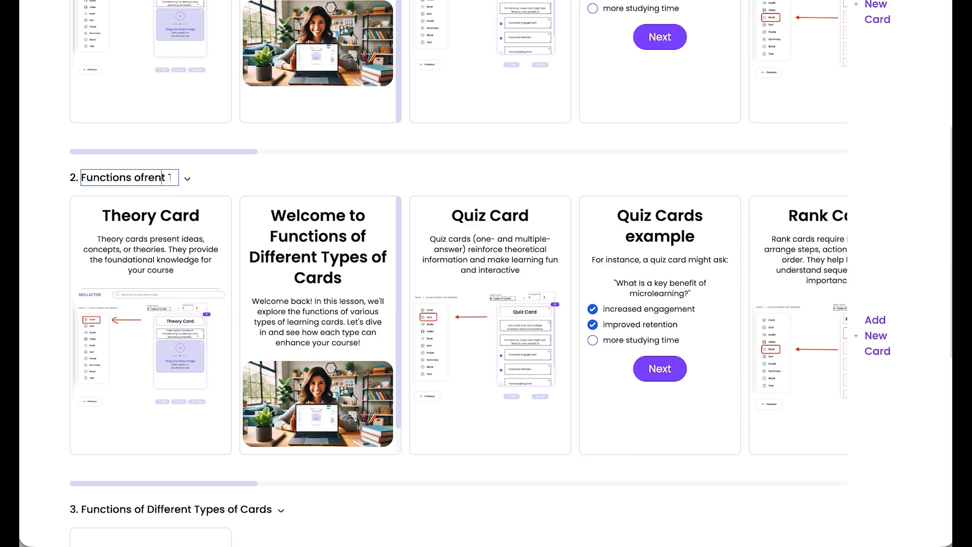
{"action": "left_click", "coordinate": [145, 178]}
{"action": "key", "text": "Right"}
{"action": "key", "text": "Right"}
{"action": "key", "text": "Right"}
{"action": "key", "text": "Right"}
{"action": "key", "text": "Right"}
{"action": "key", "text": "Right"}
{"action": "key", "text": "Right"}
{"action": "key", "text": "Right"}
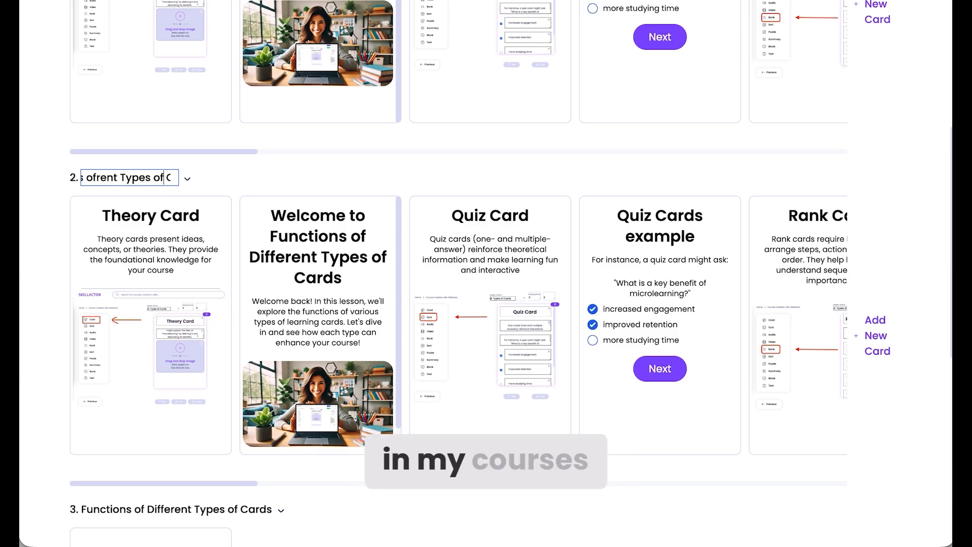
{"action": "key", "text": "BackSpace"}
{"action": "key", "text": "BackSpace"}
{"action": "key", "text": "BackSpace"}
{"action": "key", "text": "BackSpace"}
{"action": "key", "text": "BackSpace"}
{"action": "key", "text": "BackSpace"}
{"action": "key", "text": "BackSpace"}
{"action": "key", "text": "BackSpace"}
{"action": "key", "text": "BackSpace"}
{"action": "key", "text": "BackSpace"}
{"action": "key", "text": "BackSpace"}
{"action": "key", "text": "BackSpace"}
{"action": "key", "text": "BackSpace"}
{"action": "key", "text": "BackSpace"}
{"action": "key", "text": "BackSpace"}
{"action": "key", "text": "BackSpace"}
{"action": "key", "text": "BackSpace"}
{"action": "key", "text": "BackSpace"}
{"action": "key", "text": "BackSpace"}
{"action": "key", "text": "BackSpace"}
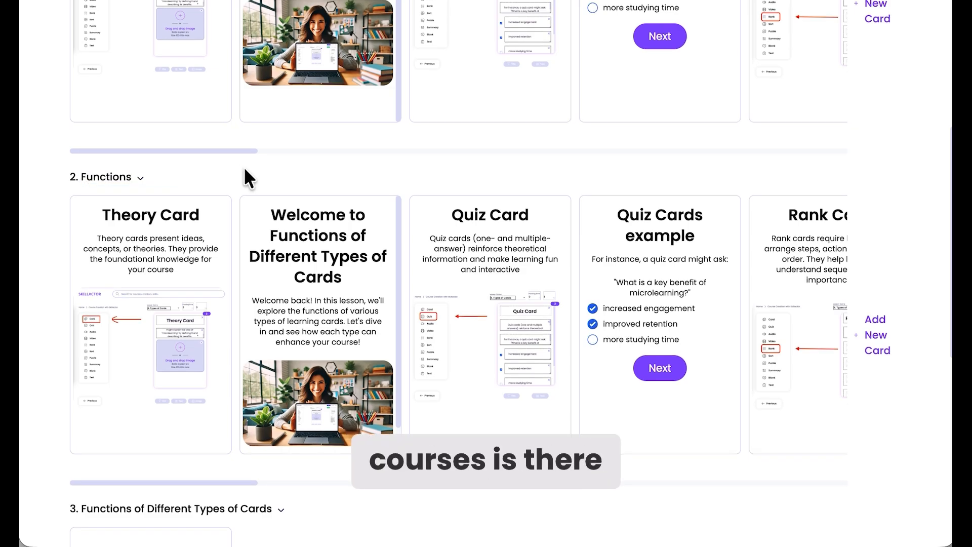
Step: Delete the duplicated second lesson named "Functions" from the course
{"action": "scroll", "coordinate": [244, 168], "scroll_direction": "up", "scroll_amount": 6}
{"action": "scroll", "coordinate": [245, 172], "scroll_direction": "down", "scroll_amount": 5}
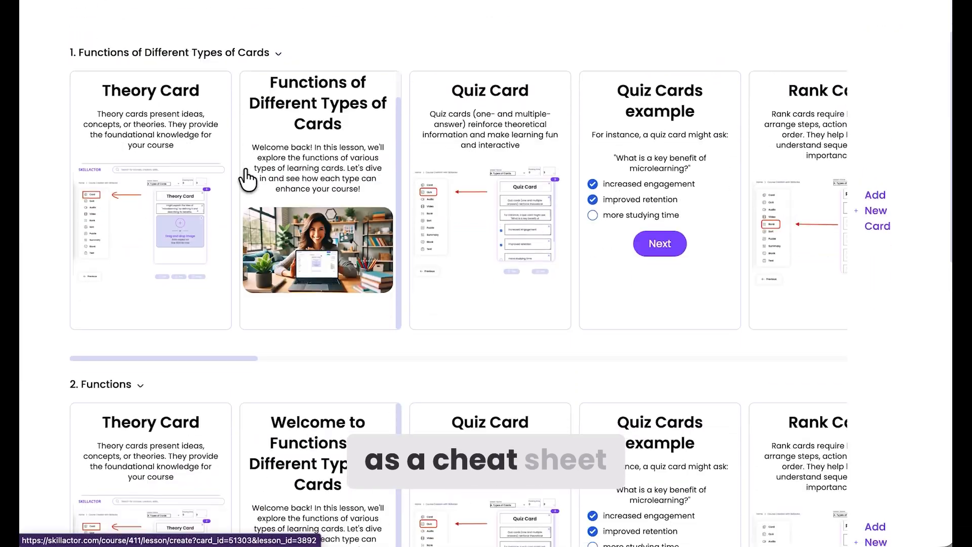
{"action": "left_click", "coordinate": [140, 251]}
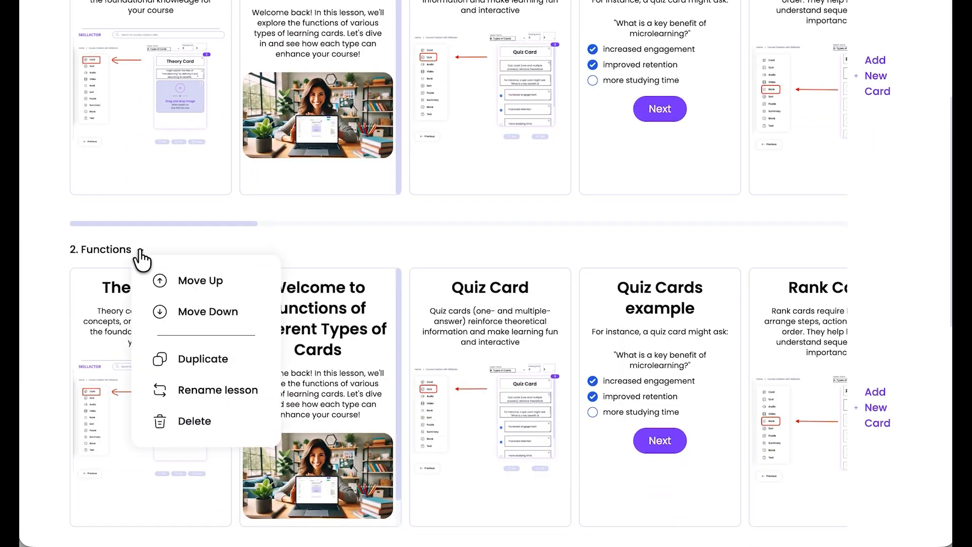
{"action": "left_click", "coordinate": [210, 414]}
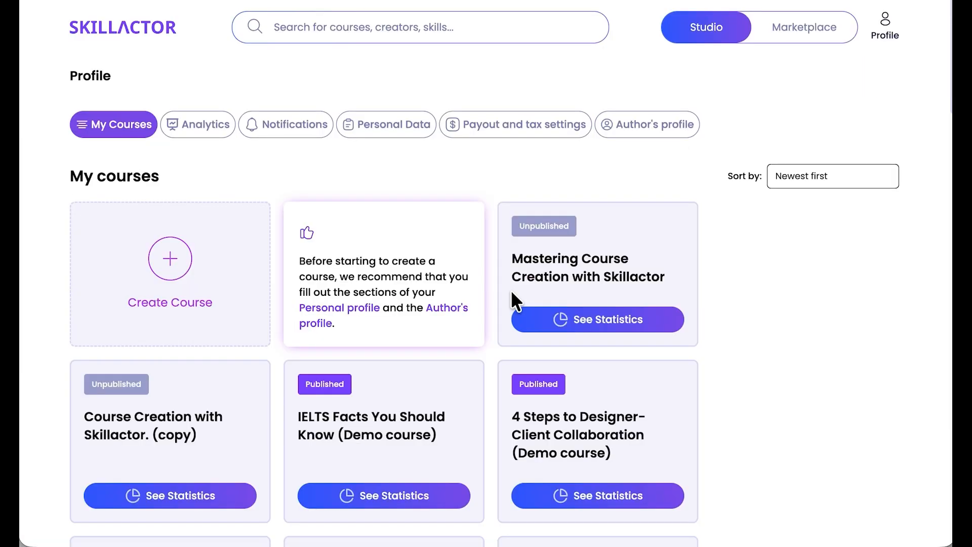
Step: Open the Mastering Course Creation with Skillactor course from My courses and save it
{"action": "left_click", "coordinate": [587, 278]}
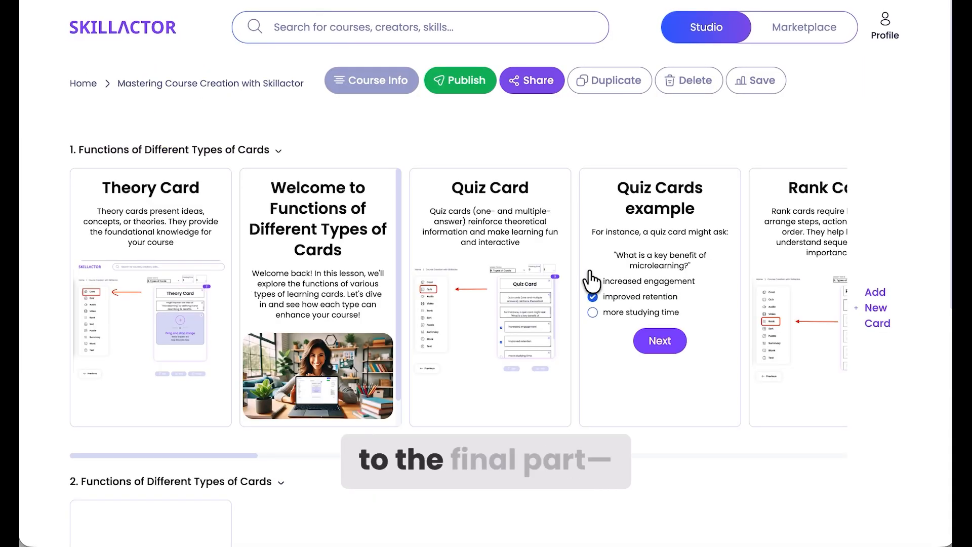
{"action": "scroll", "coordinate": [228, 415], "scroll_direction": "down", "scroll_amount": 1}
{"action": "scroll", "coordinate": [228, 414], "scroll_direction": "up", "scroll_amount": 1}
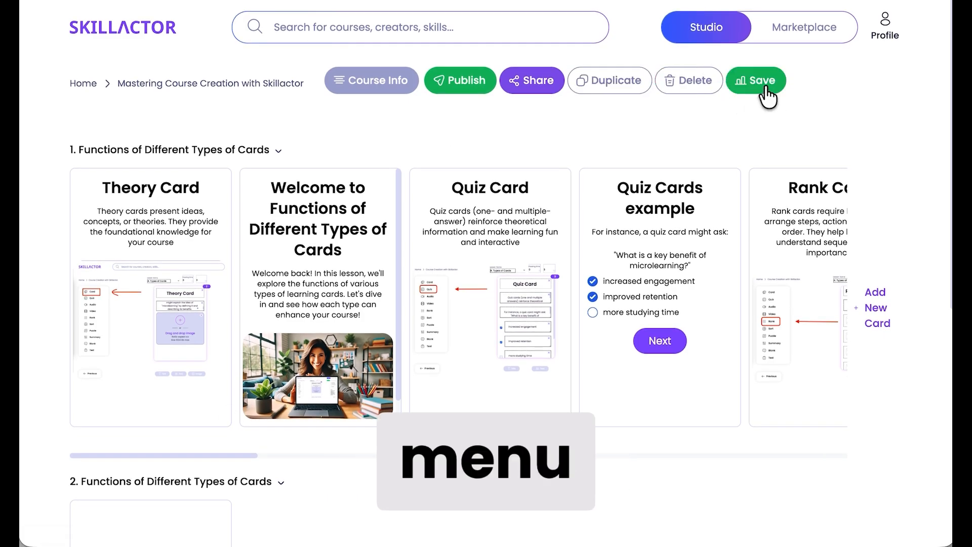
{"action": "left_click", "coordinate": [766, 87]}
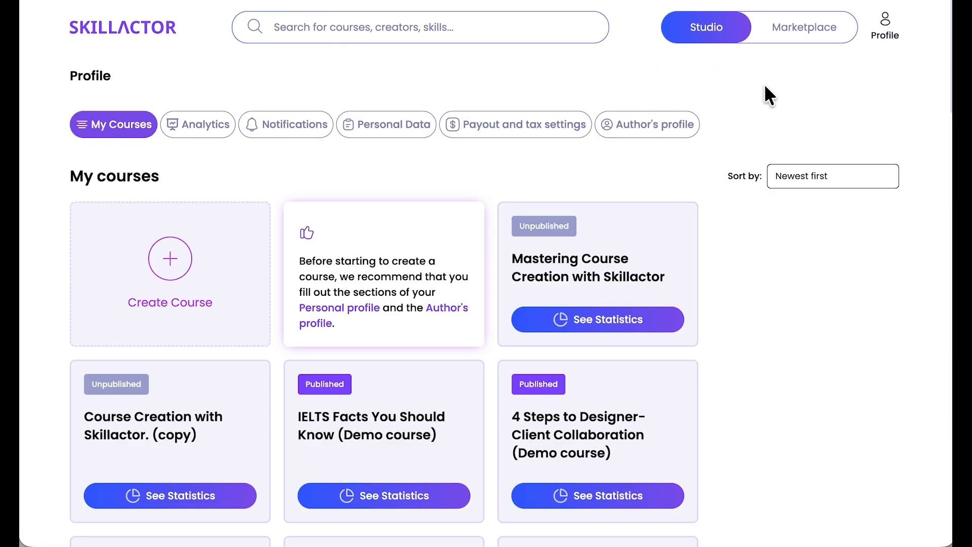
Step: Reopen the Mastering Course Creation with Skillactor course and look through its lesson overview
{"action": "left_click", "coordinate": [619, 276]}
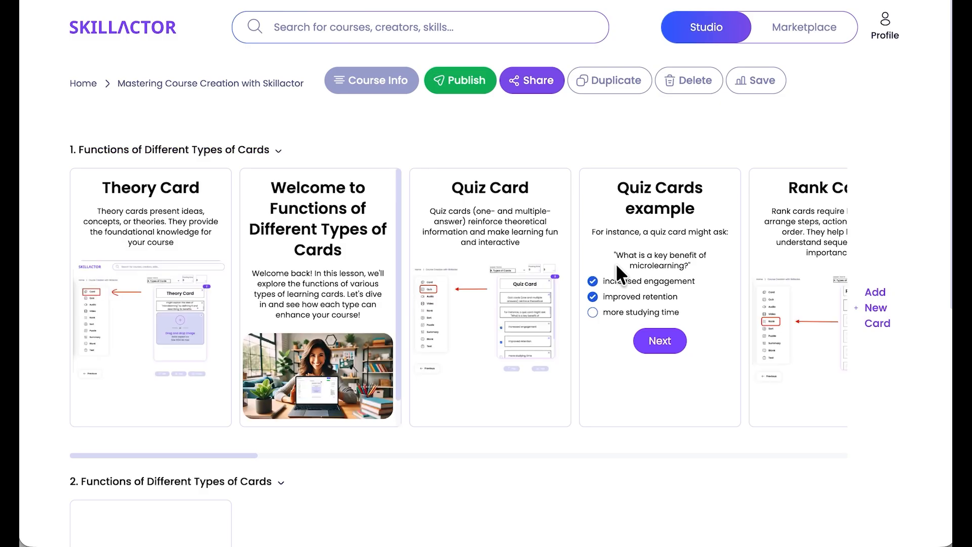
{"action": "scroll", "coordinate": [506, 349], "scroll_direction": "down", "scroll_amount": 9}
{"action": "scroll", "coordinate": [503, 347], "scroll_direction": "up", "scroll_amount": 8}
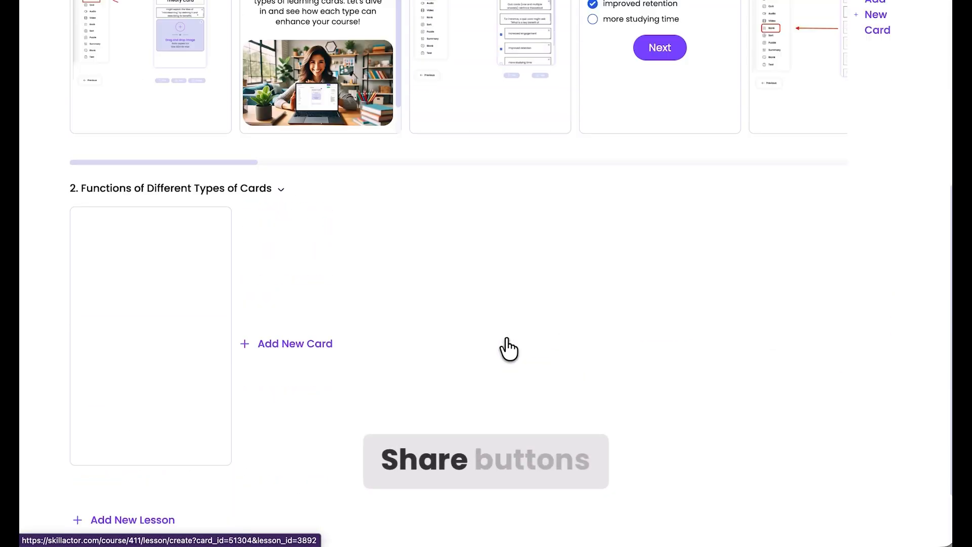
{"action": "scroll", "coordinate": [506, 349], "scroll_direction": "up", "scroll_amount": 2}
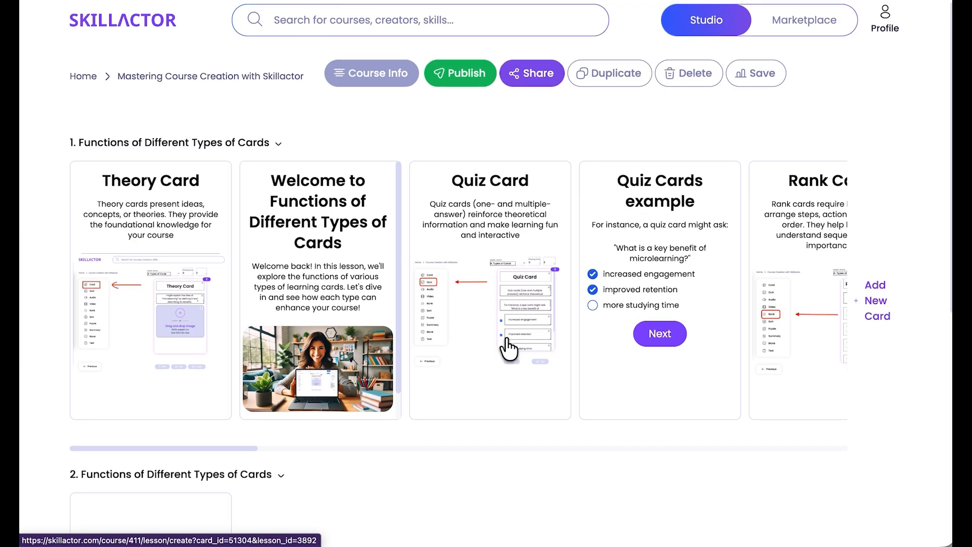
Step: Duplicate the Mastering Course Creation with Skillactor course and rename the copy "Mastering Course Creation with Skillactor (1)"
{"action": "scroll", "coordinate": [507, 348], "scroll_direction": "down", "scroll_amount": 1}
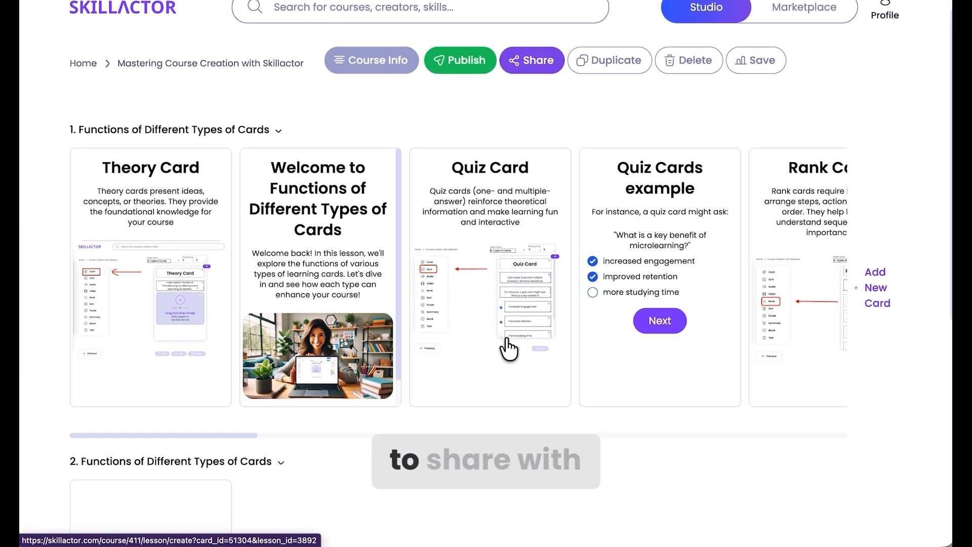
{"action": "left_click", "coordinate": [605, 71]}
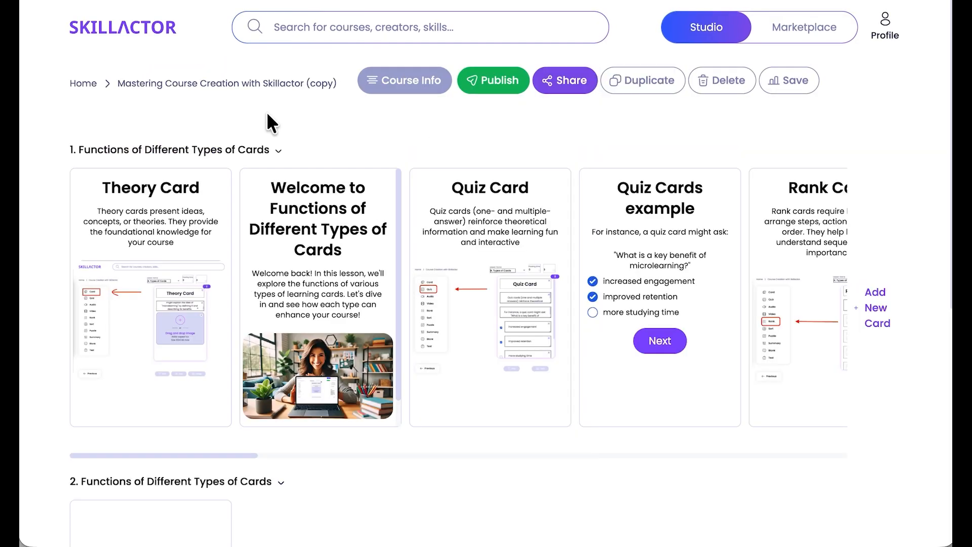
{"action": "left_click", "coordinate": [319, 83]}
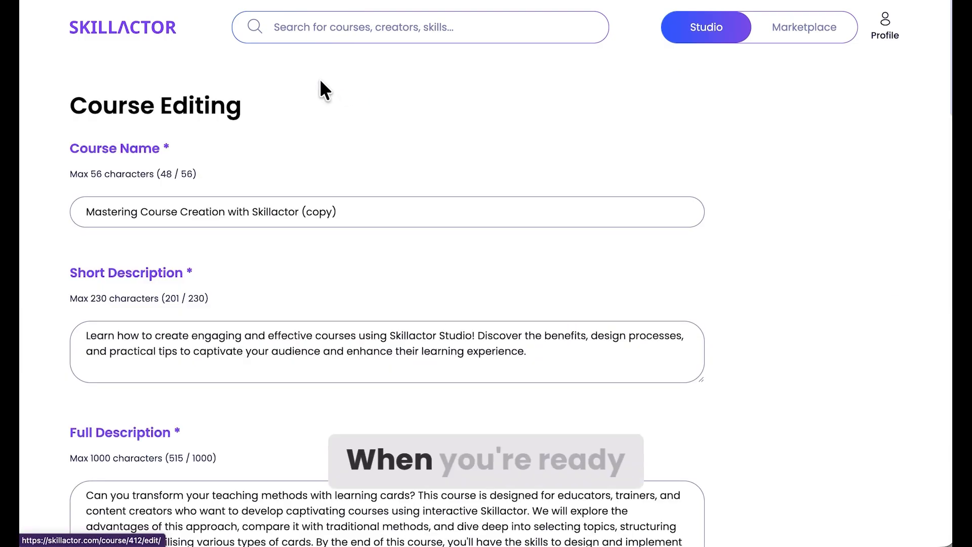
{"action": "left_click", "coordinate": [339, 214]}
{"action": "key", "text": "BackSpace"}
{"action": "key", "text": "BackSpace"}
{"action": "key", "text": "BackSpace"}
{"action": "key", "text": "BackSpace"}
{"action": "key", "text": "BackSpace"}
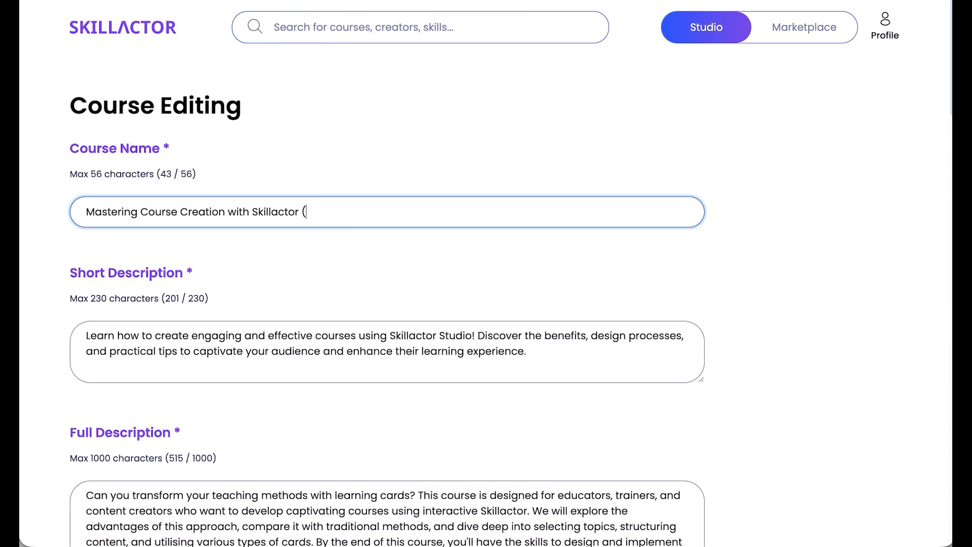
{"action": "scroll", "coordinate": [293, 387], "scroll_direction": "down", "scroll_amount": 20}
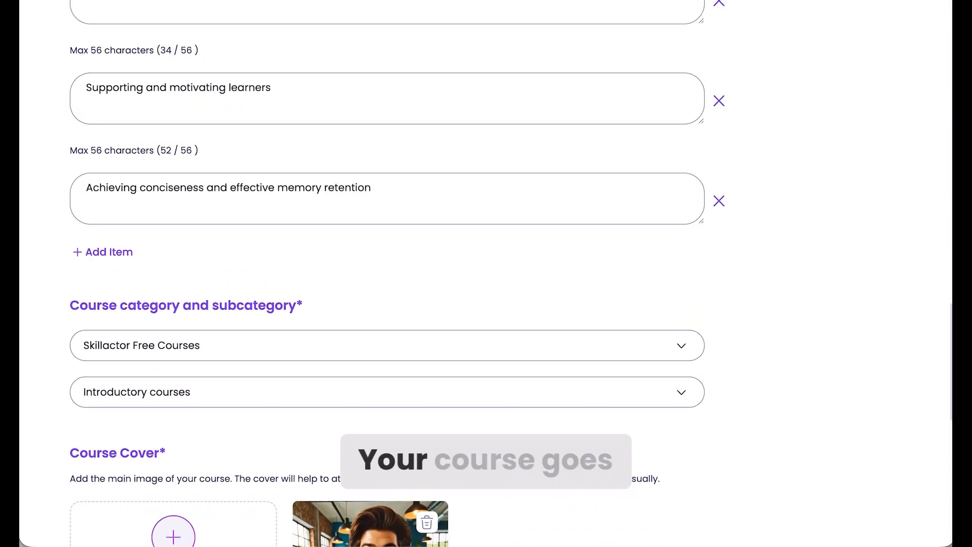
{"action": "left_click", "coordinate": [237, 390]}
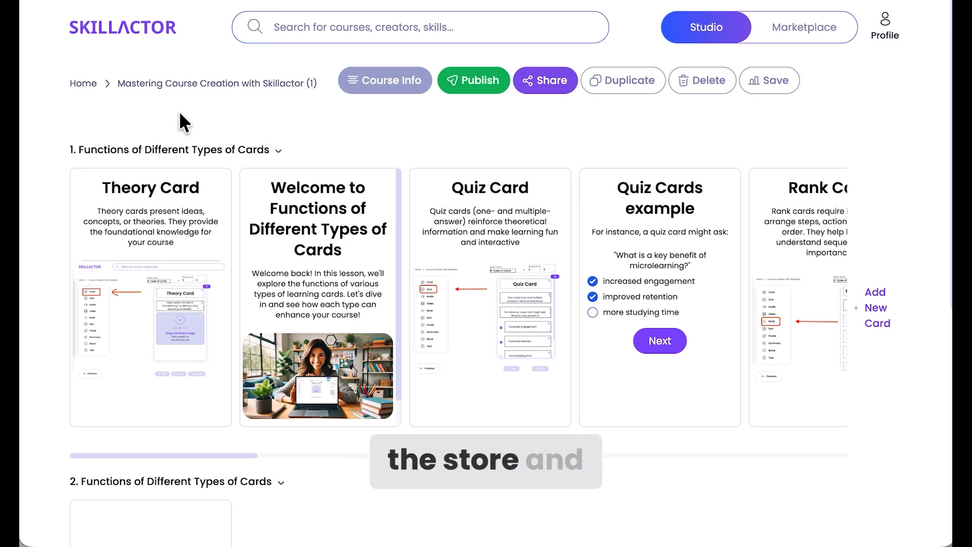
Step: Open the course copy "Mastering Course Creation with Skillactor (1)" from My courses and delete it
{"action": "left_click", "coordinate": [82, 84]}
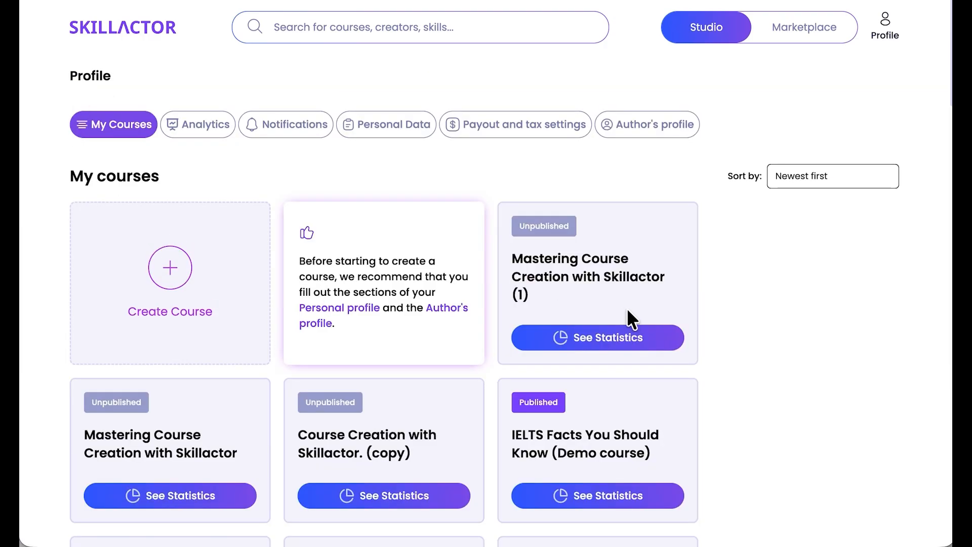
{"action": "left_click", "coordinate": [638, 282]}
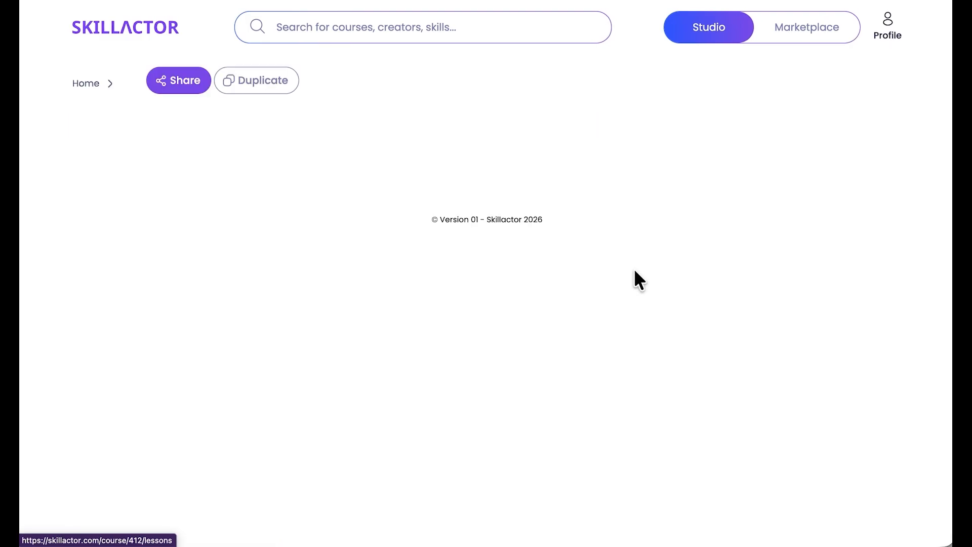
{"action": "left_click", "coordinate": [707, 82]}
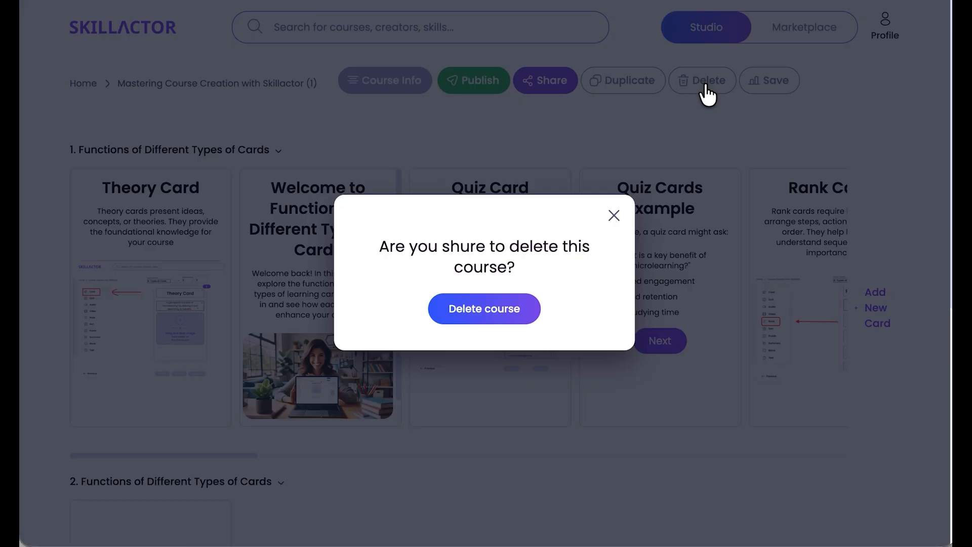
{"action": "left_click", "coordinate": [500, 308]}
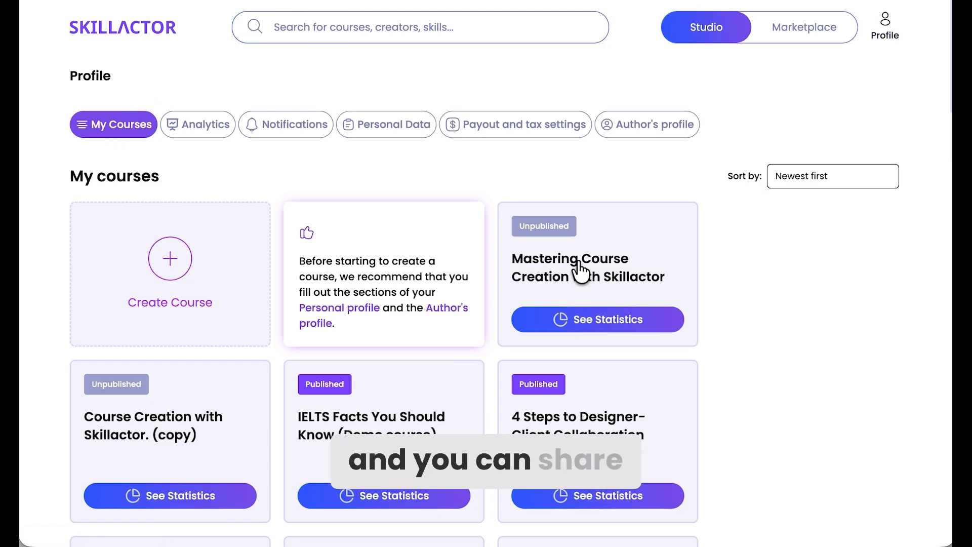
Step: Open the original Mastering Course Creation with Skillactor course, try to publish it, and take a screenshot of the screen
{"action": "left_click", "coordinate": [581, 270]}
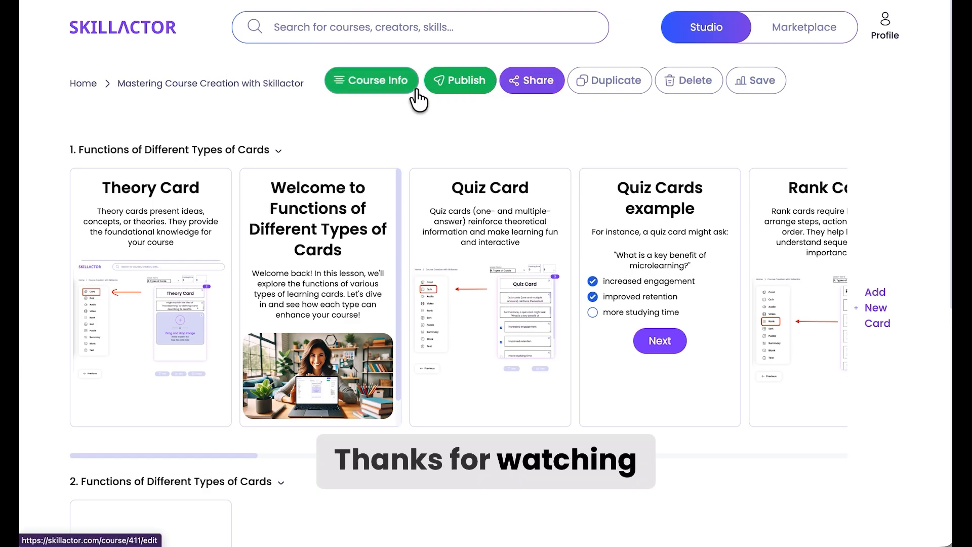
{"action": "left_click", "coordinate": [469, 83]}
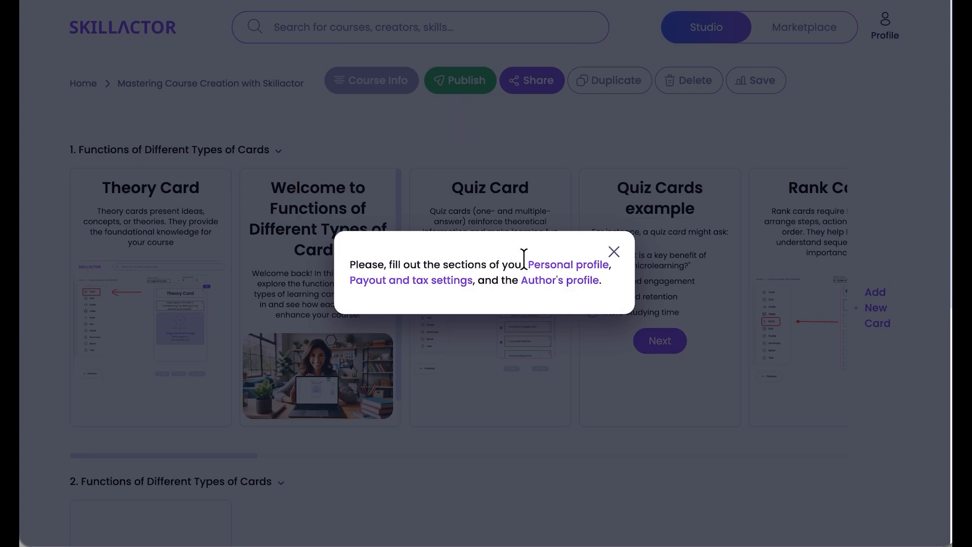
{"action": "left_click", "coordinate": [613, 253]}
{"action": "left_click", "coordinate": [481, 93]}
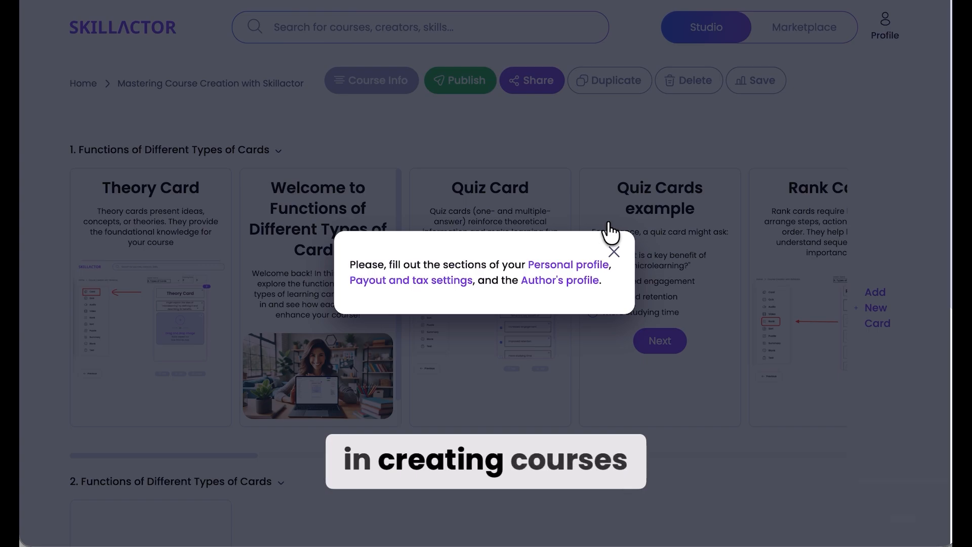
{"action": "key", "text": "super+shift+3"}
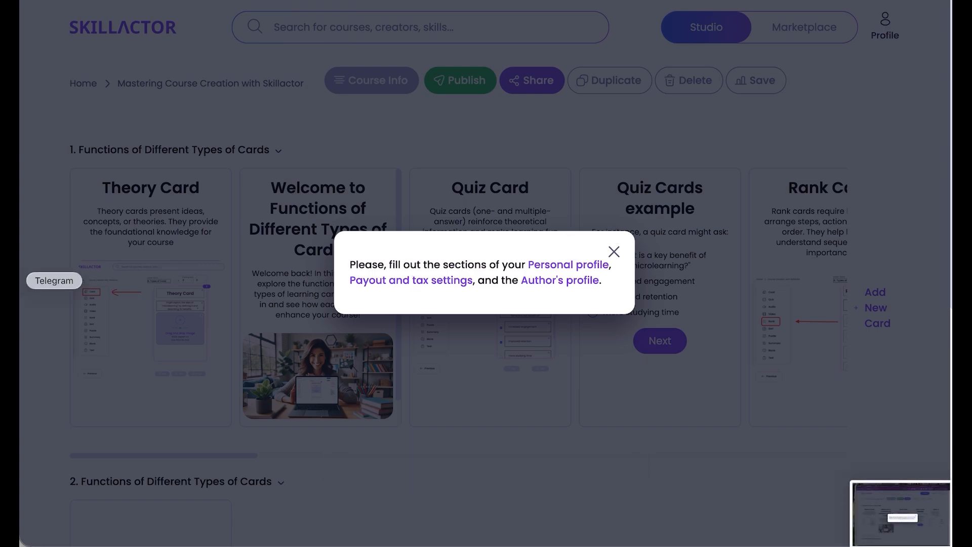